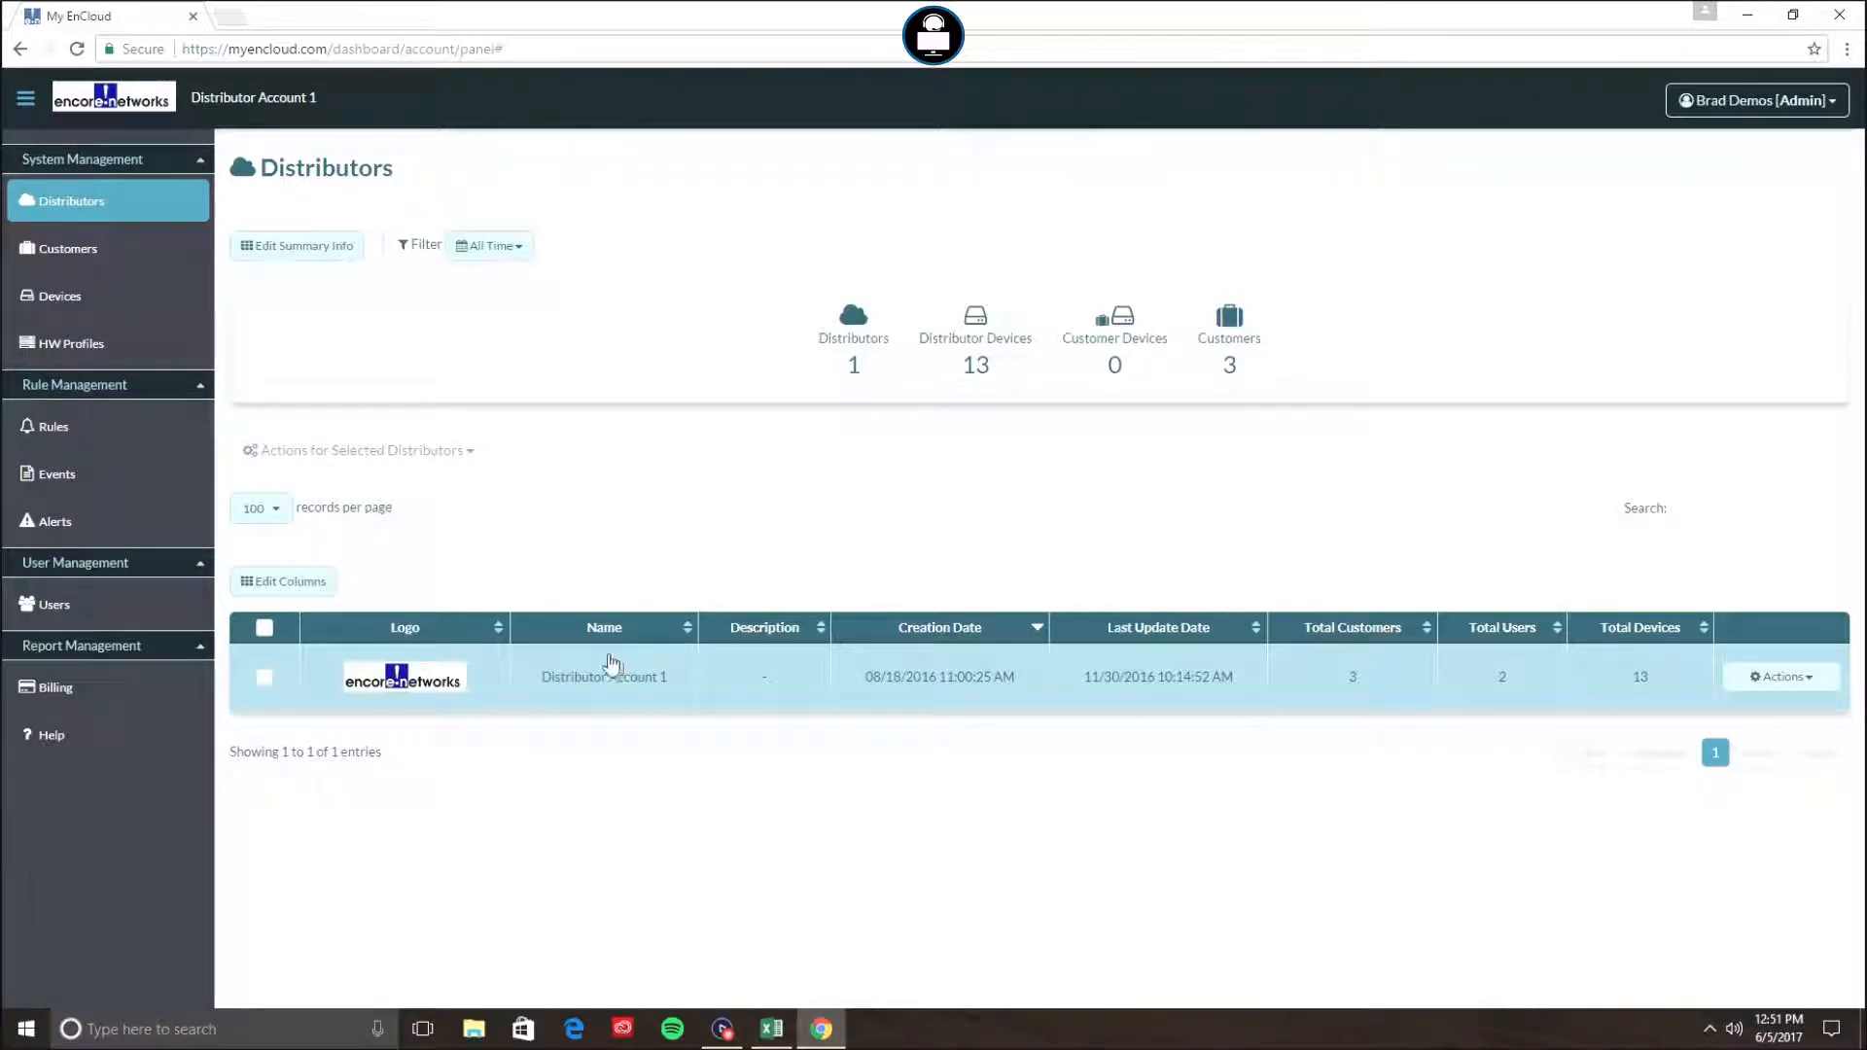
# - Review the distributor's full device list and the month-to-date billing summary
pyautogui.click(61, 290)
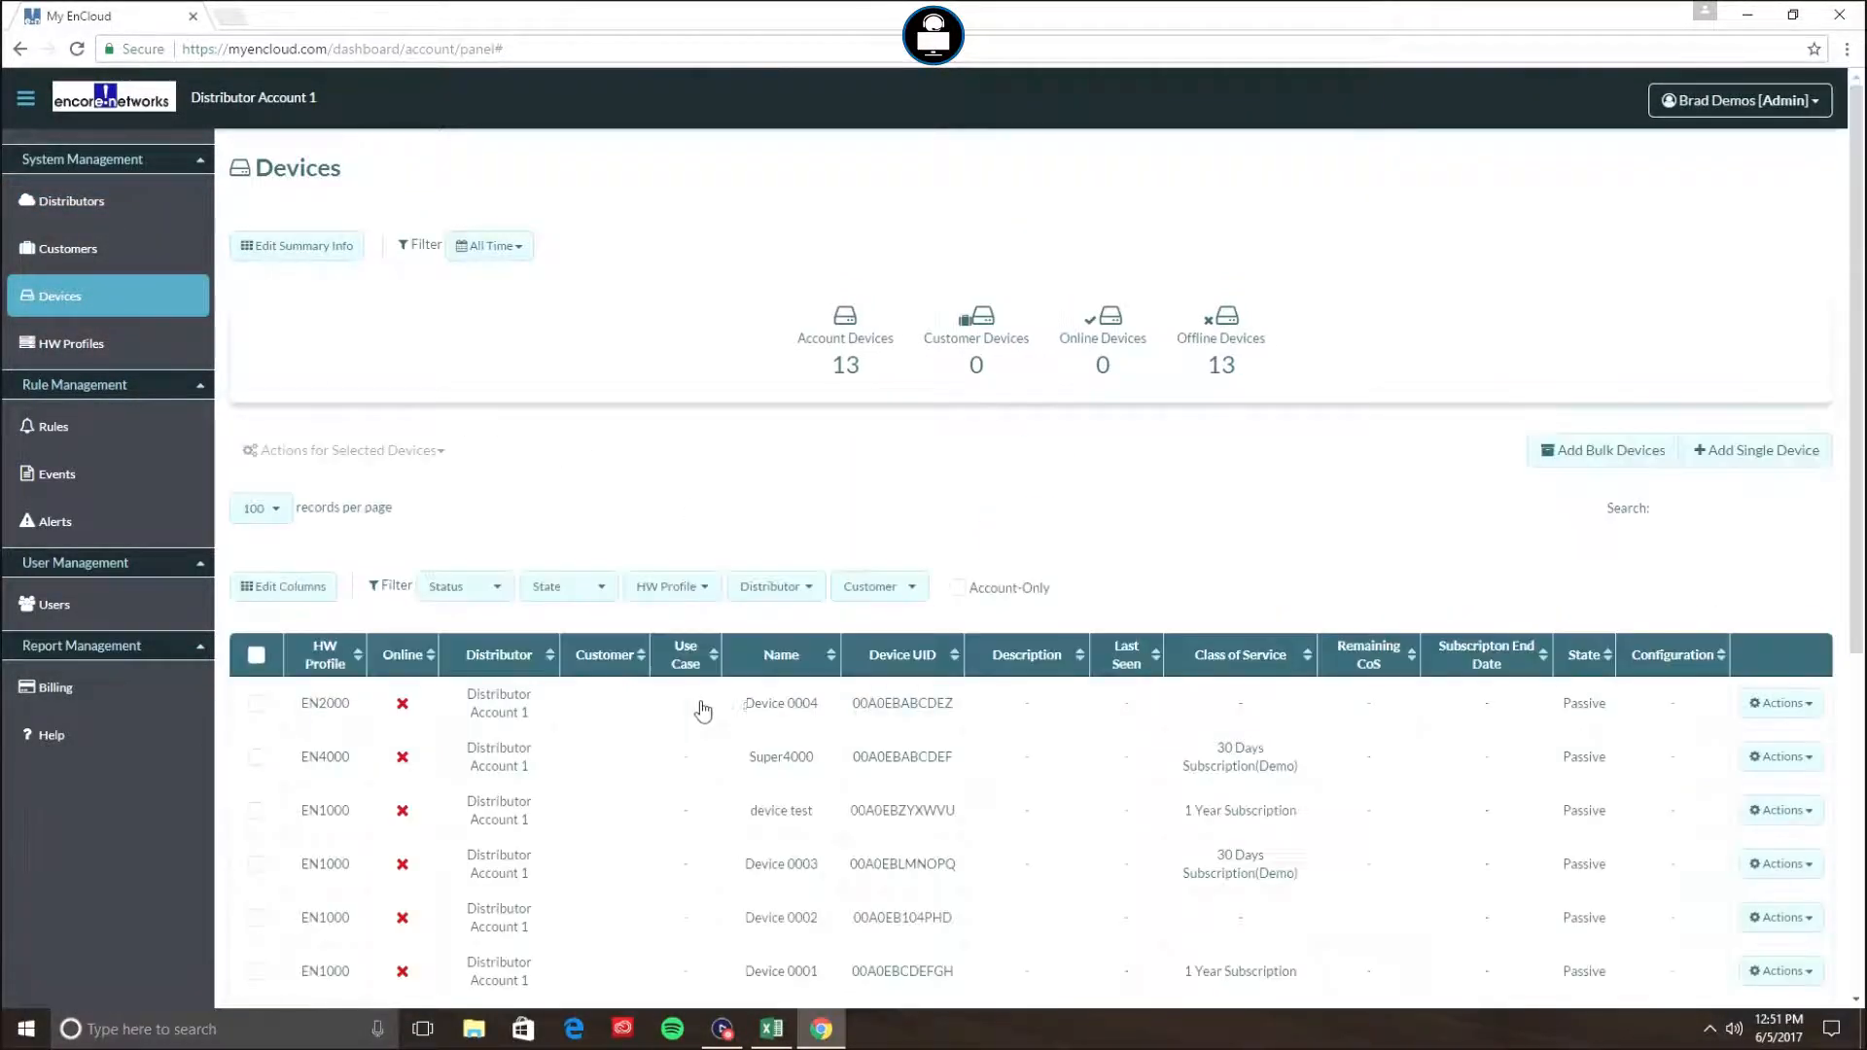
pyautogui.scroll(-4, 639, 712)
pyautogui.scroll(-2, 639, 713)
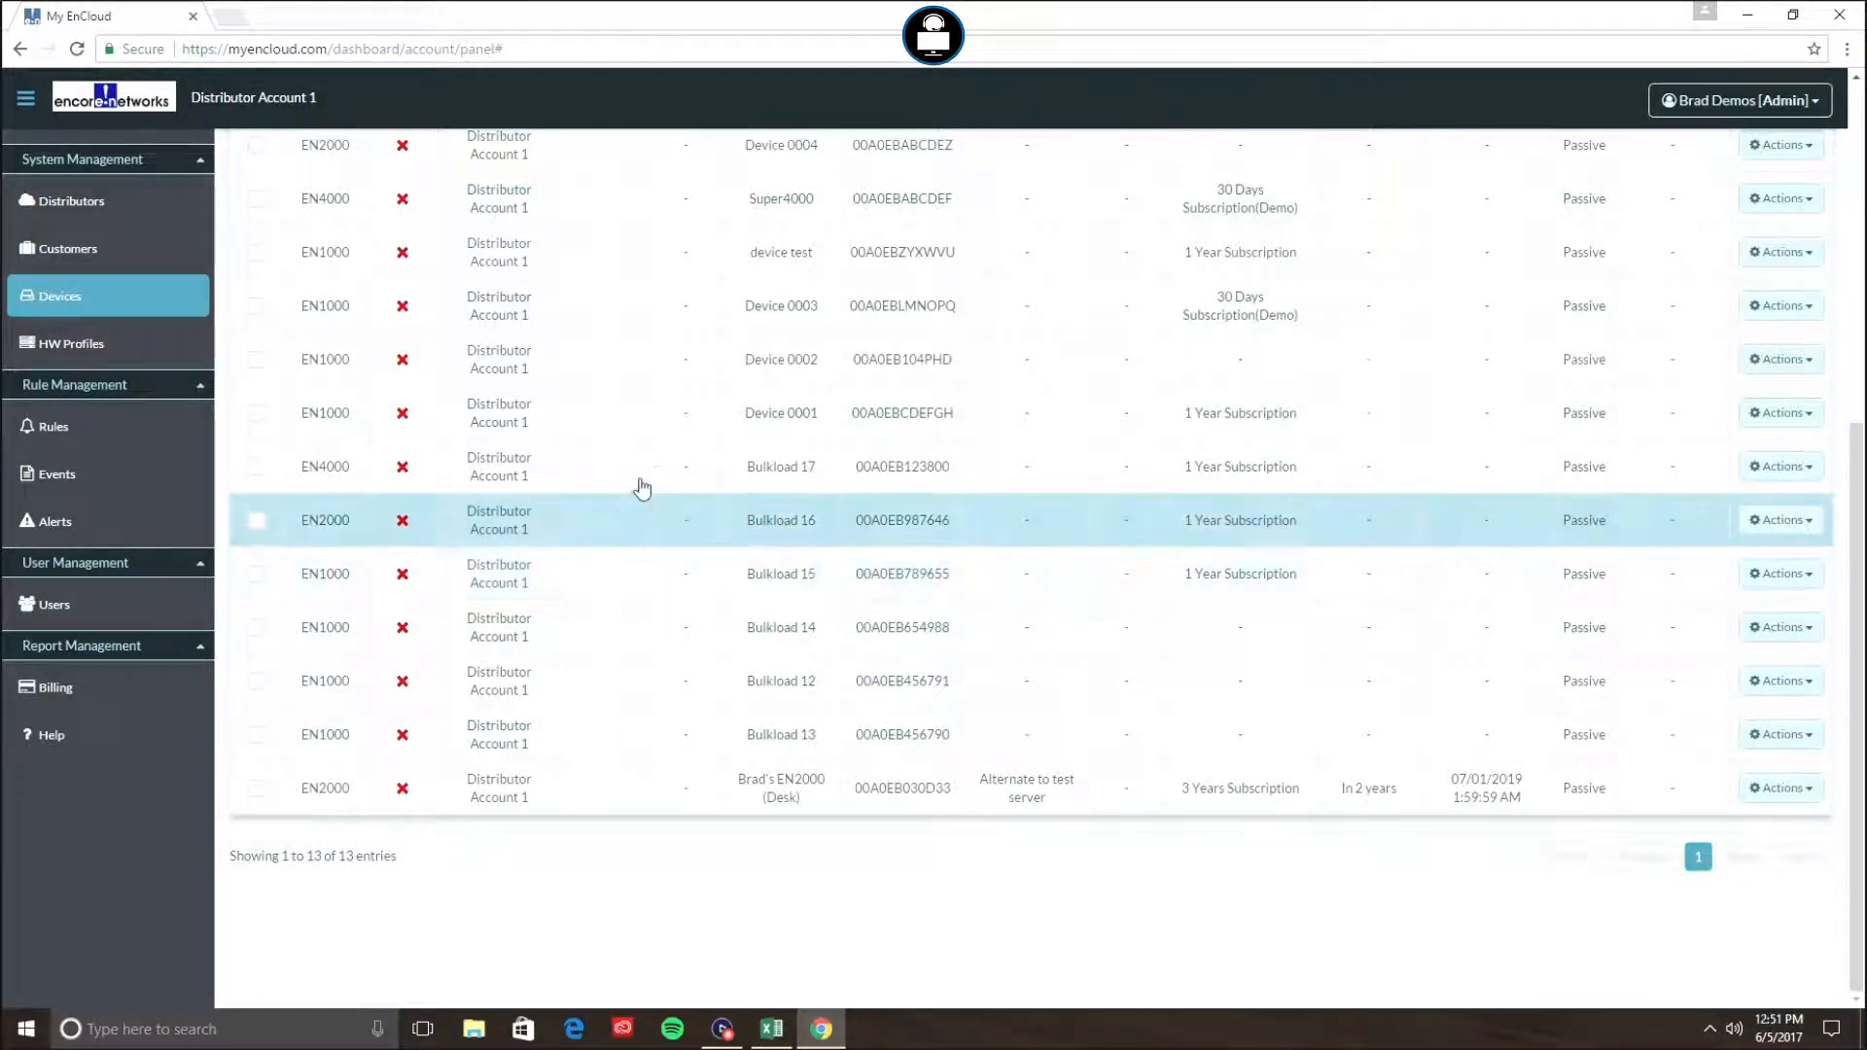
pyautogui.click(102, 702)
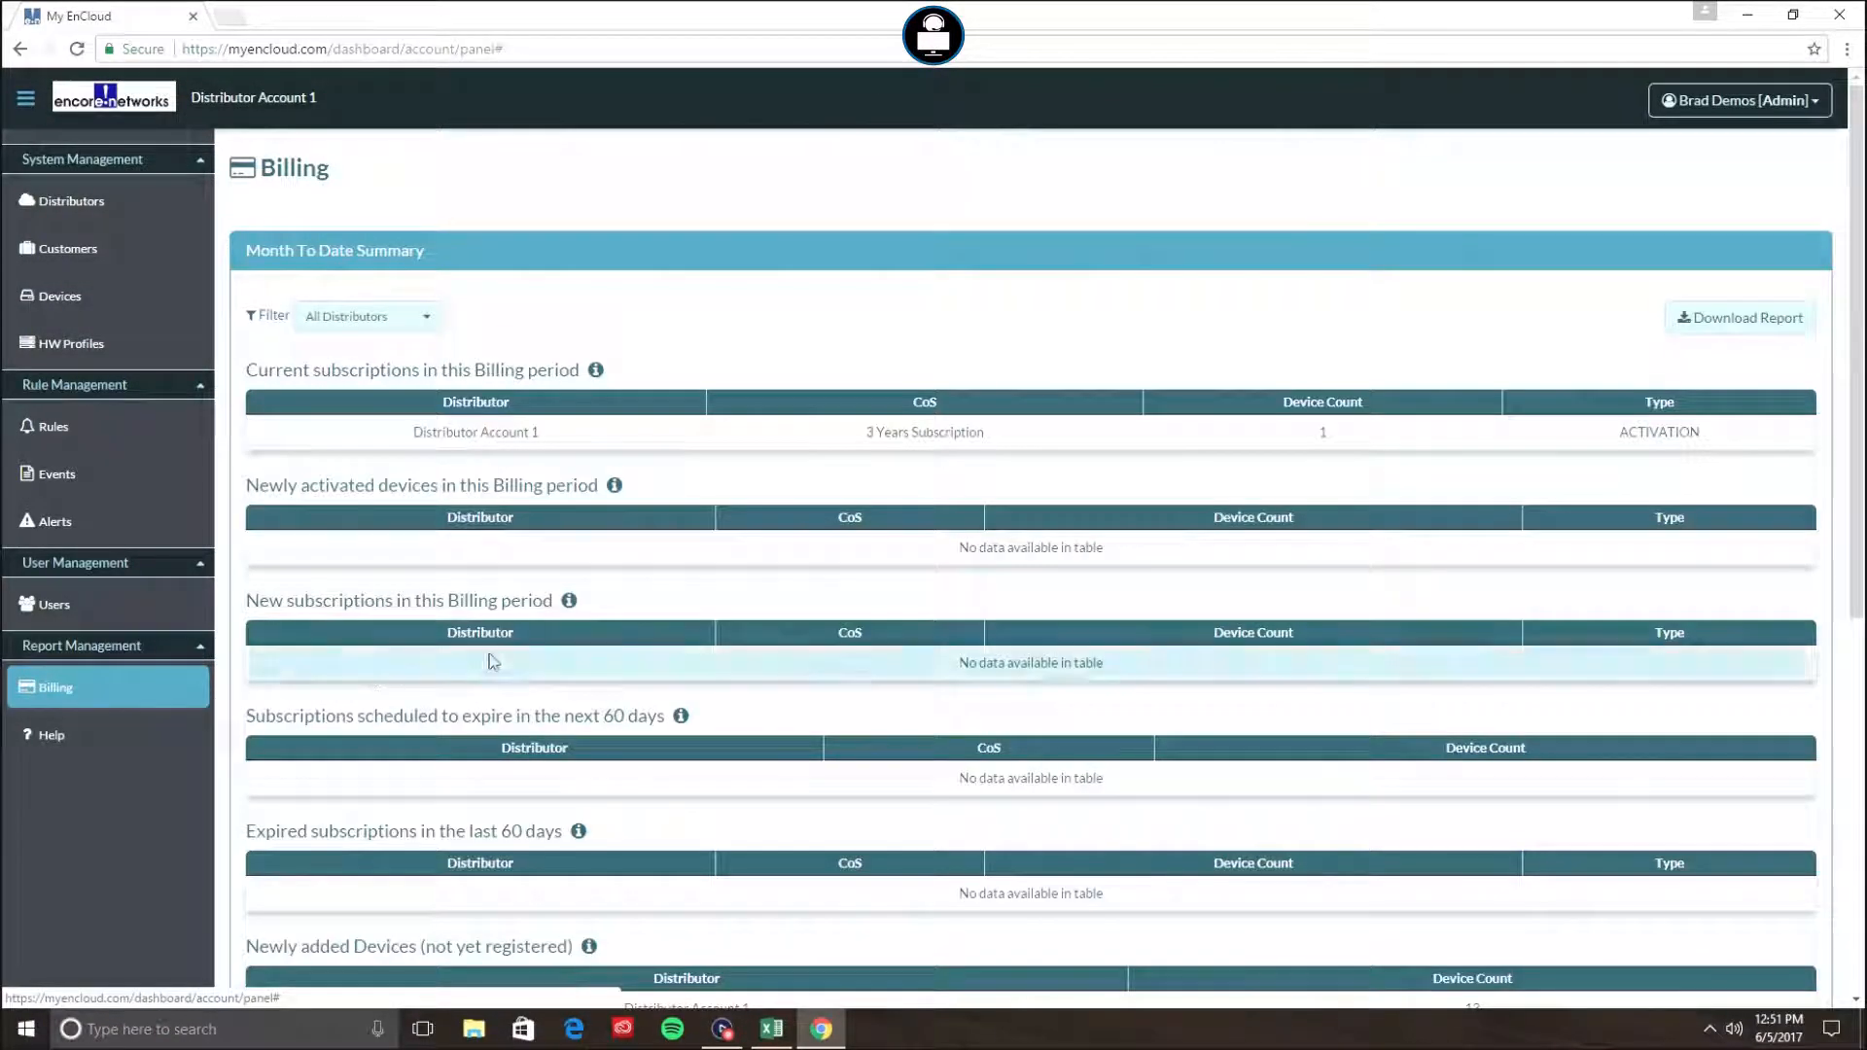
pyautogui.scroll(-6, 887, 569)
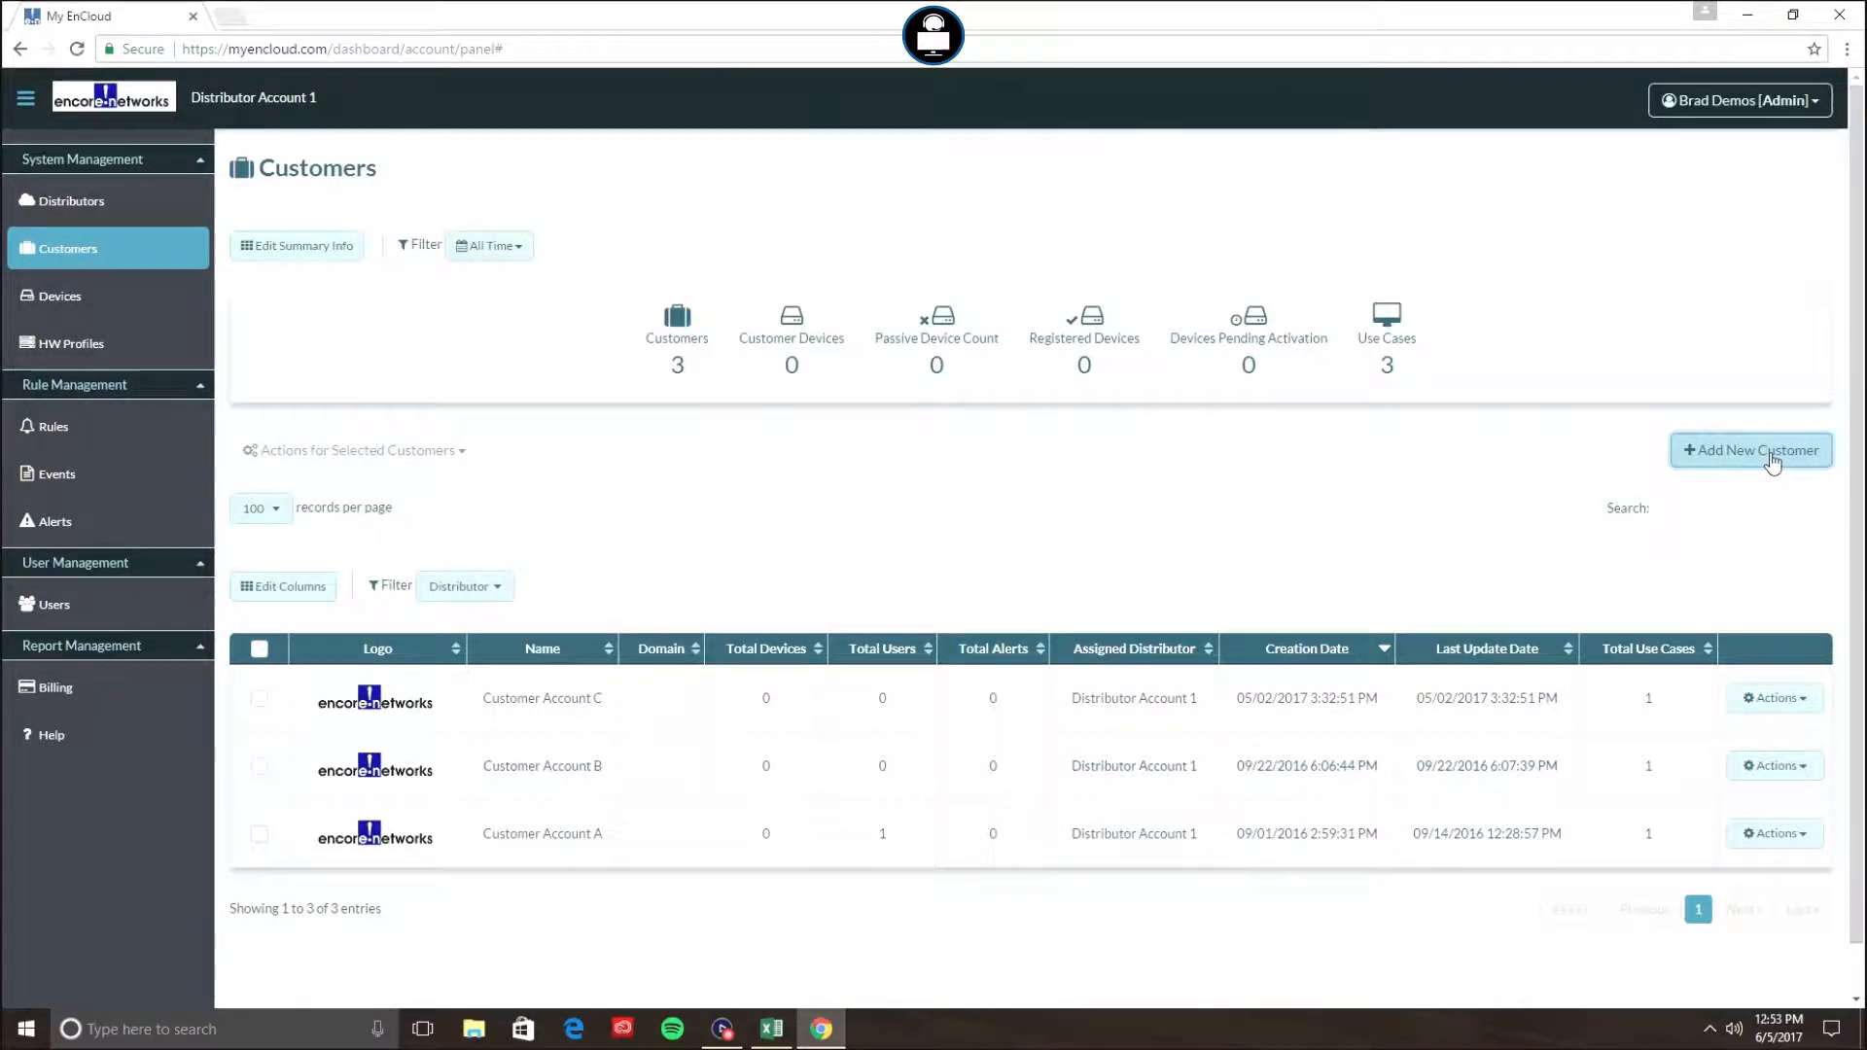
# - Add a new customer named Customer Account D with the default logo, Distributor Account 1 as distributor, and Admin as your user type
pyautogui.click(1772, 462)
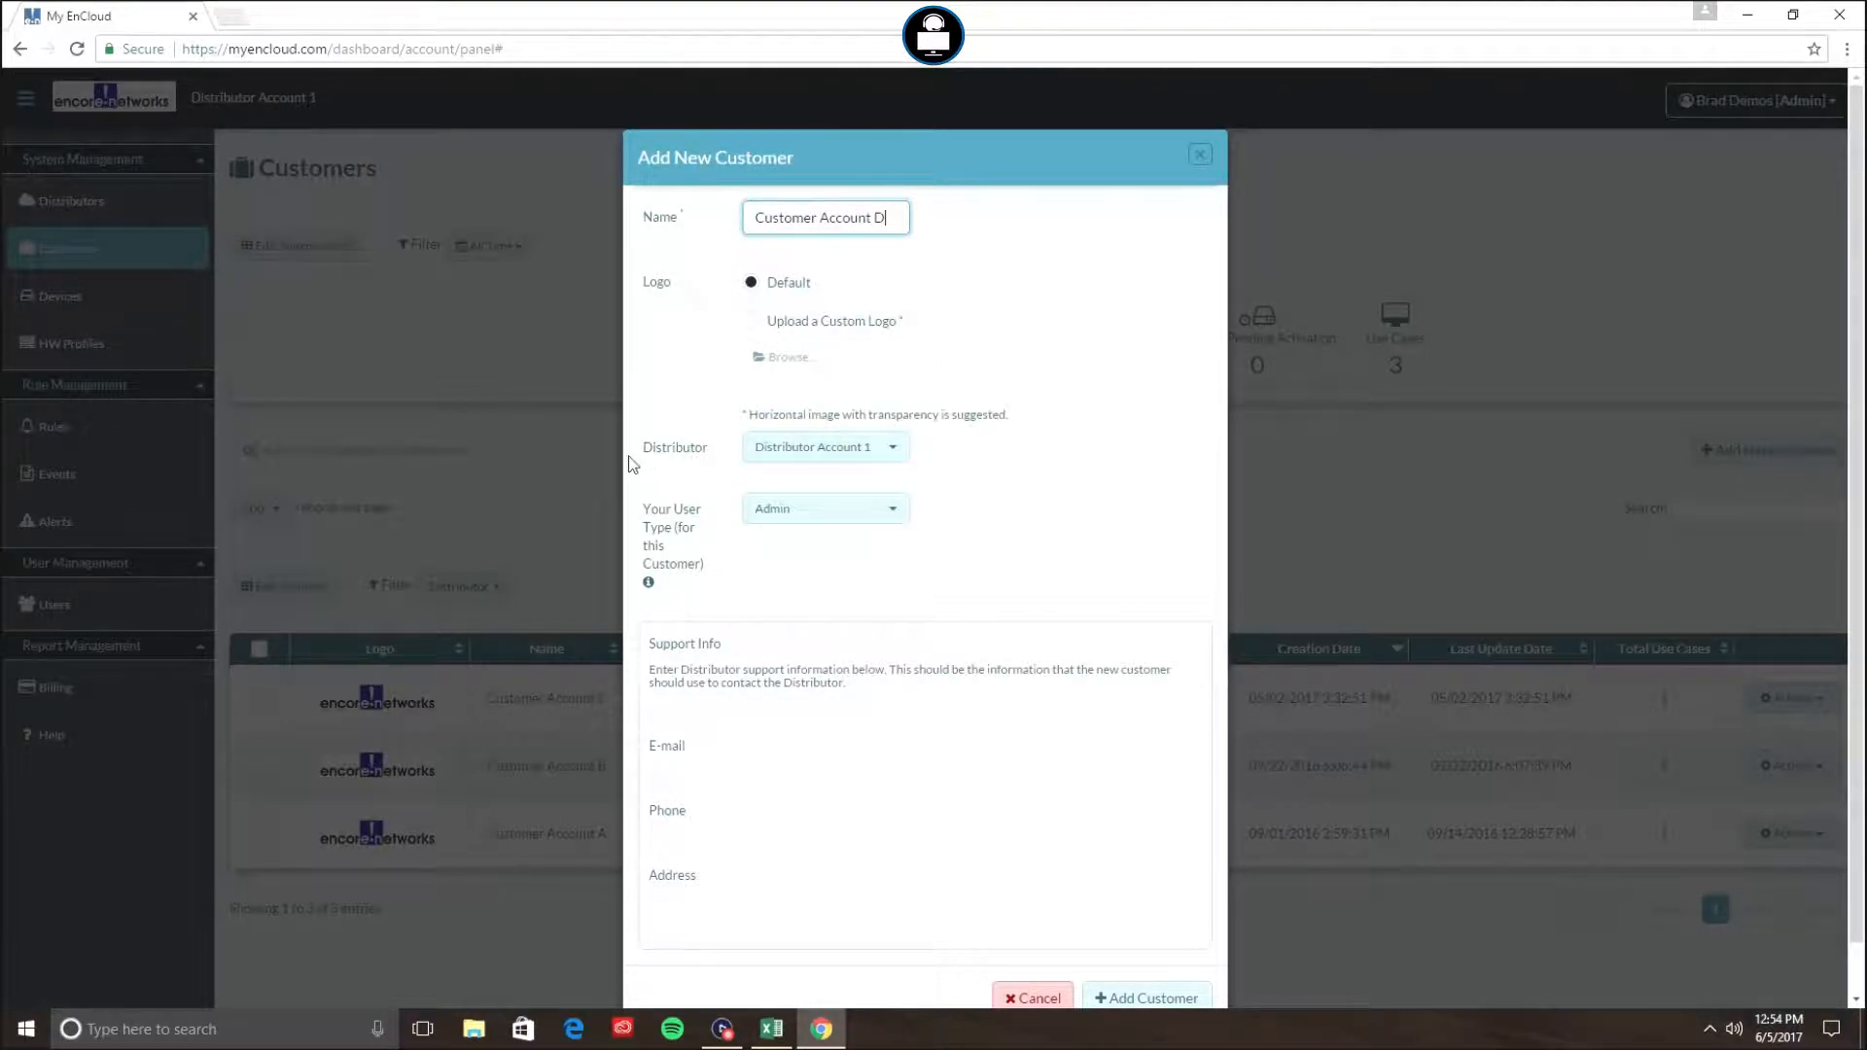
pyautogui.click(878, 454)
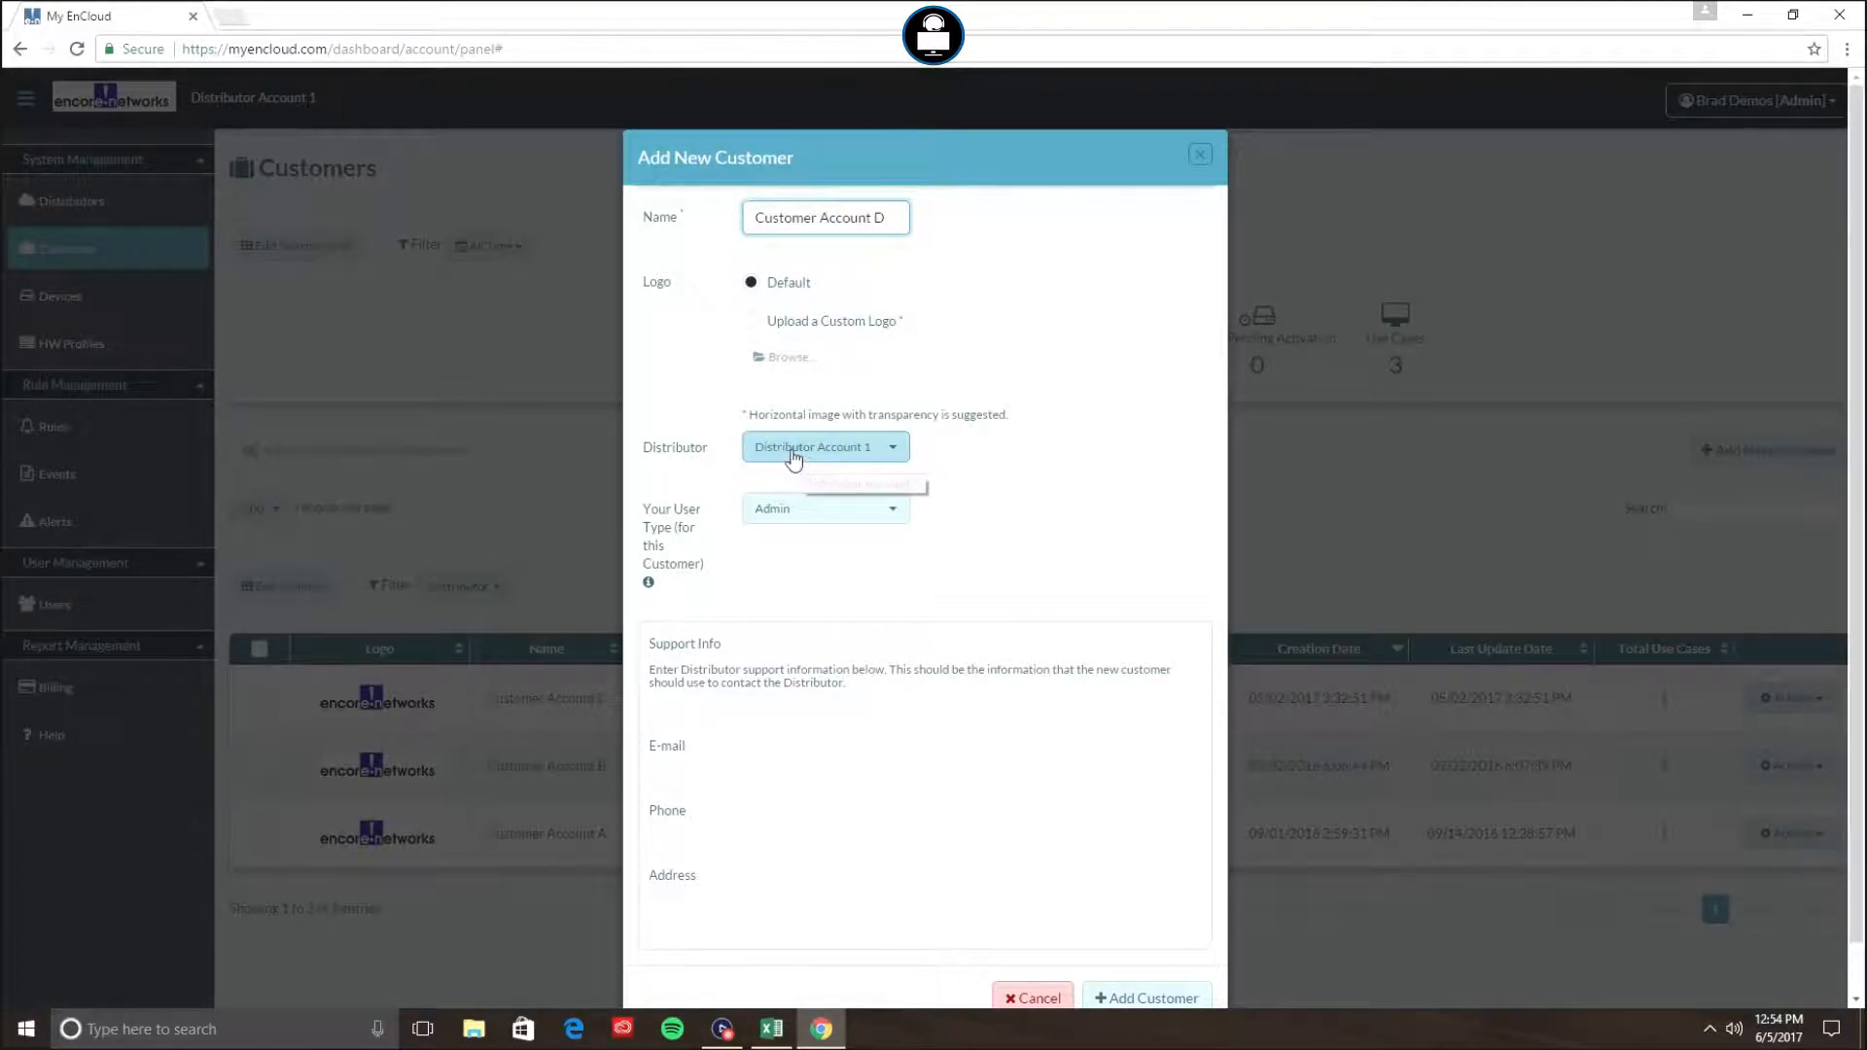
pyautogui.click(839, 510)
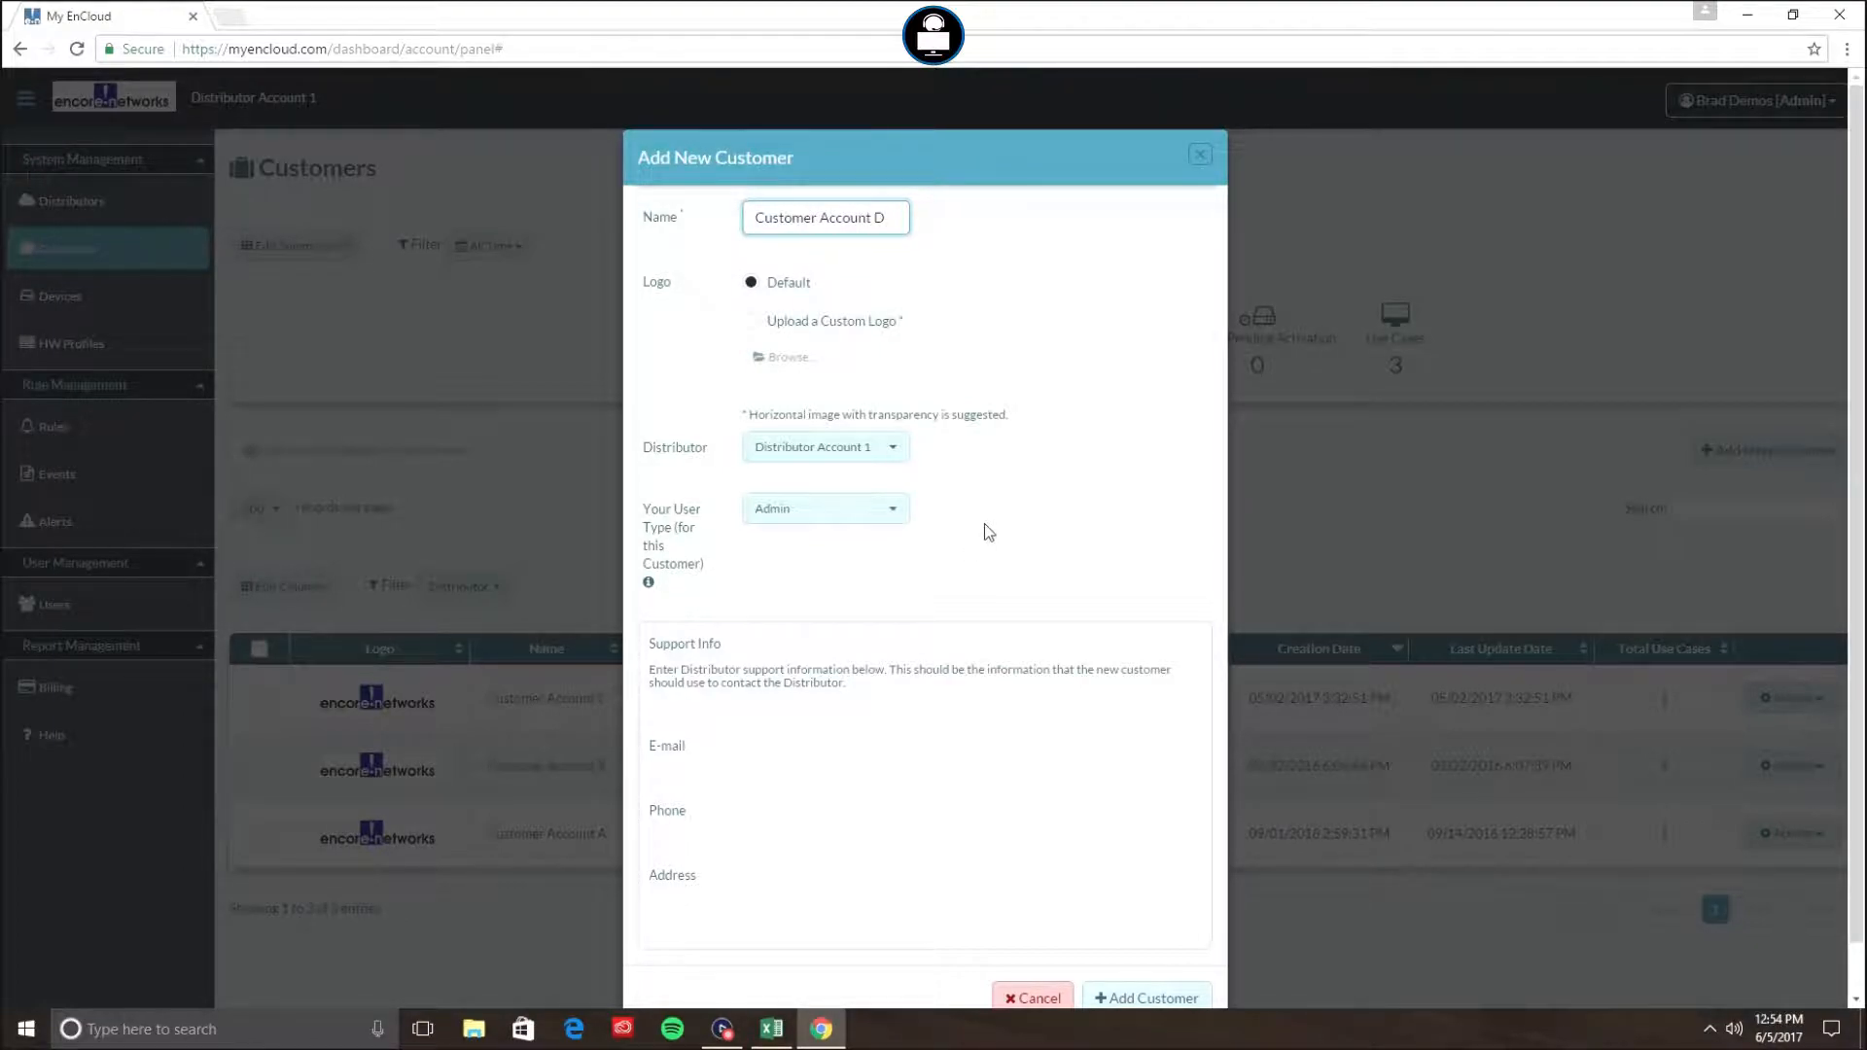
pyautogui.click(822, 516)
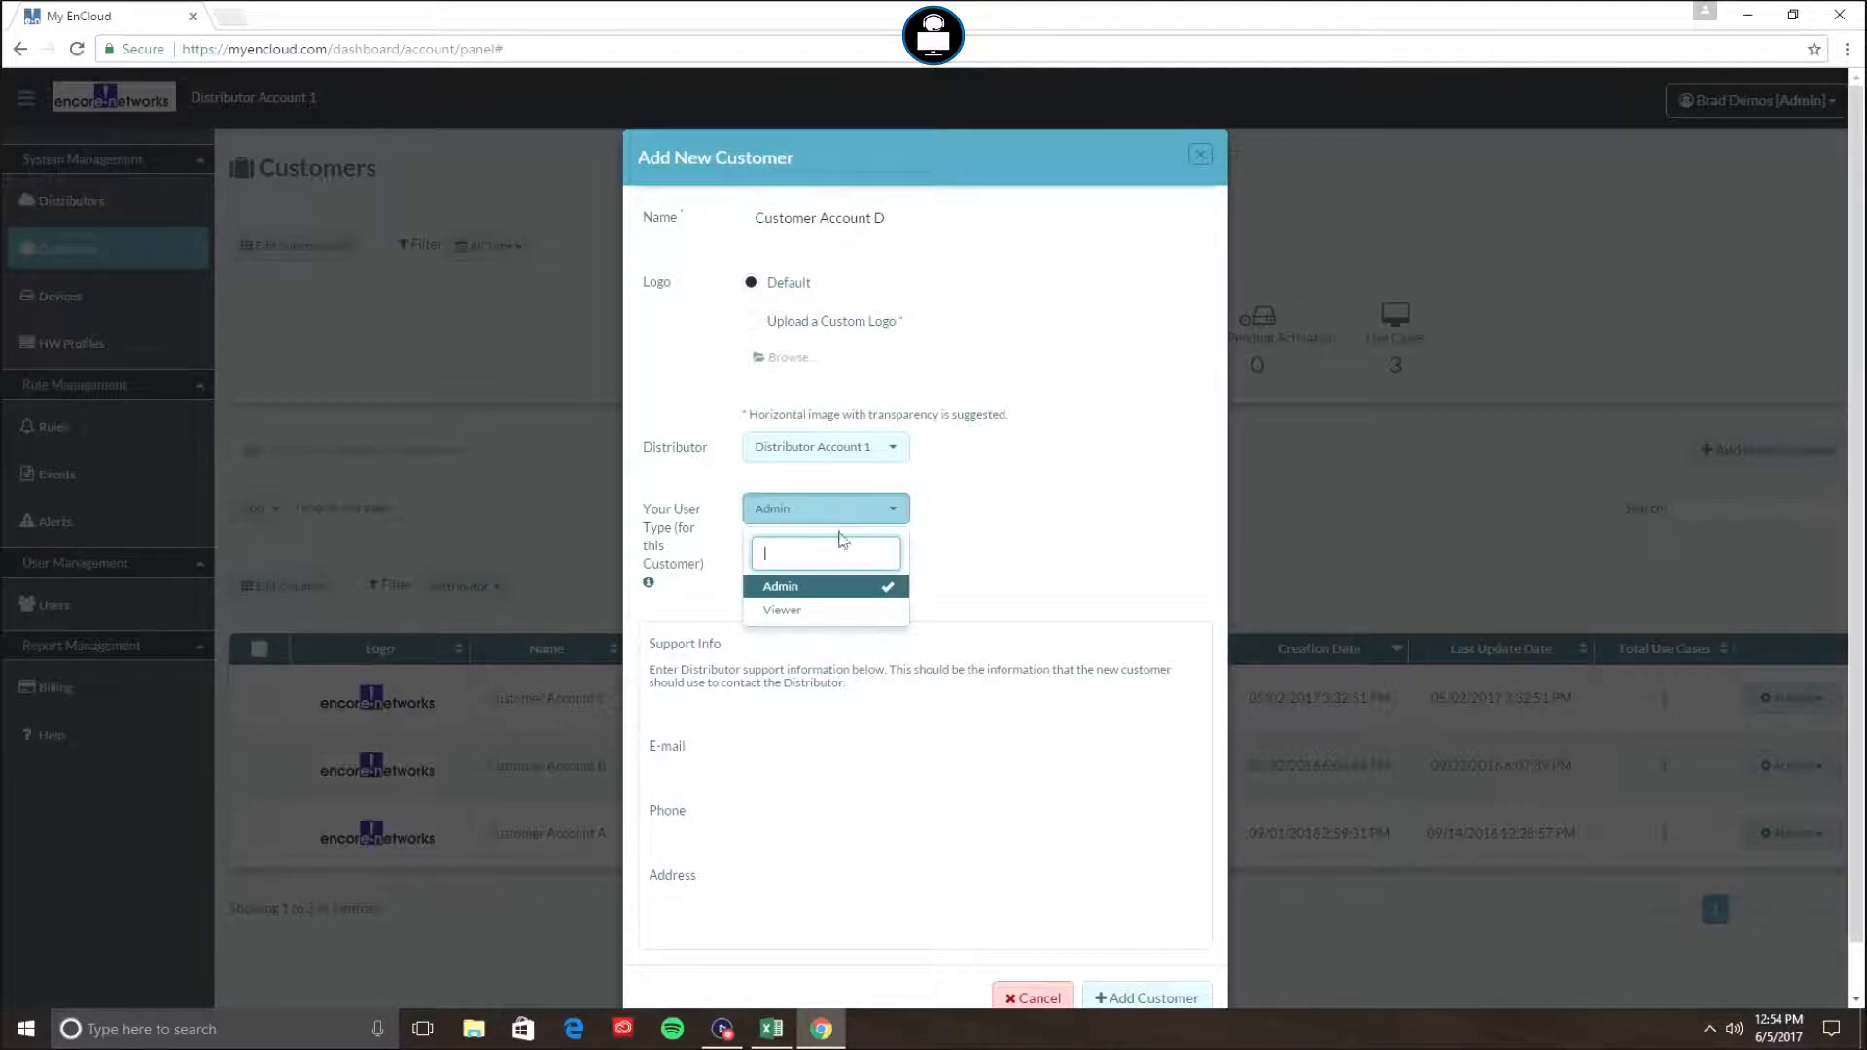
pyautogui.click(798, 587)
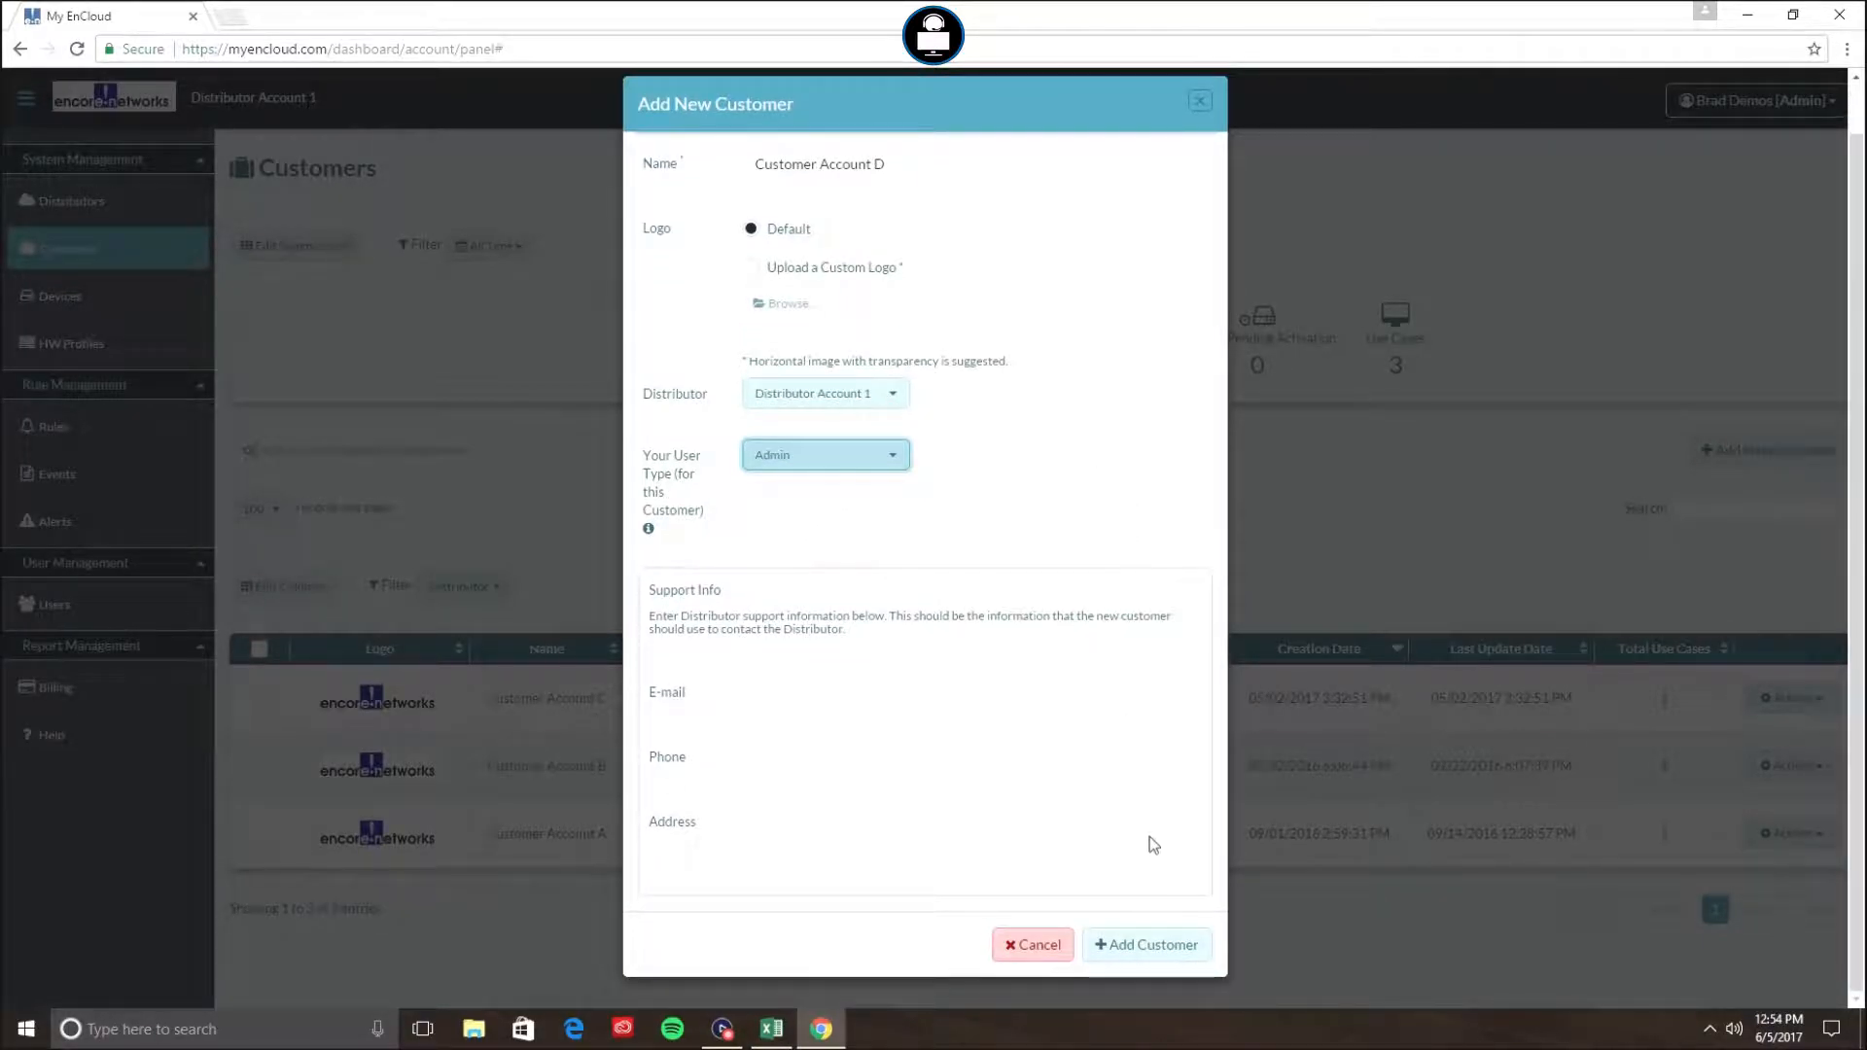
pyautogui.click(1150, 945)
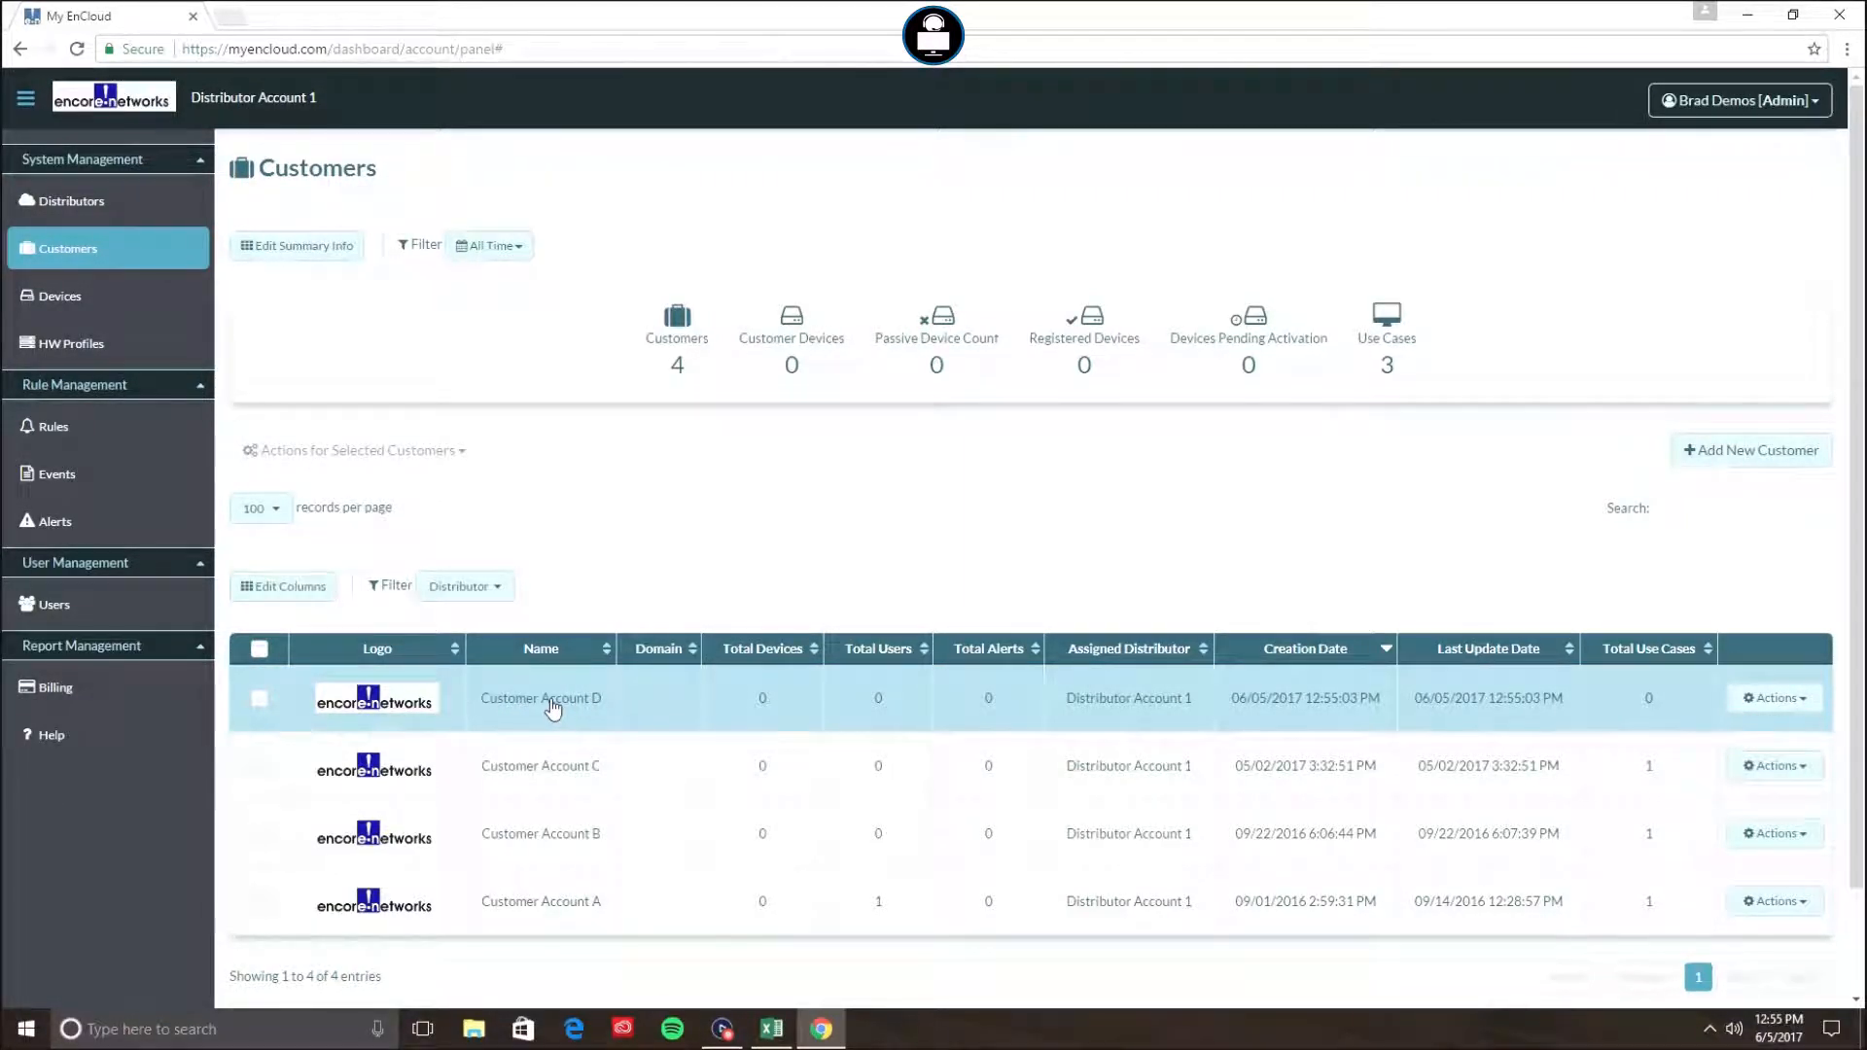
# - Enter Customer Account D and add a new use case named Use Case 01 with the default deployment settings
pyautogui.click(844, 695)
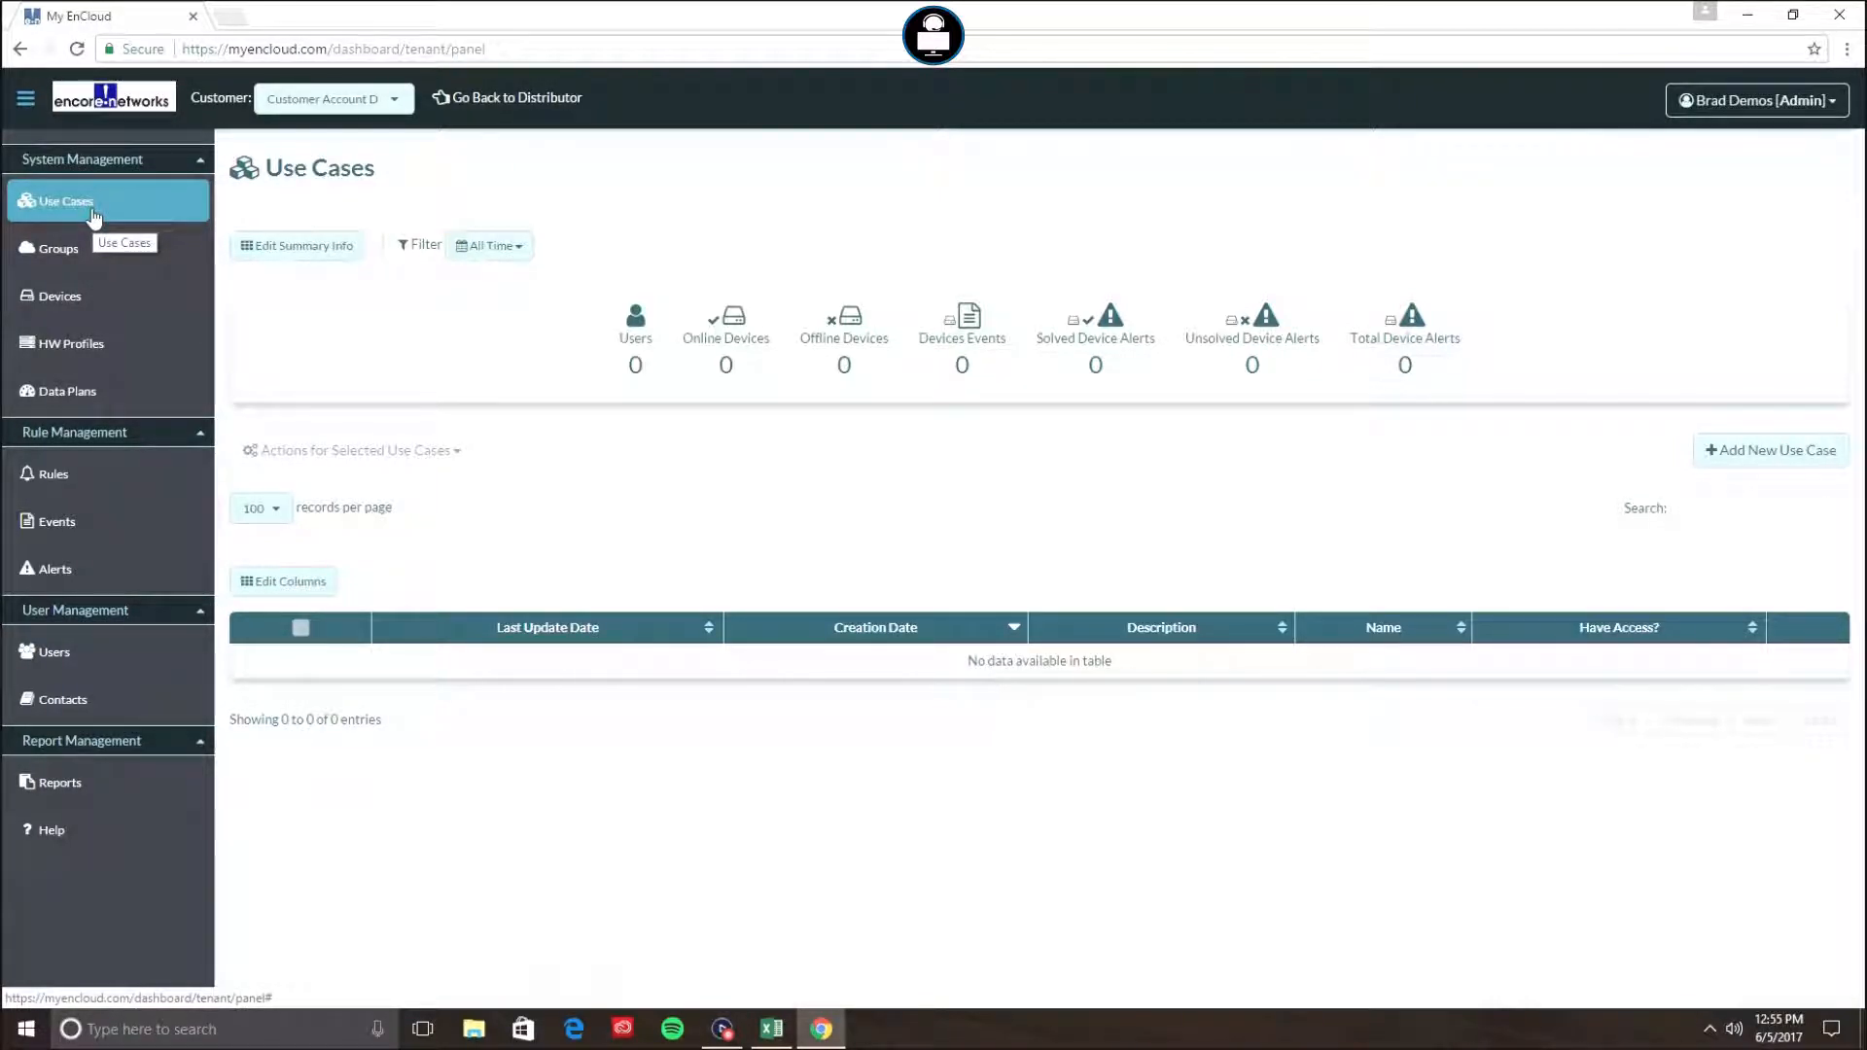
pyautogui.click(1789, 463)
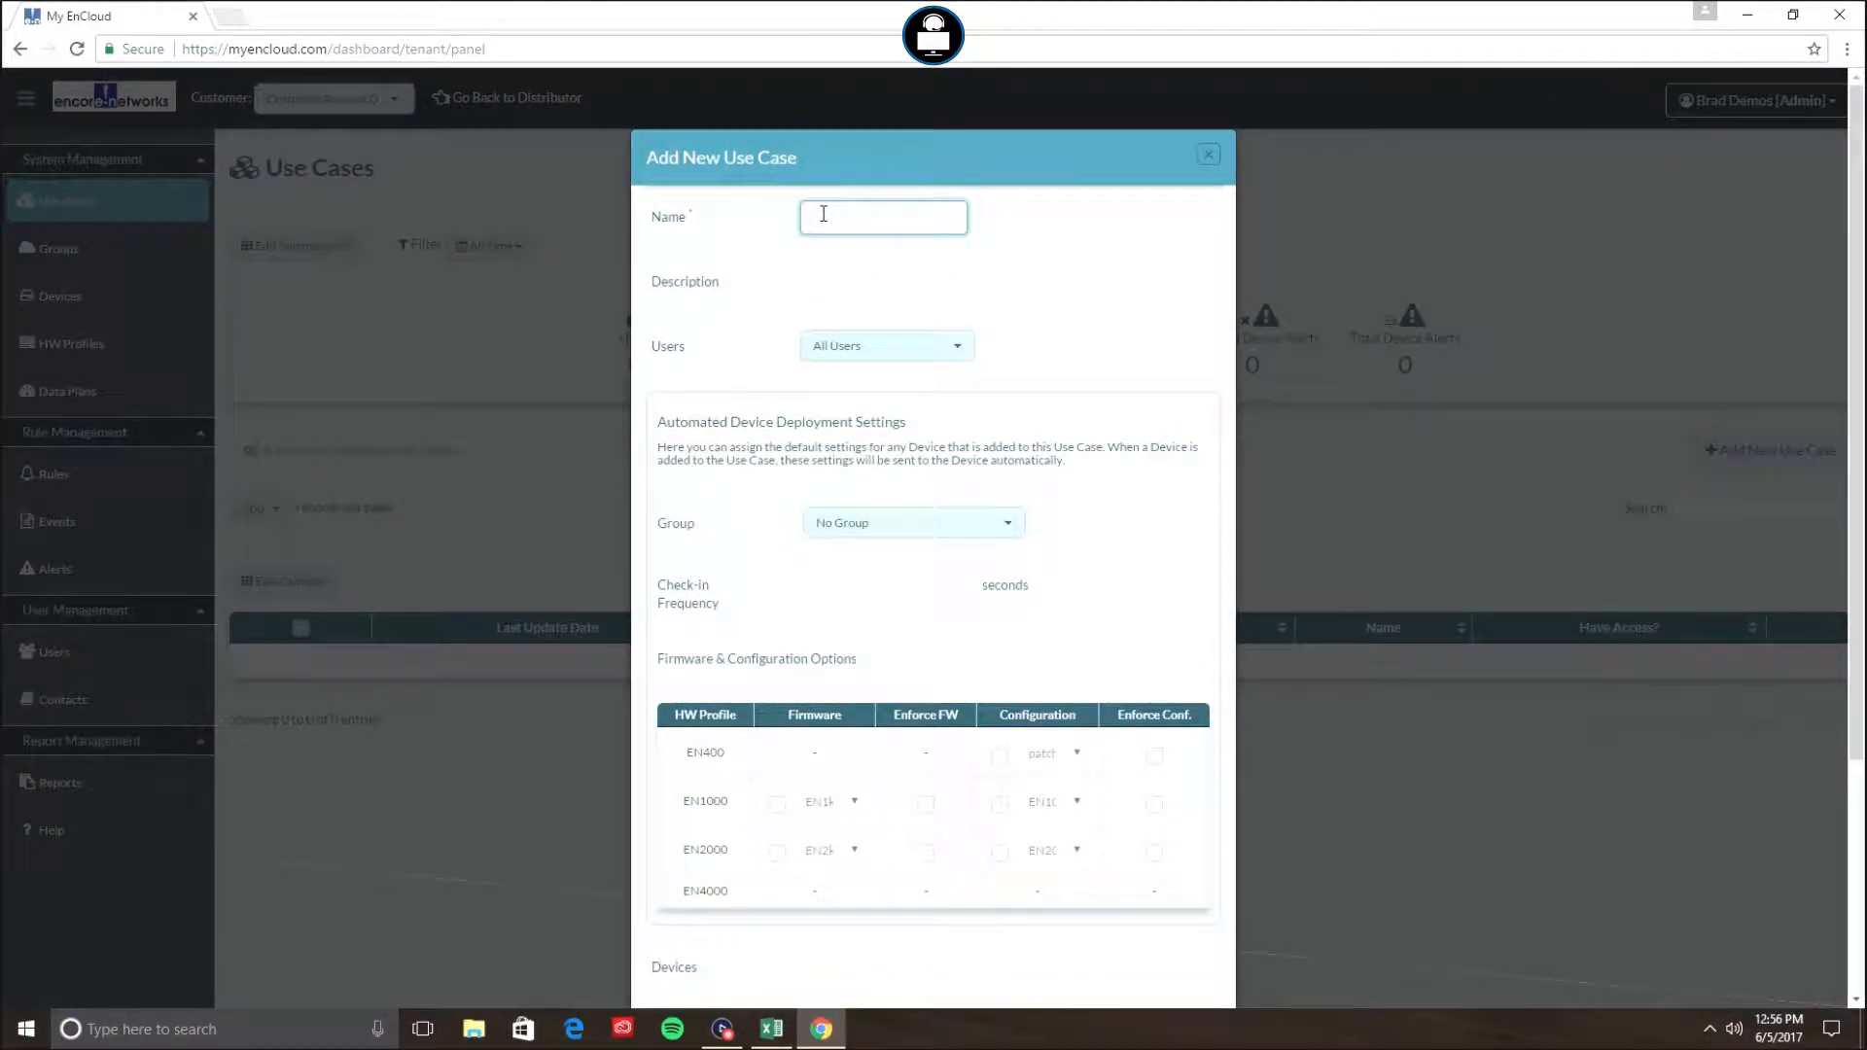
pyautogui.write('Use Case')
pyautogui.press('Down')
pyautogui.press('Return')
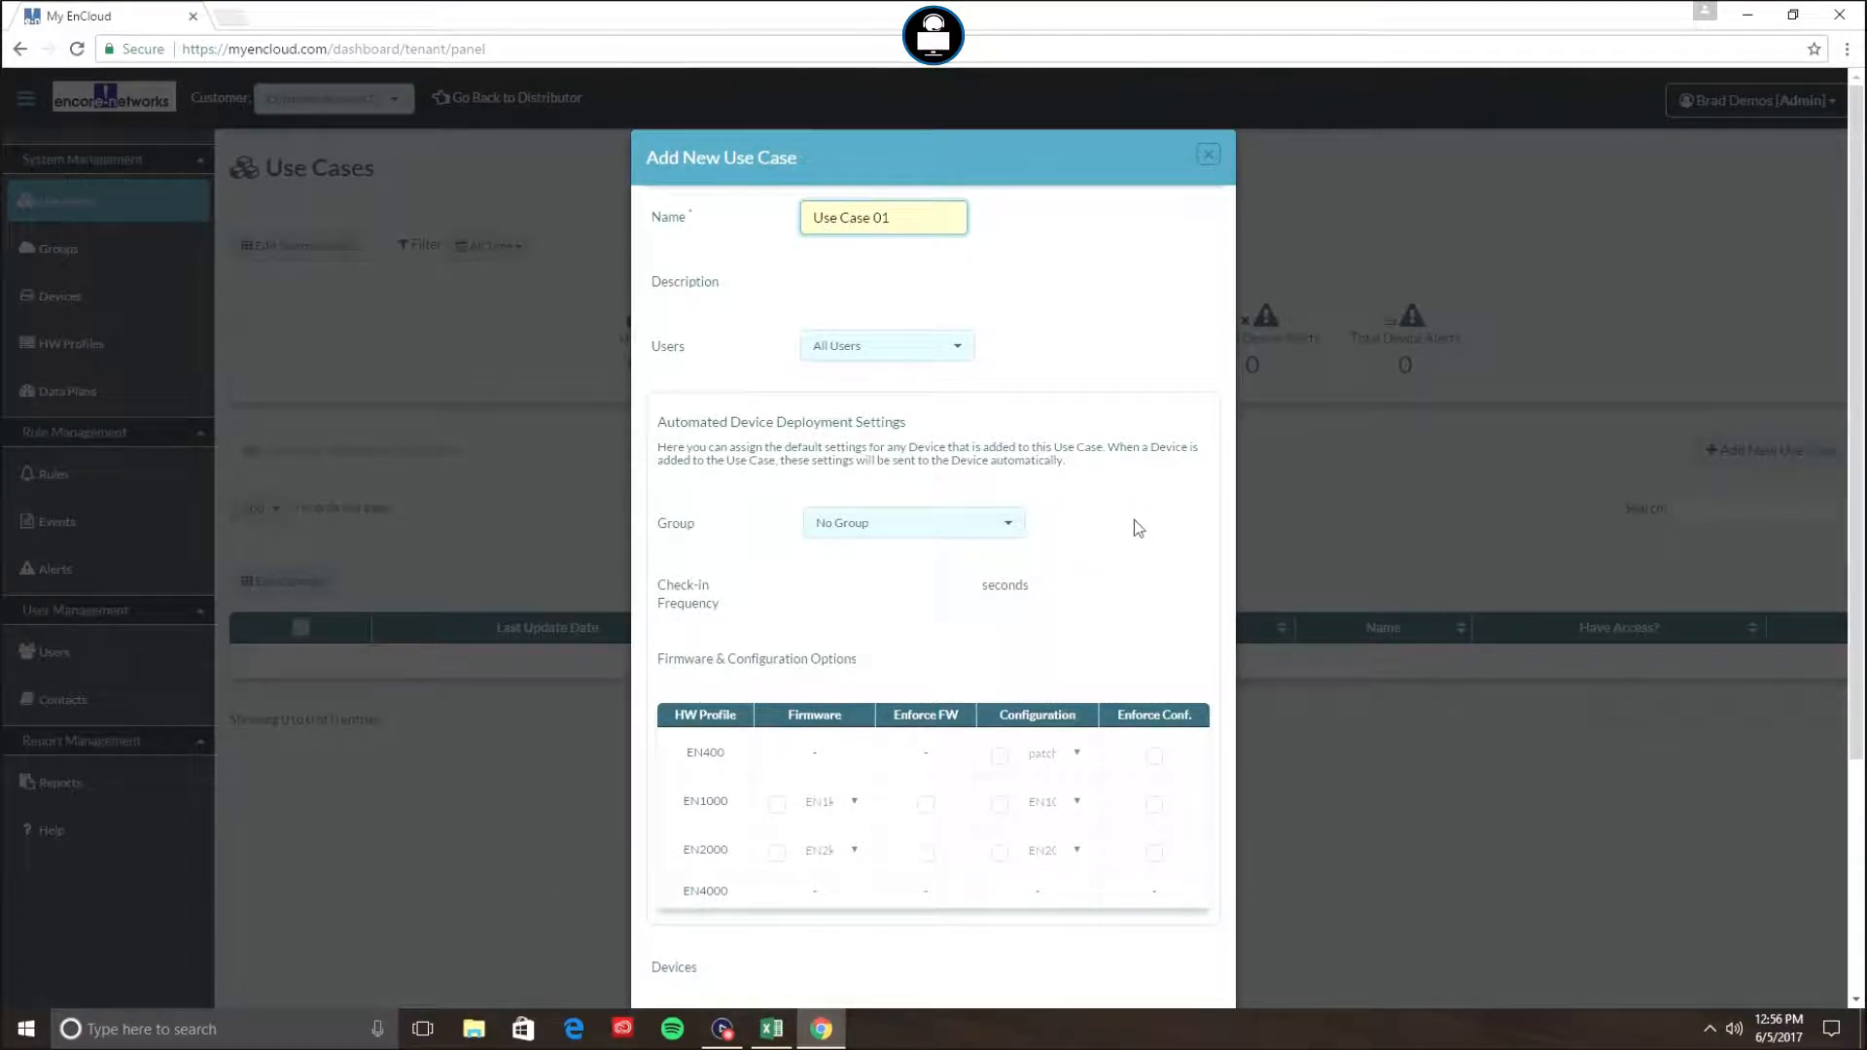
pyautogui.scroll(-1, 1134, 522)
pyautogui.scroll(-2, 1175, 471)
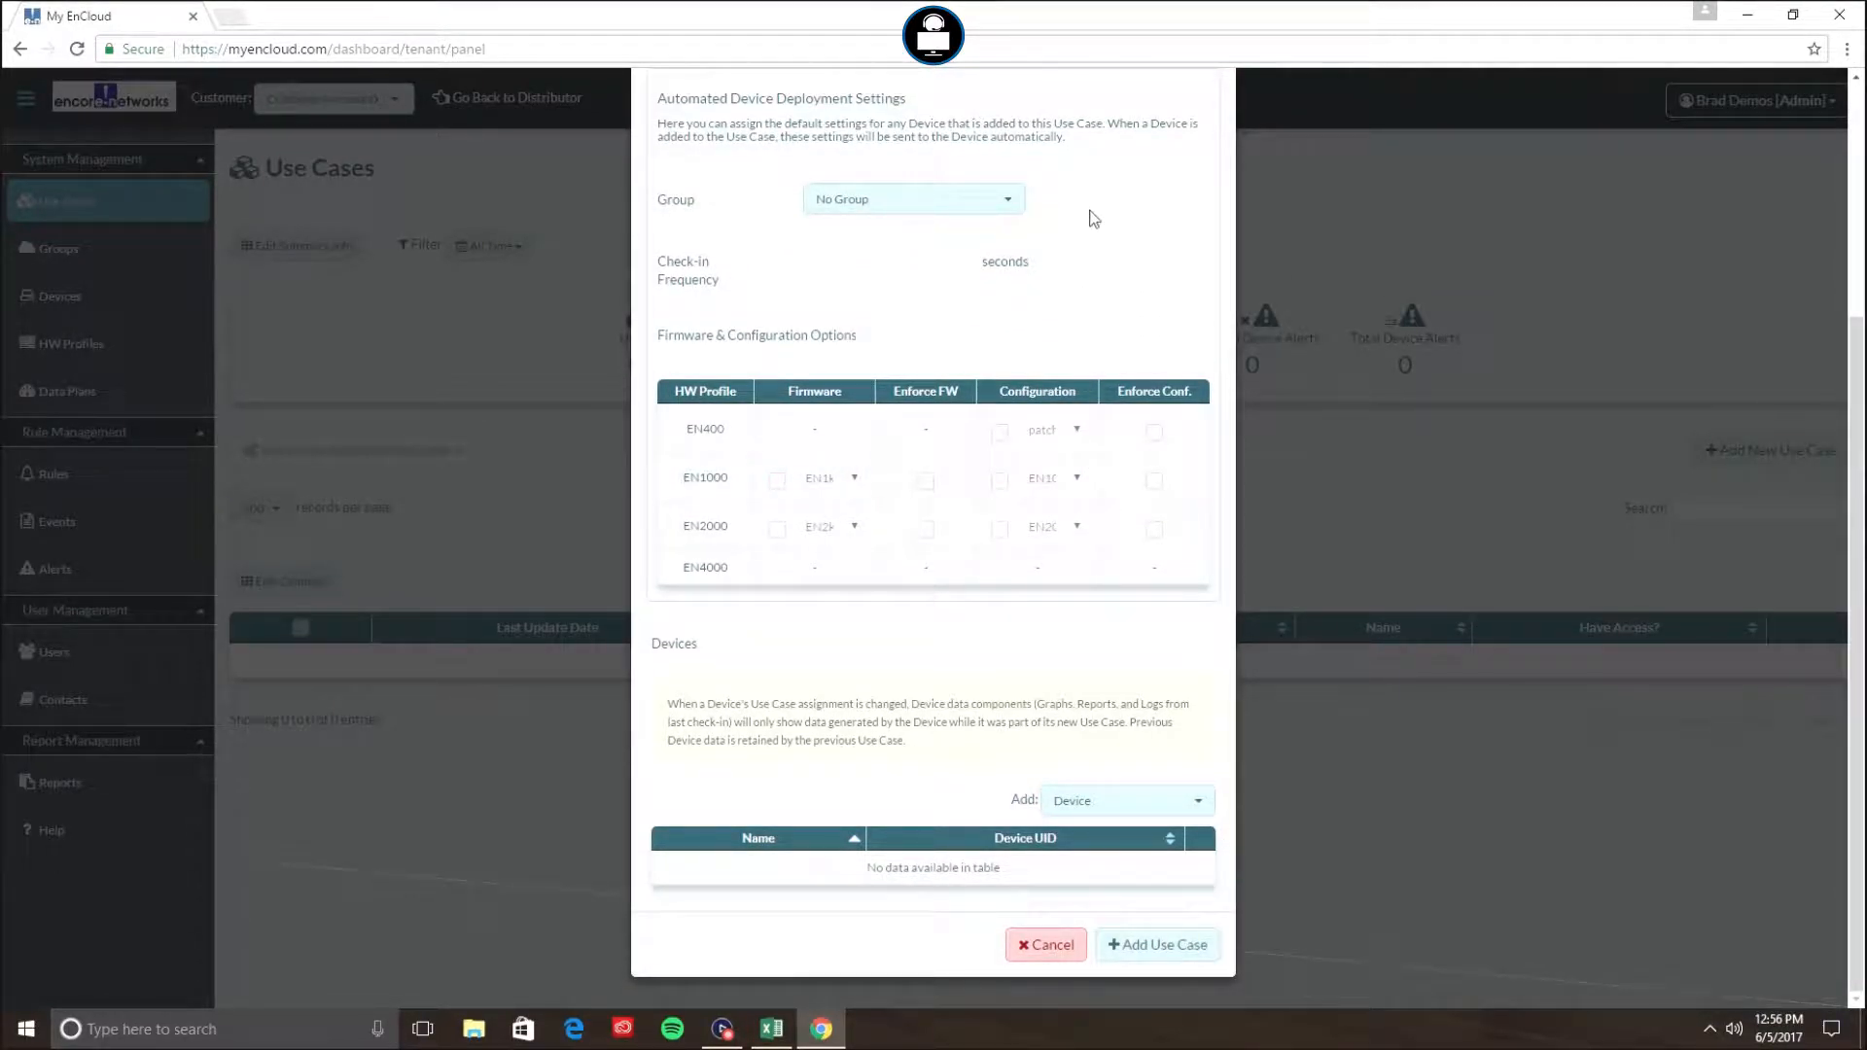
pyautogui.scroll(1, 1094, 222)
pyautogui.scroll(-2, 1141, 350)
pyautogui.click(1176, 946)
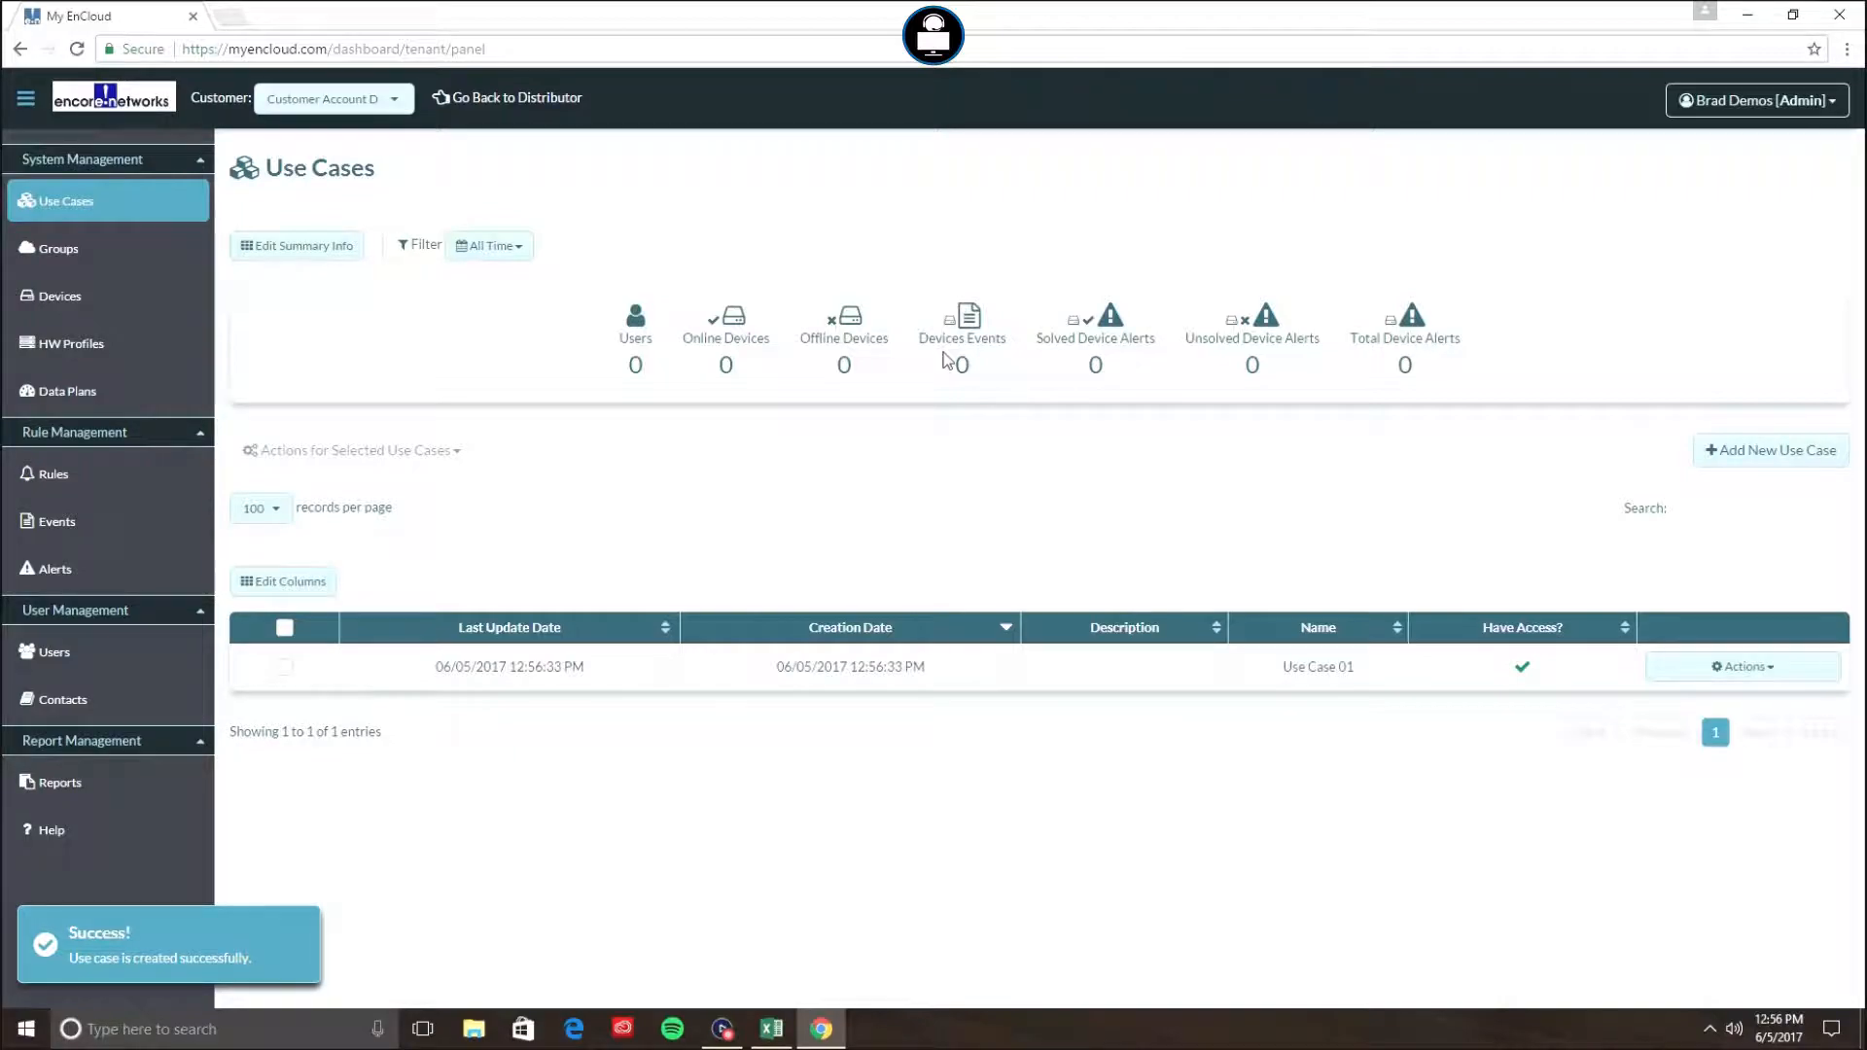
# - Open Use Case 01 and look through its dashboard widgets
pyautogui.click(884, 678)
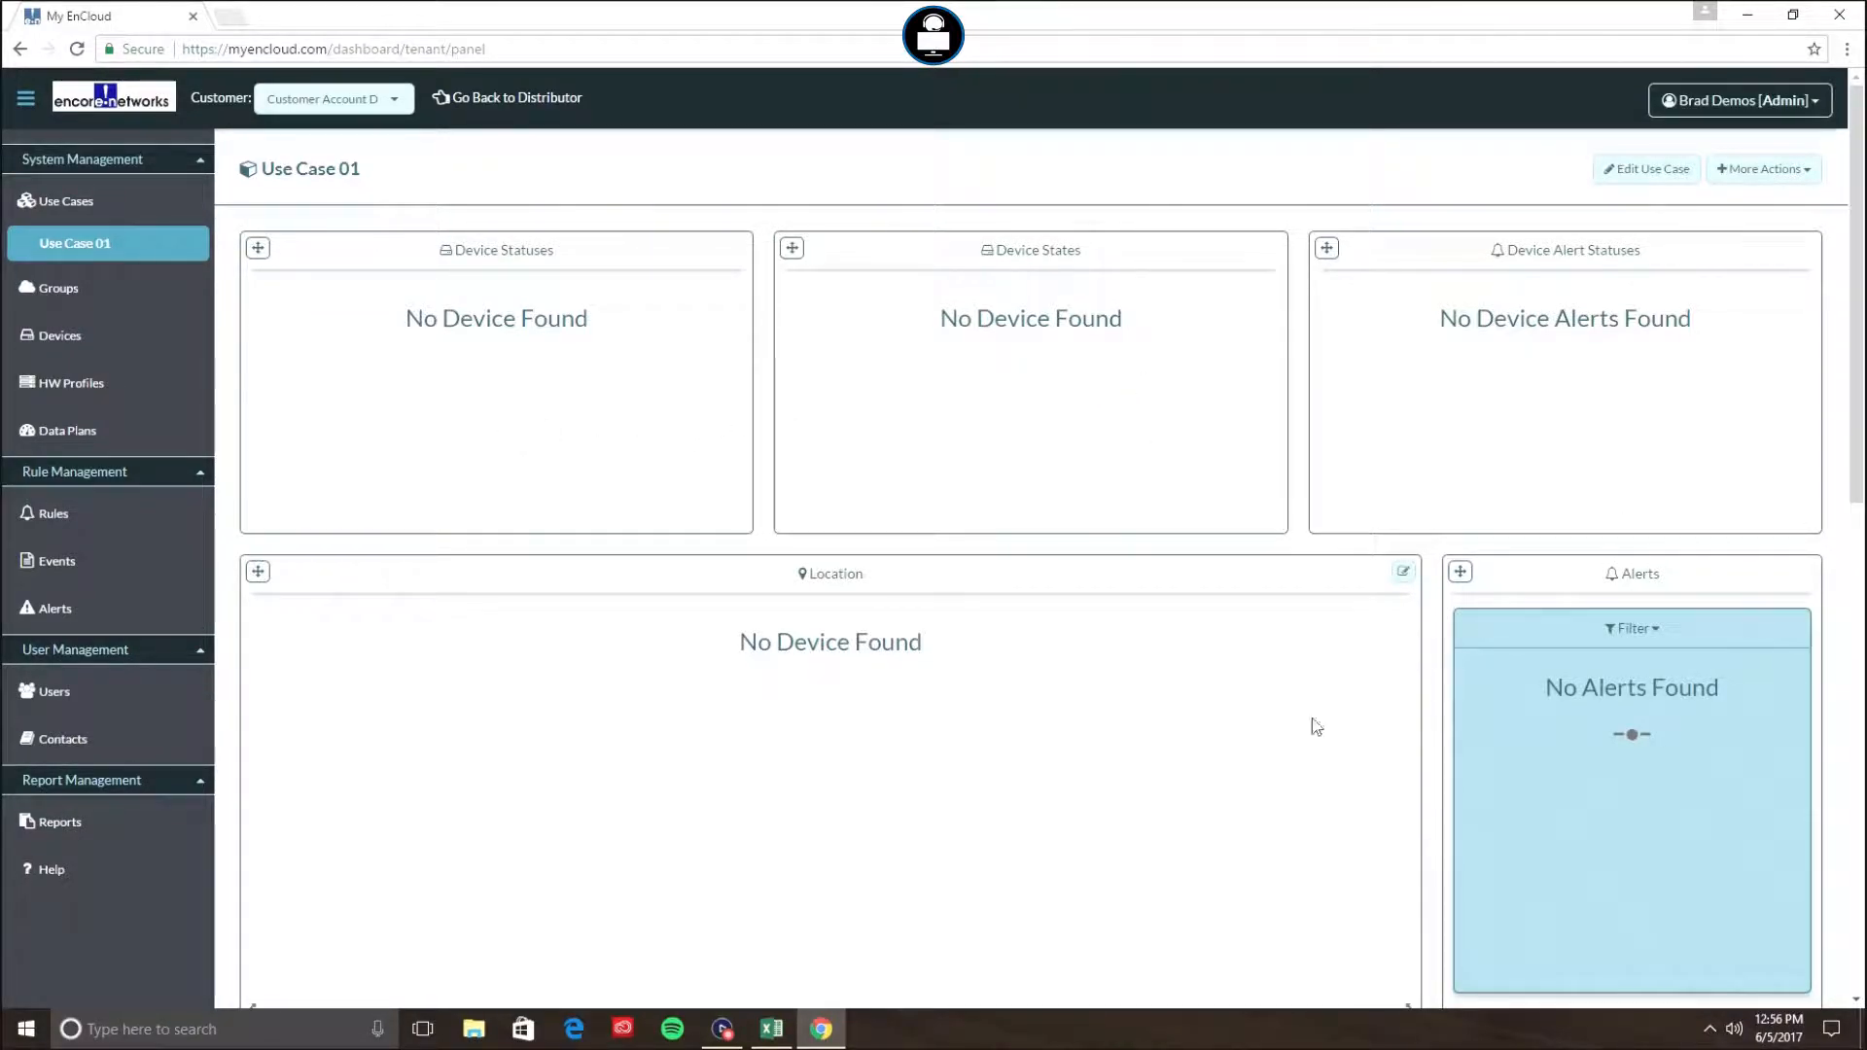
pyautogui.scroll(-4, 1338, 725)
pyautogui.scroll(4, 1075, 696)
# - Go back to the distributor account and choose Customer Account D as the customer for assigning Device 0002
pyautogui.click(537, 99)
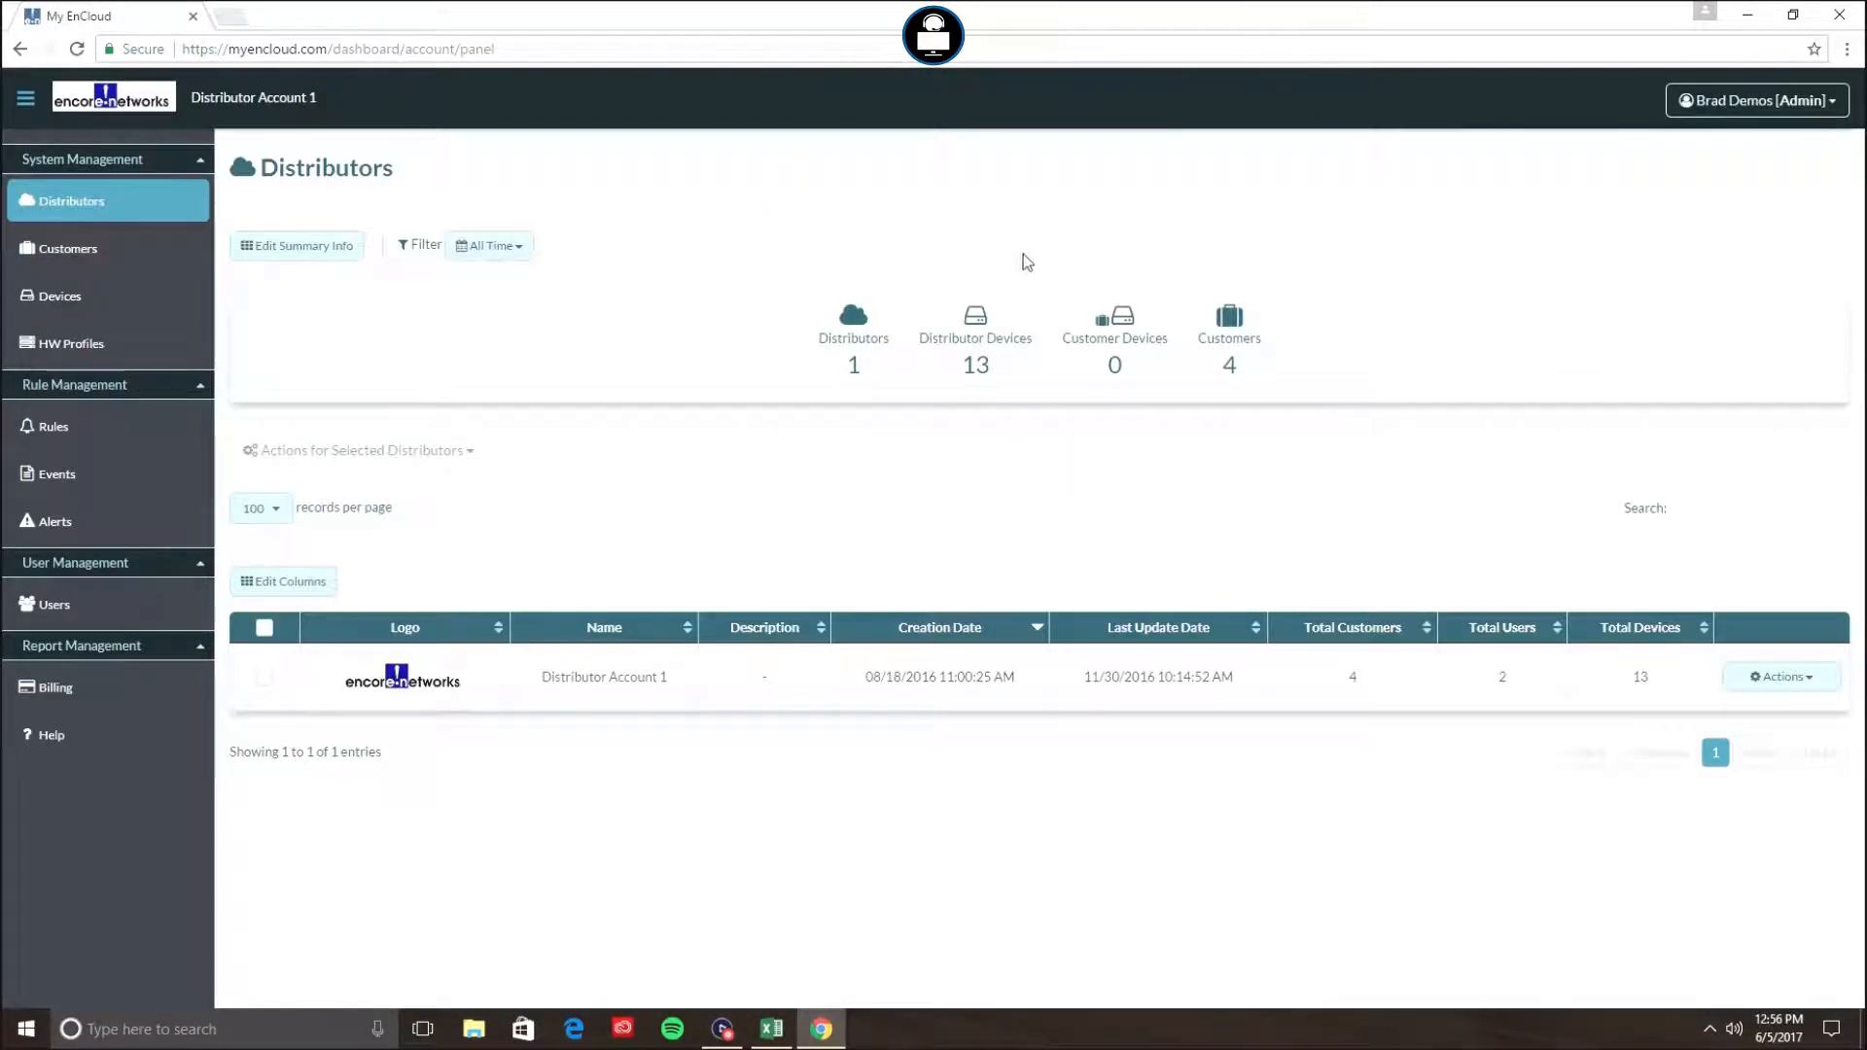
pyautogui.click(75, 300)
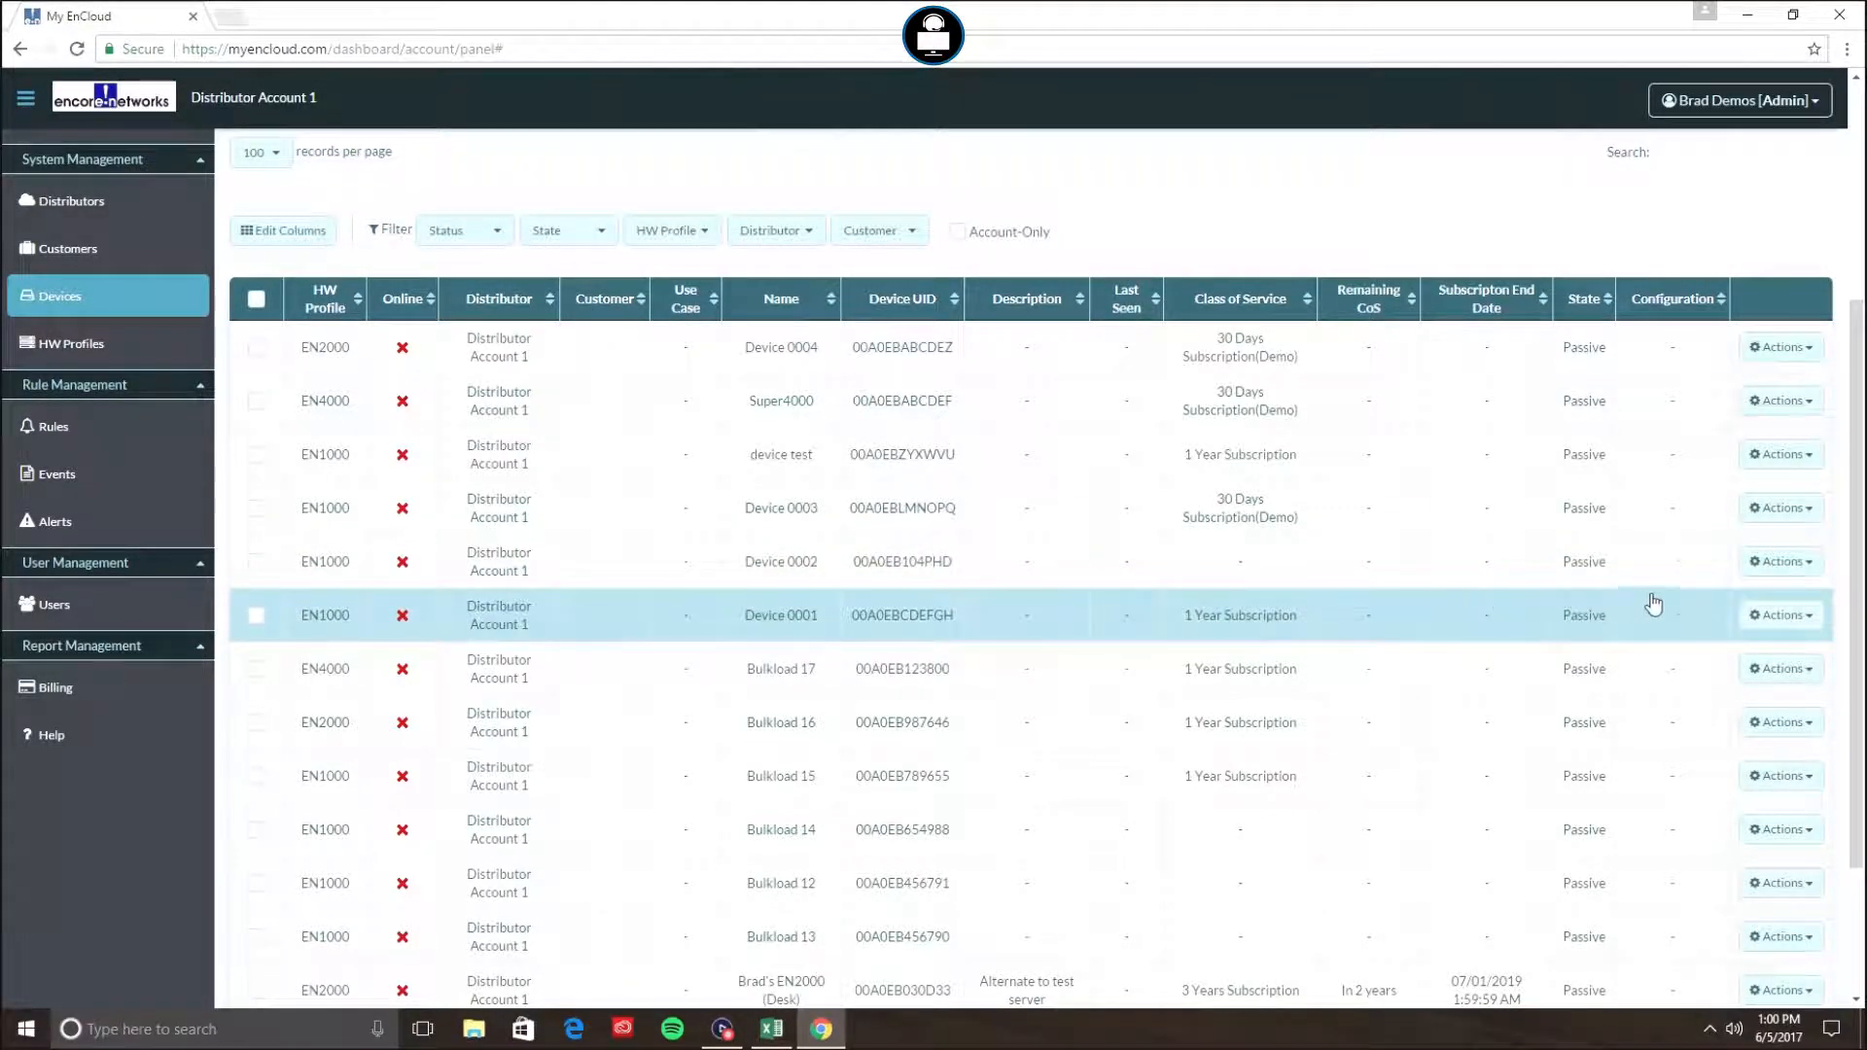
pyautogui.click(1781, 563)
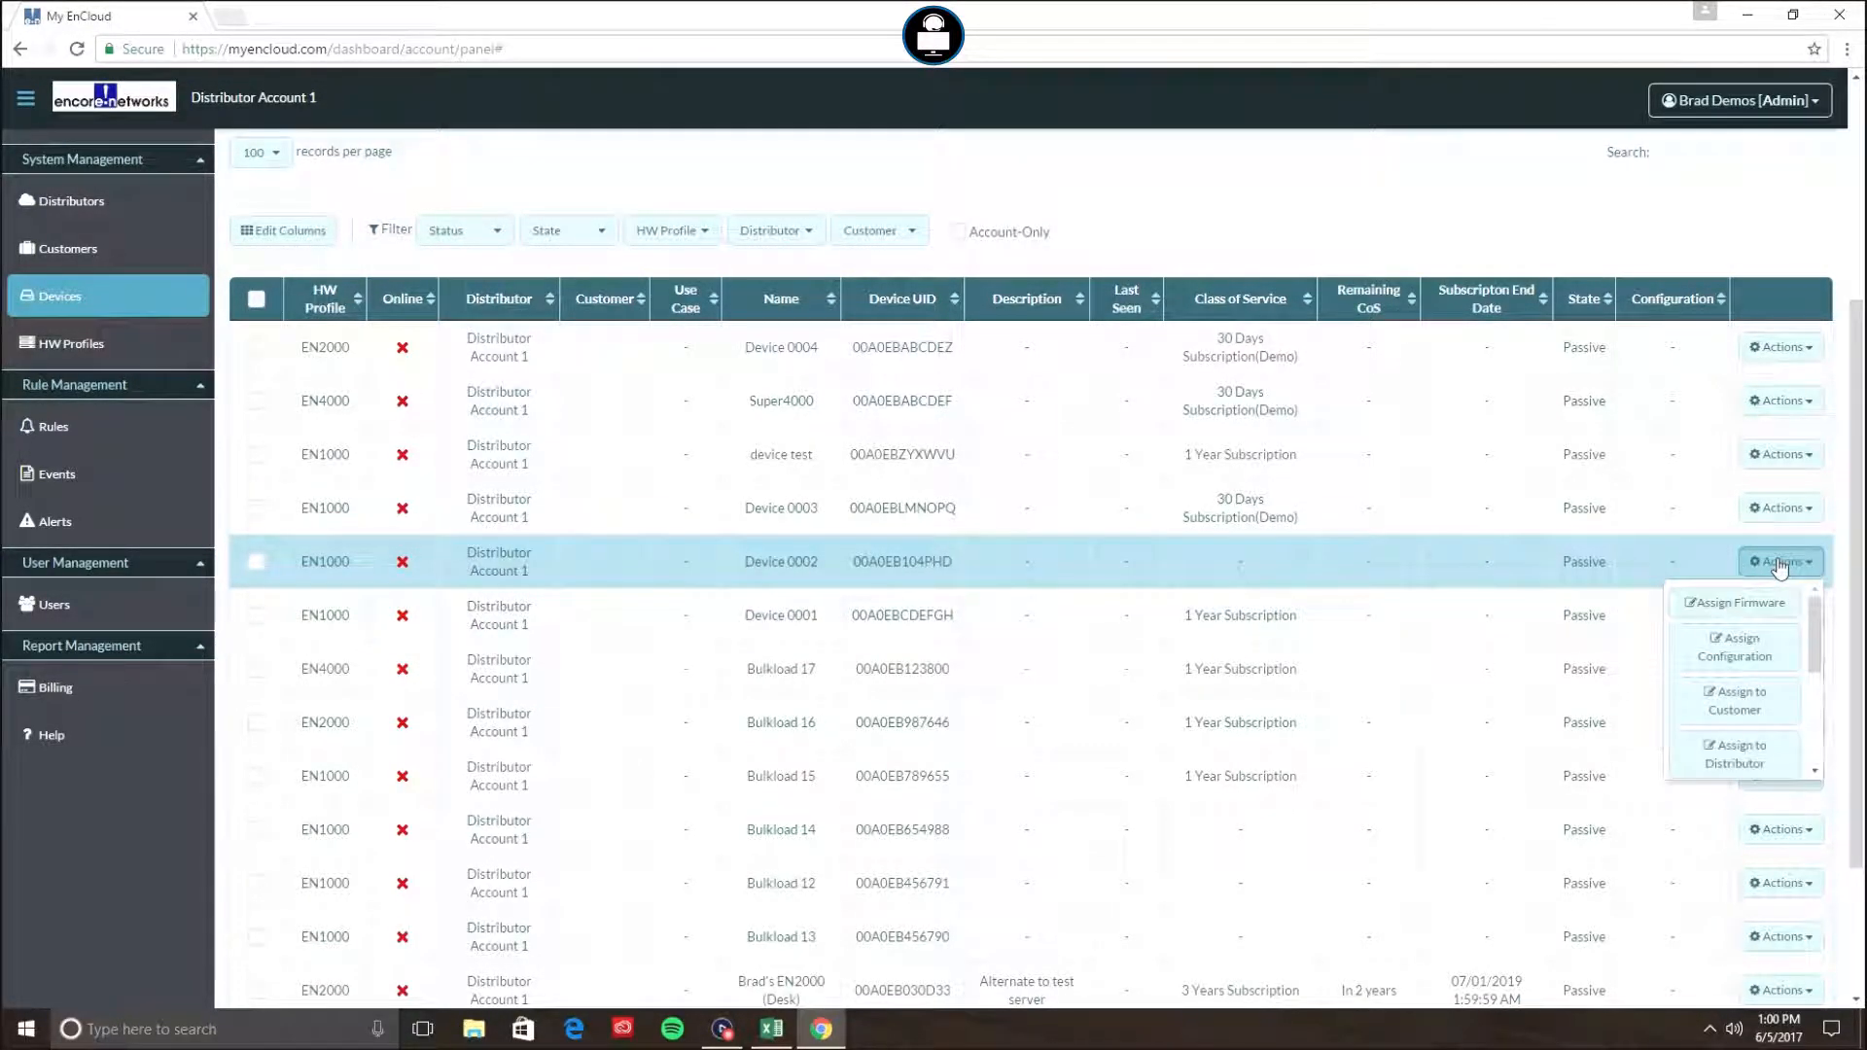
pyautogui.click(1736, 701)
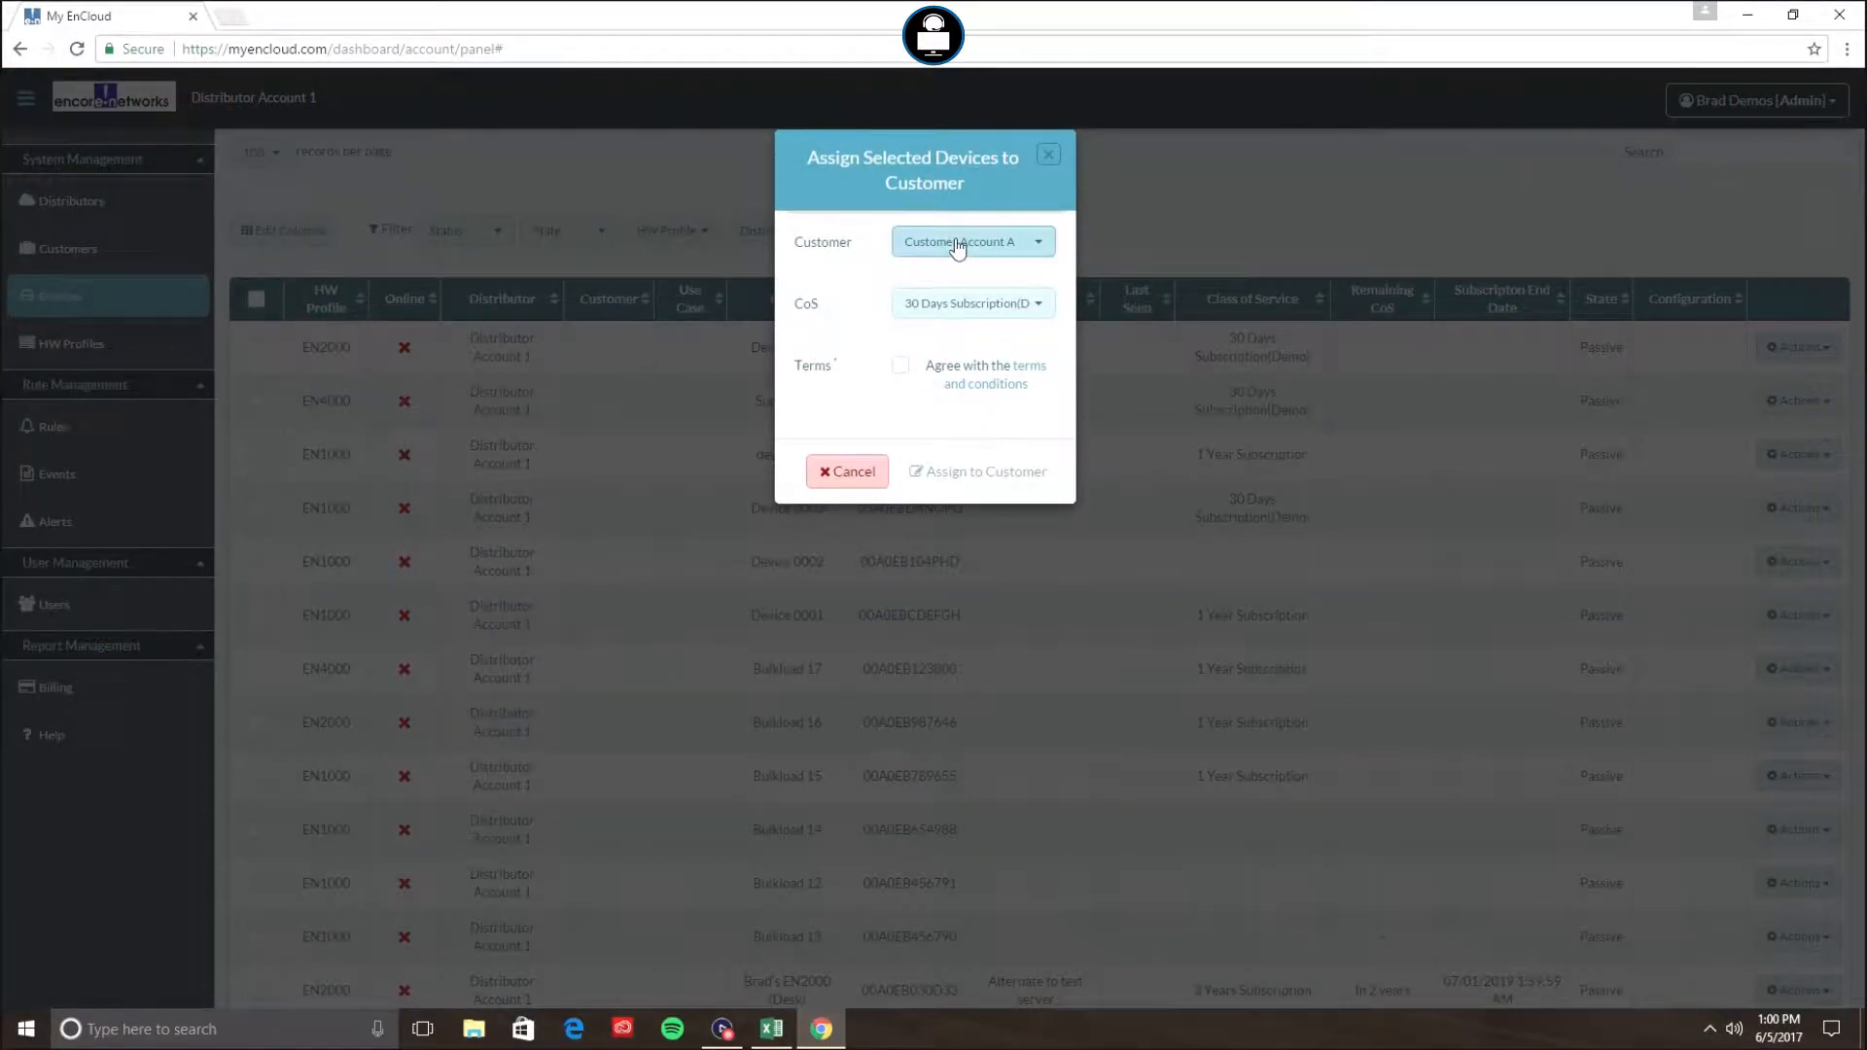
pyautogui.click(1016, 255)
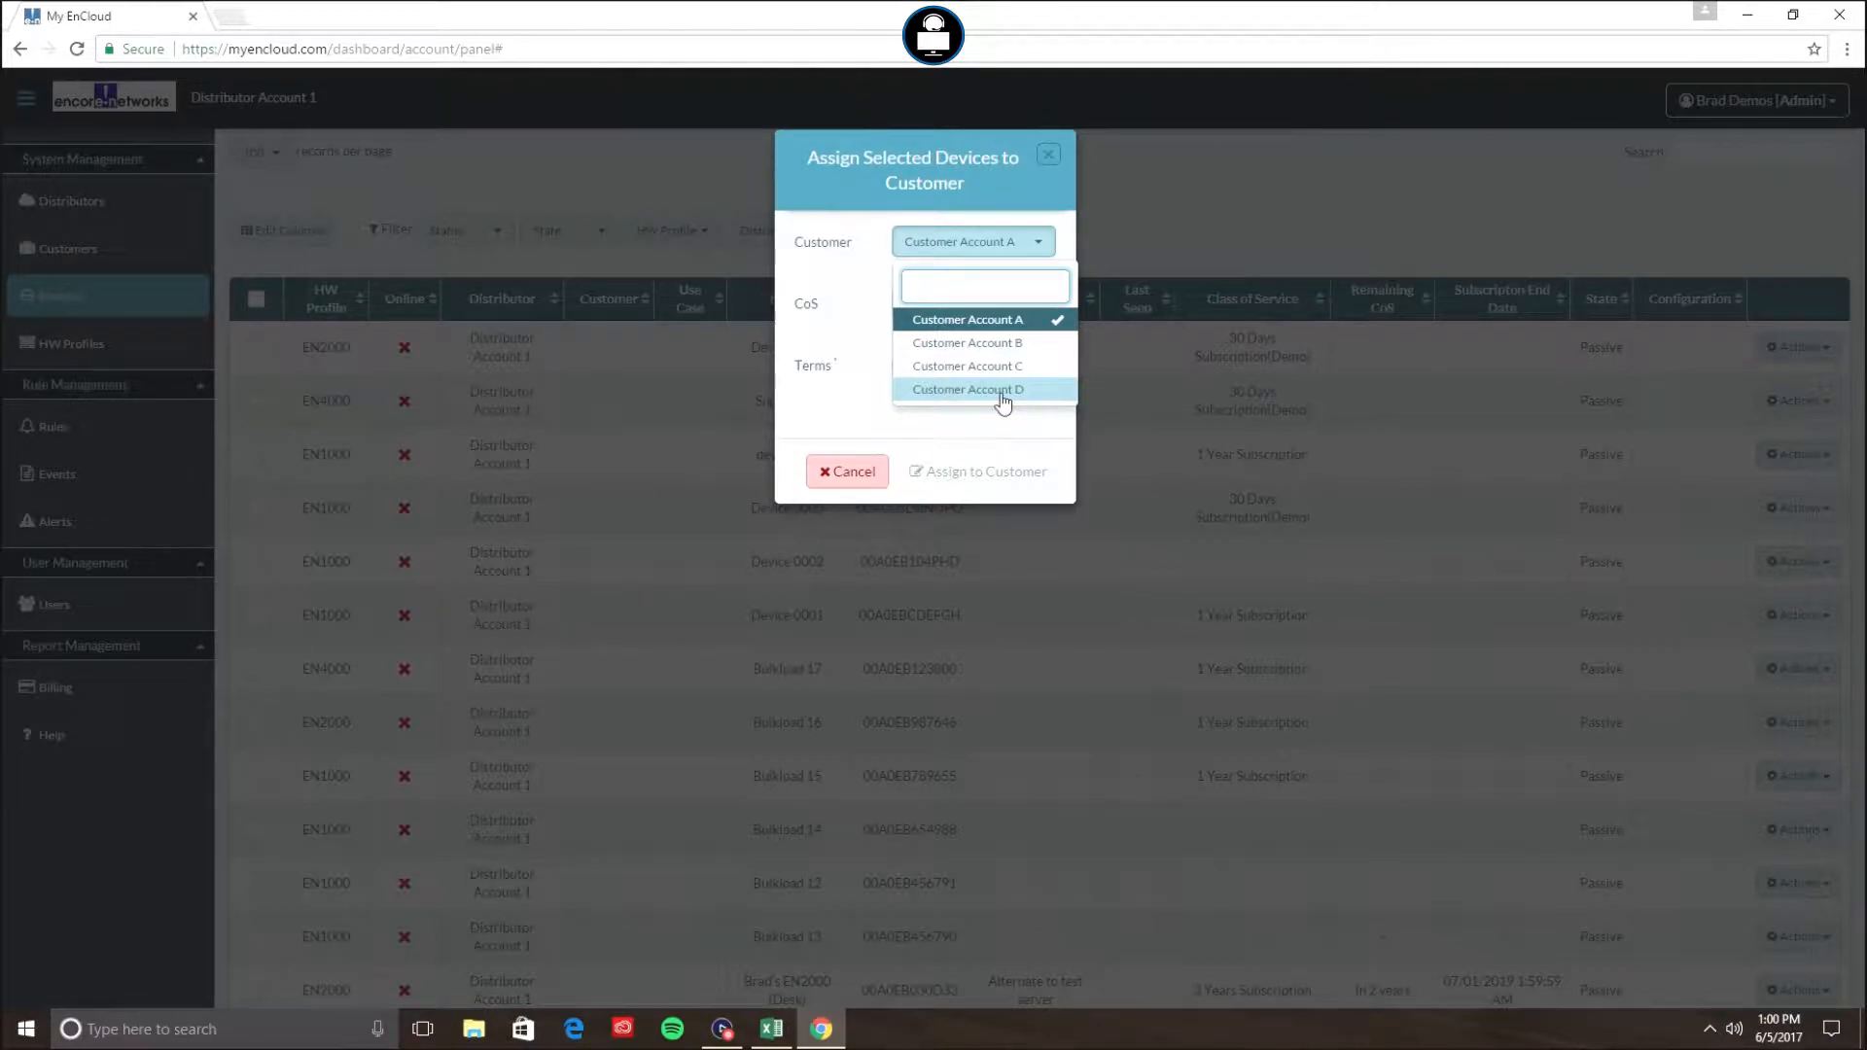
pyautogui.click(1002, 393)
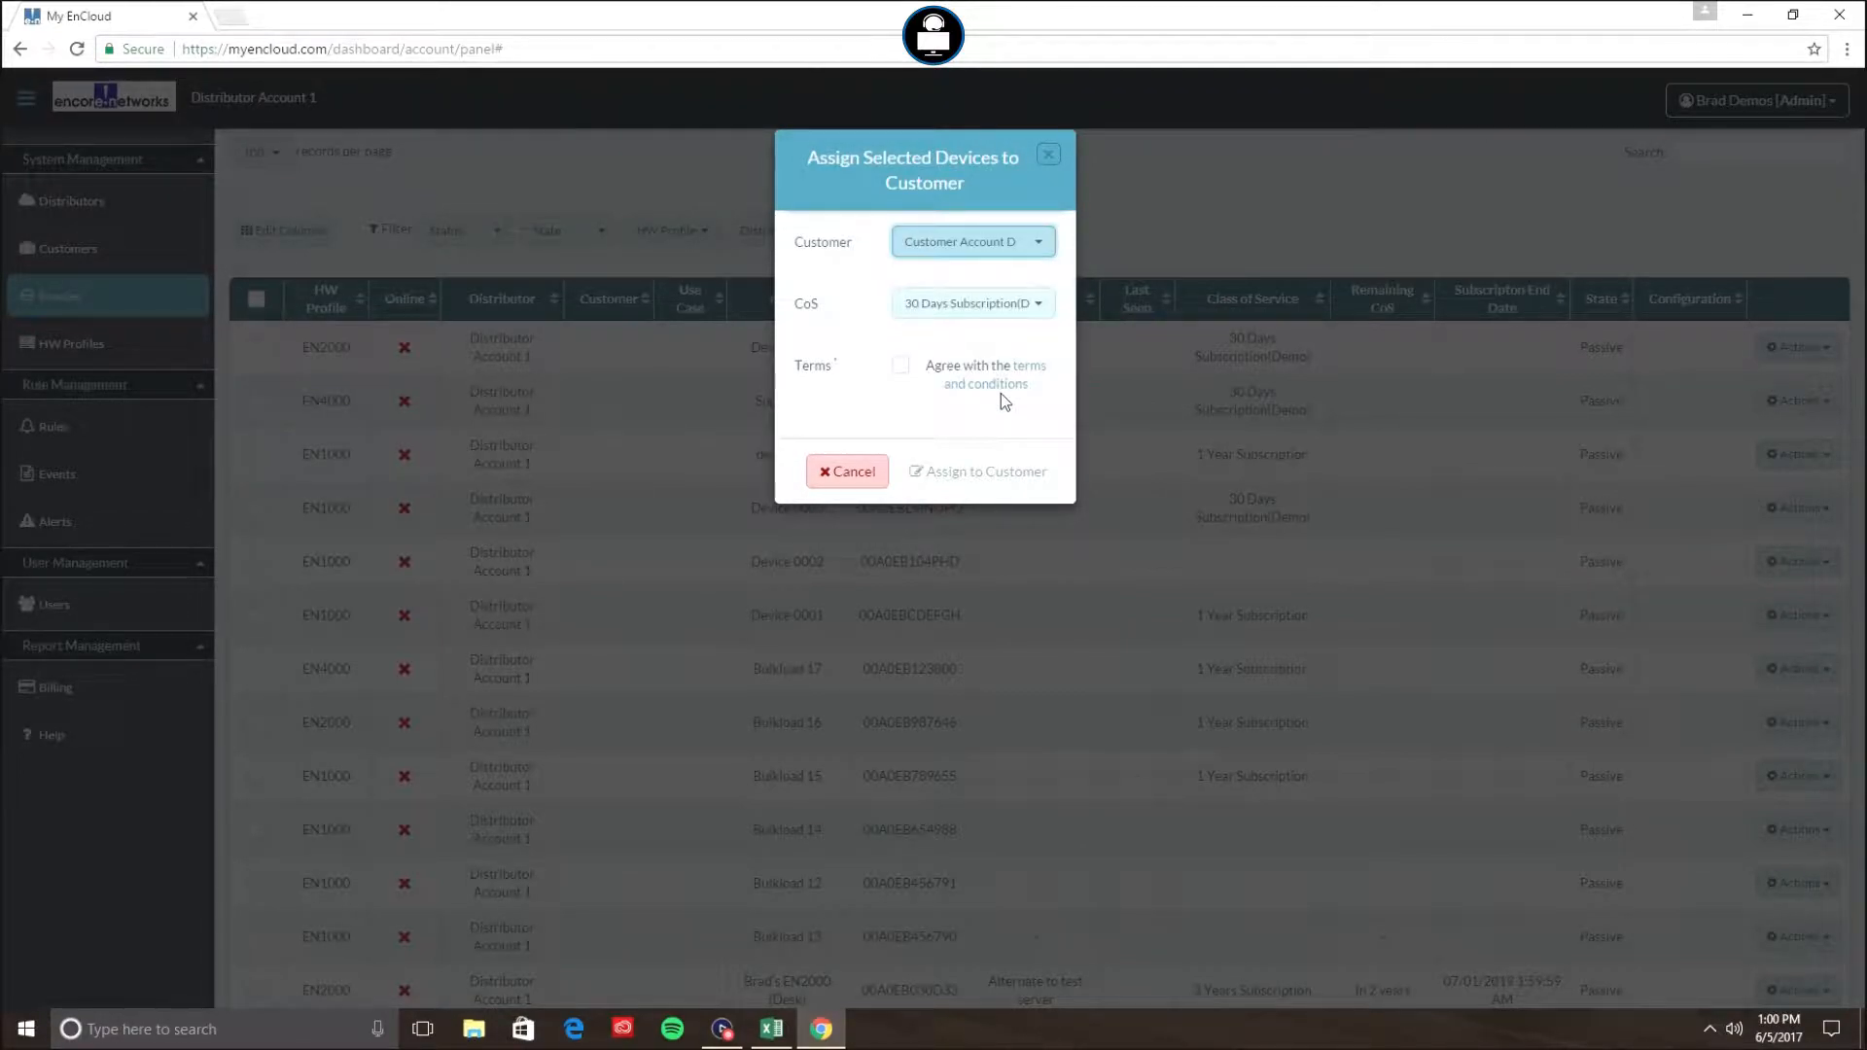
# - Set the class of service to 30 Days Subscription(Demo), agree to the terms and conditions, and complete the customer assignment
pyautogui.click(991, 309)
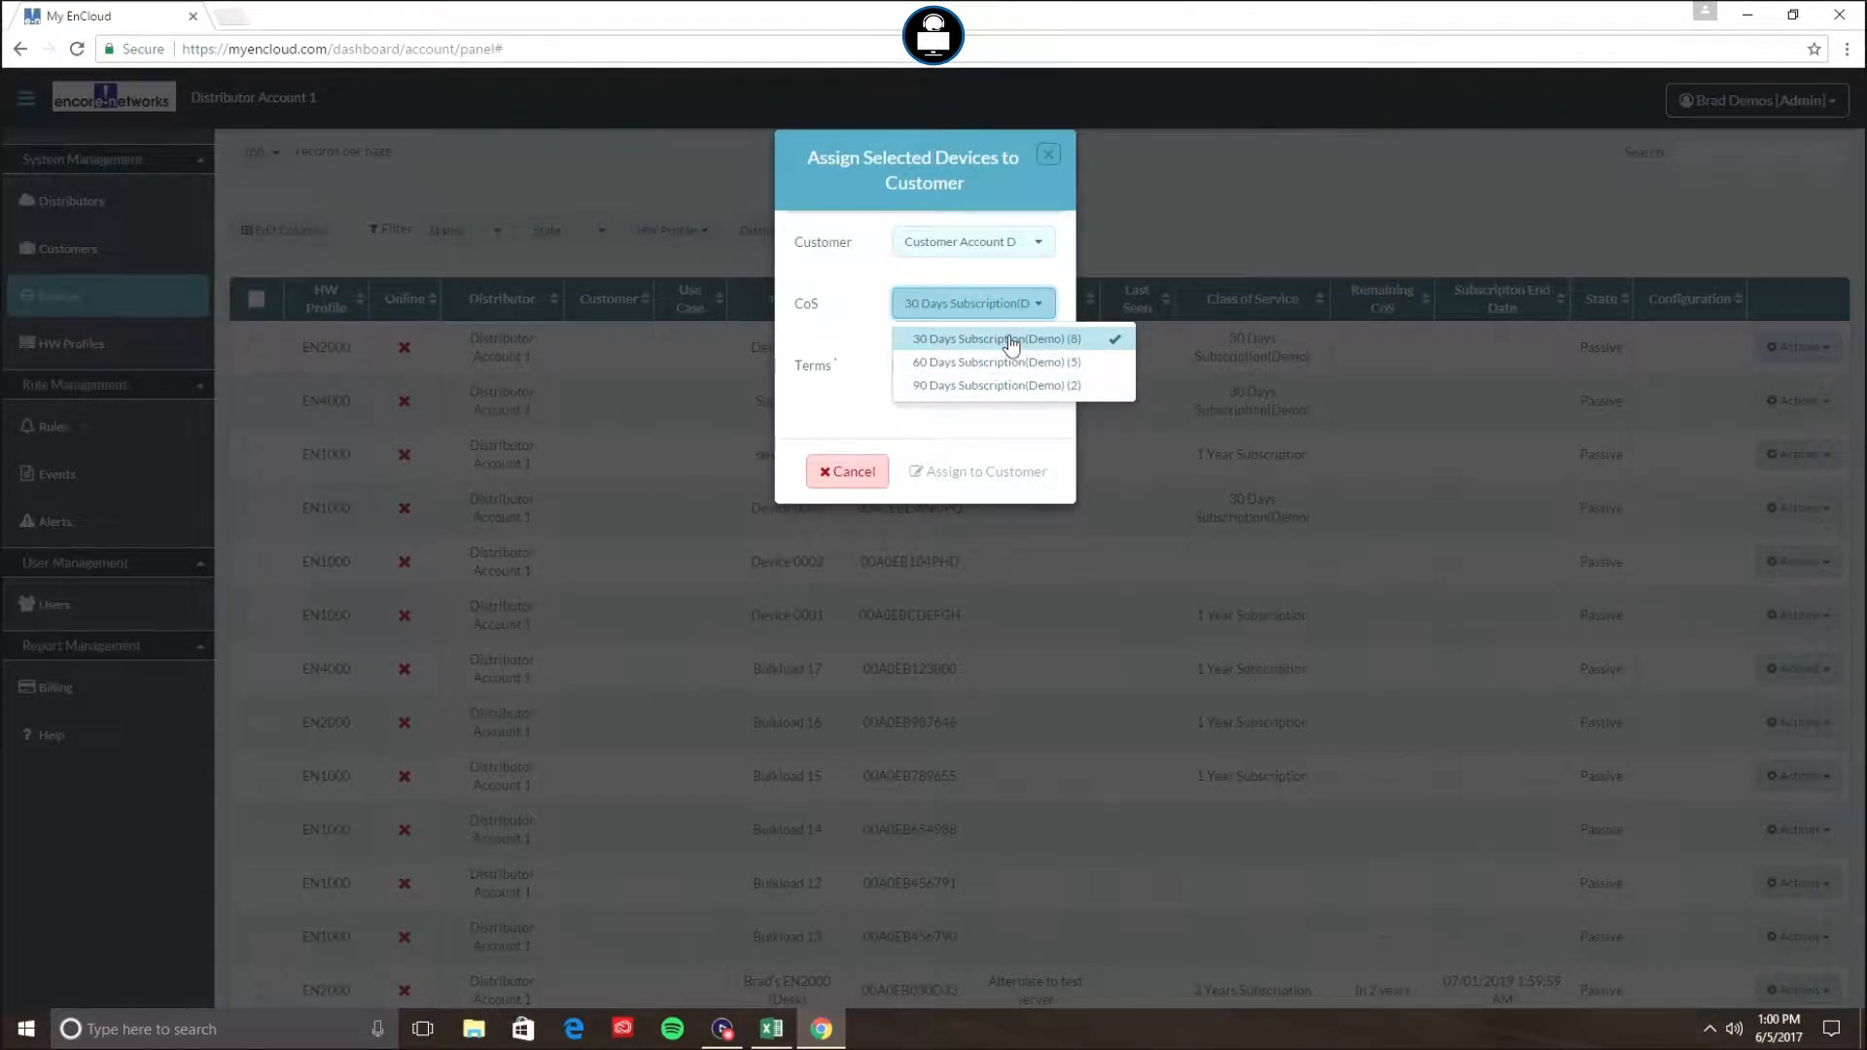
pyautogui.click(1012, 340)
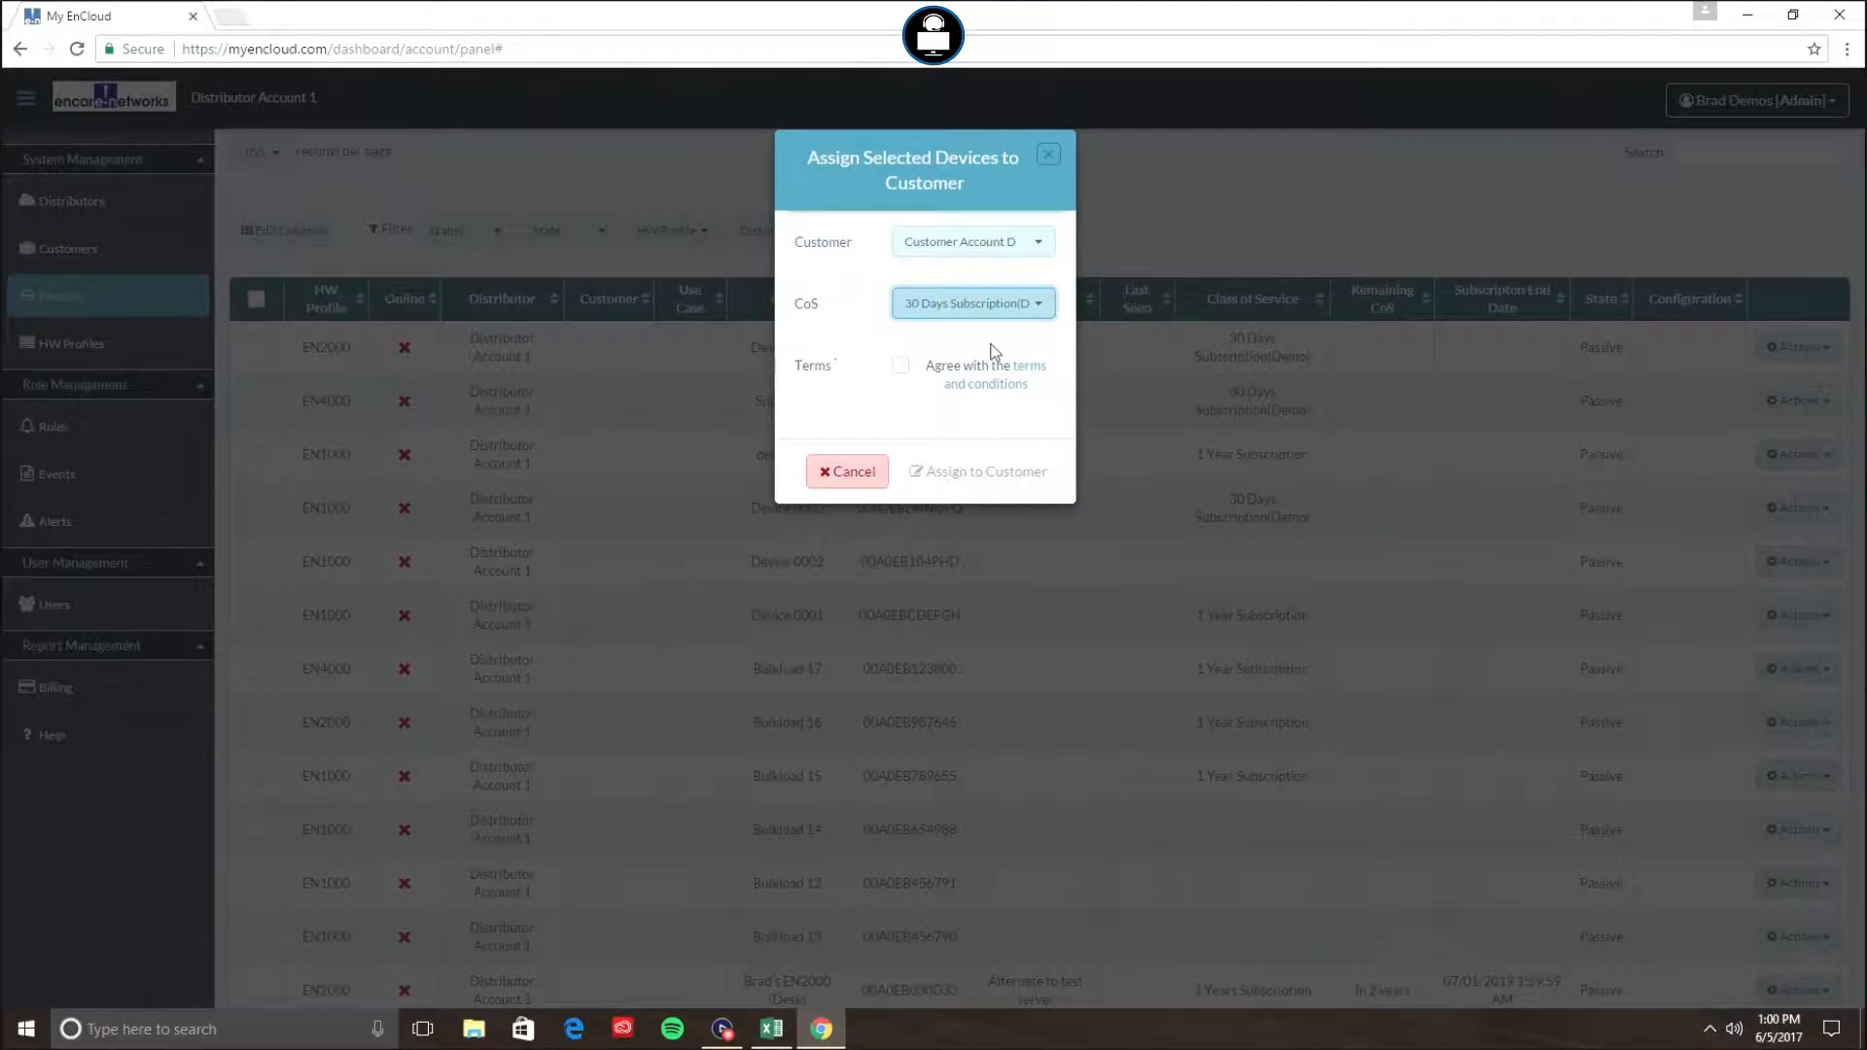
pyautogui.click(900, 368)
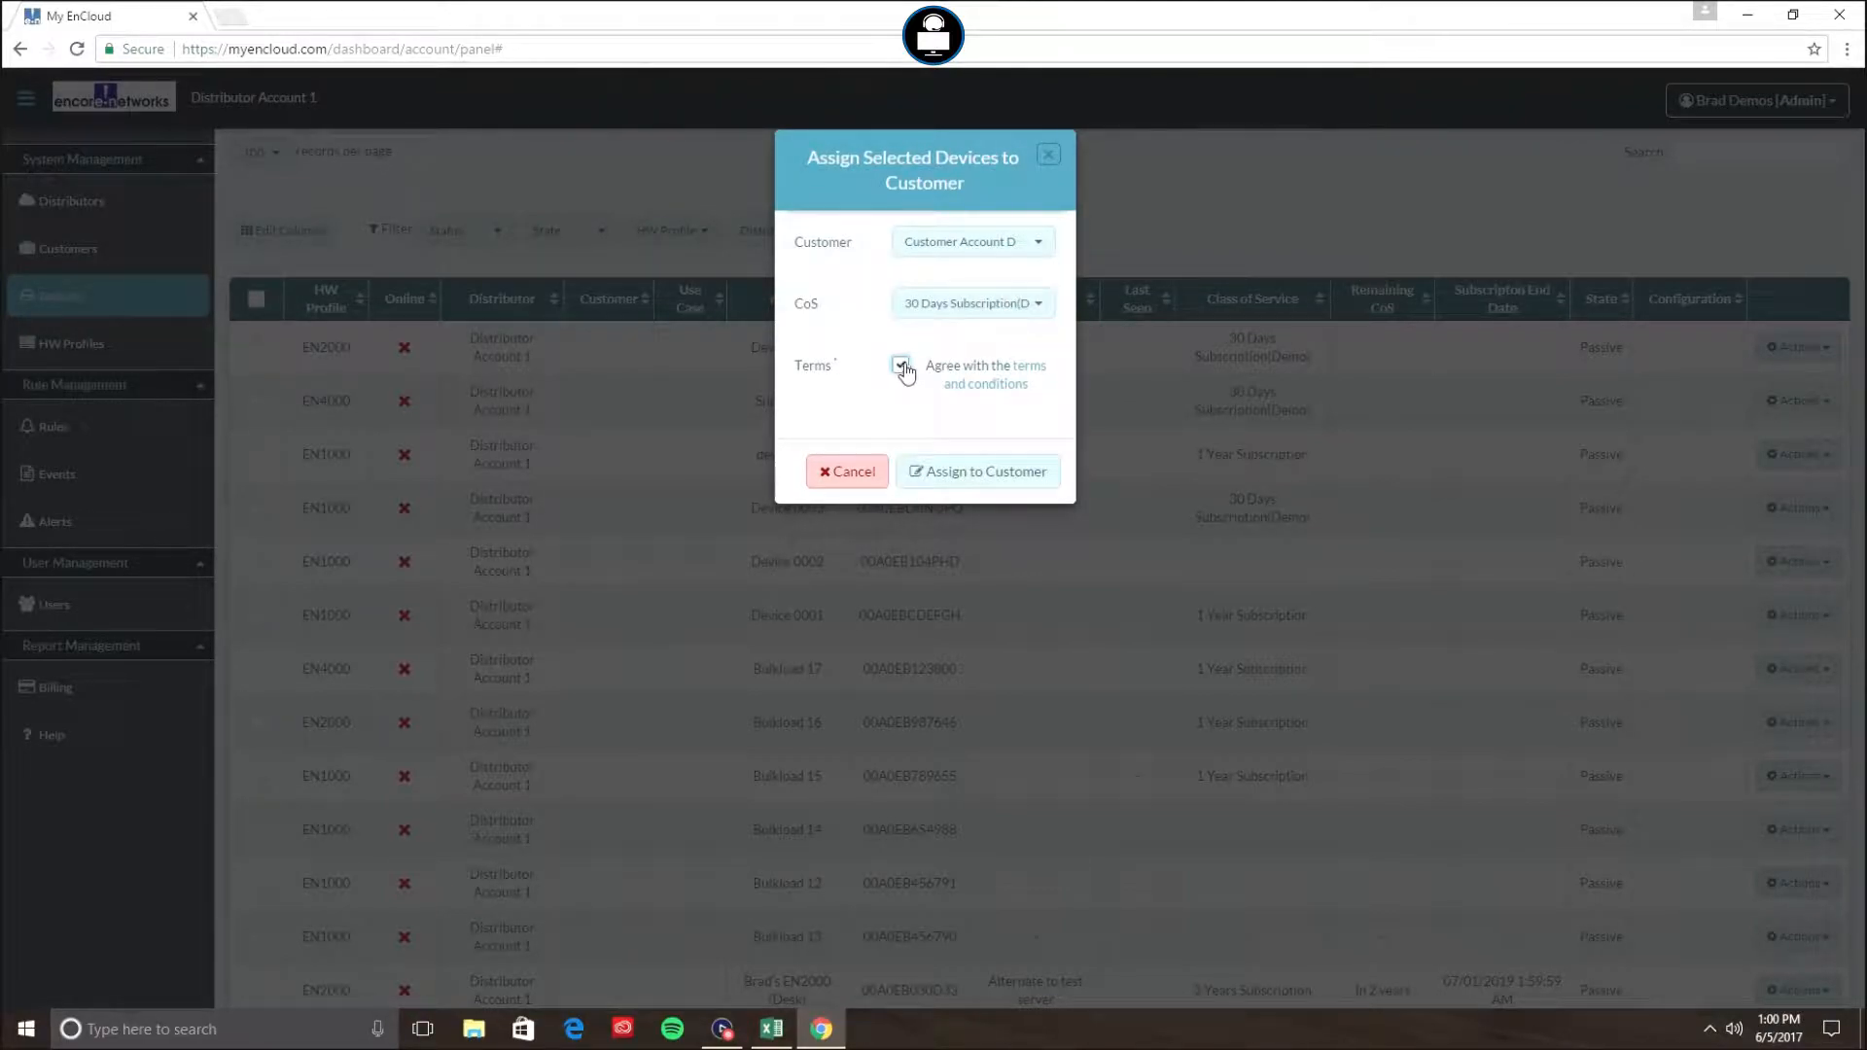
pyautogui.click(985, 477)
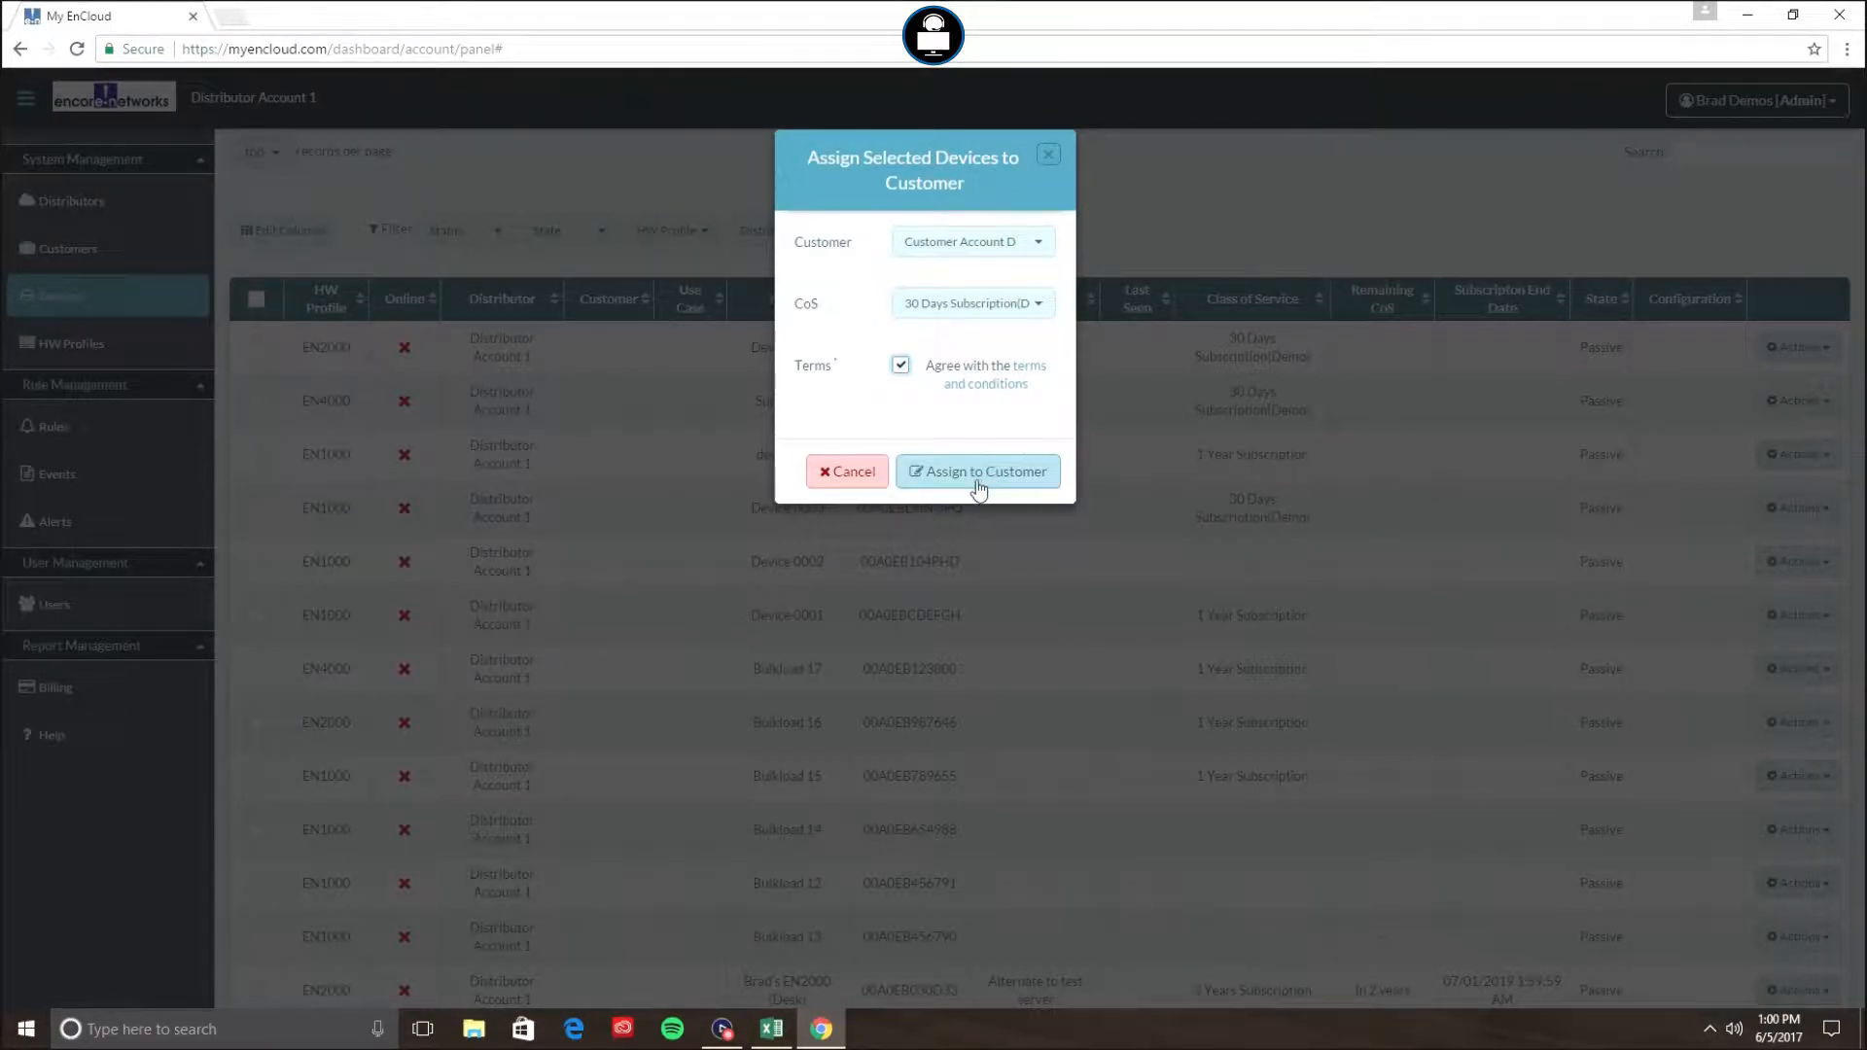
pyautogui.click(999, 482)
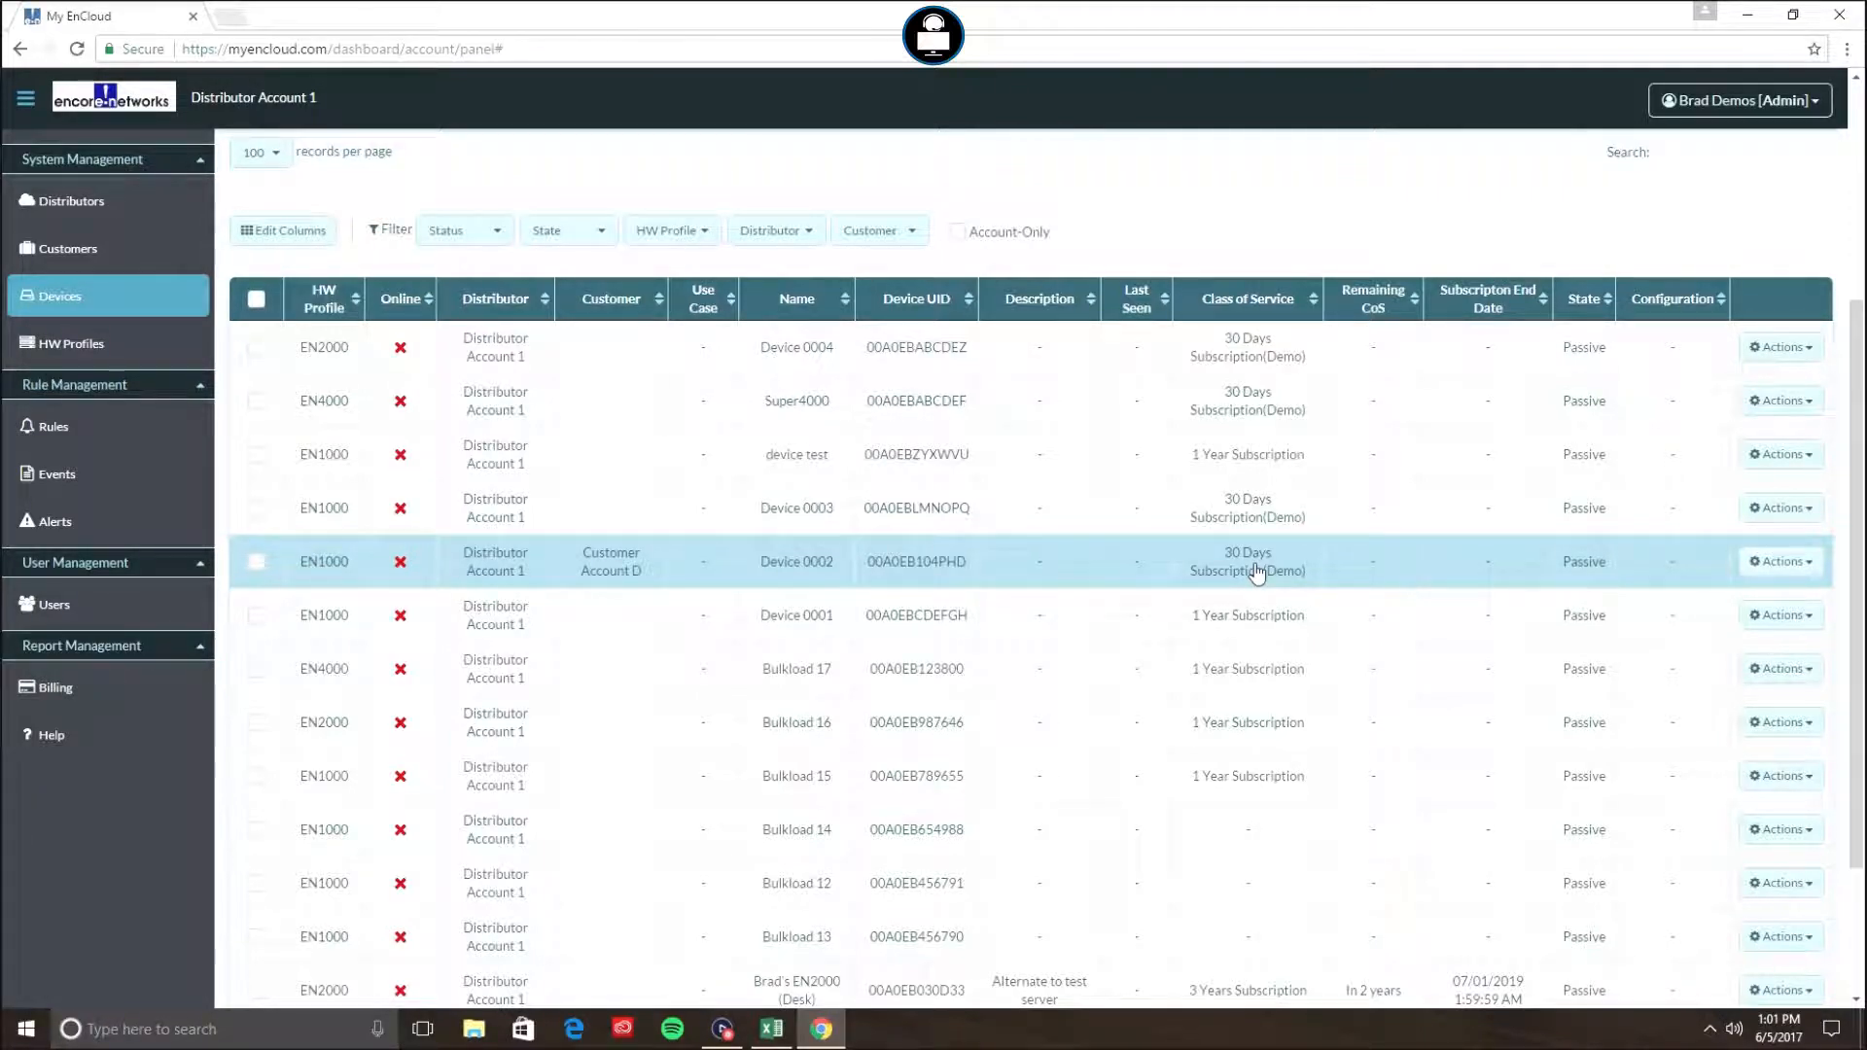
# - Look through all actions available for Device 0002 in the distributor's device list
pyautogui.click(1760, 565)
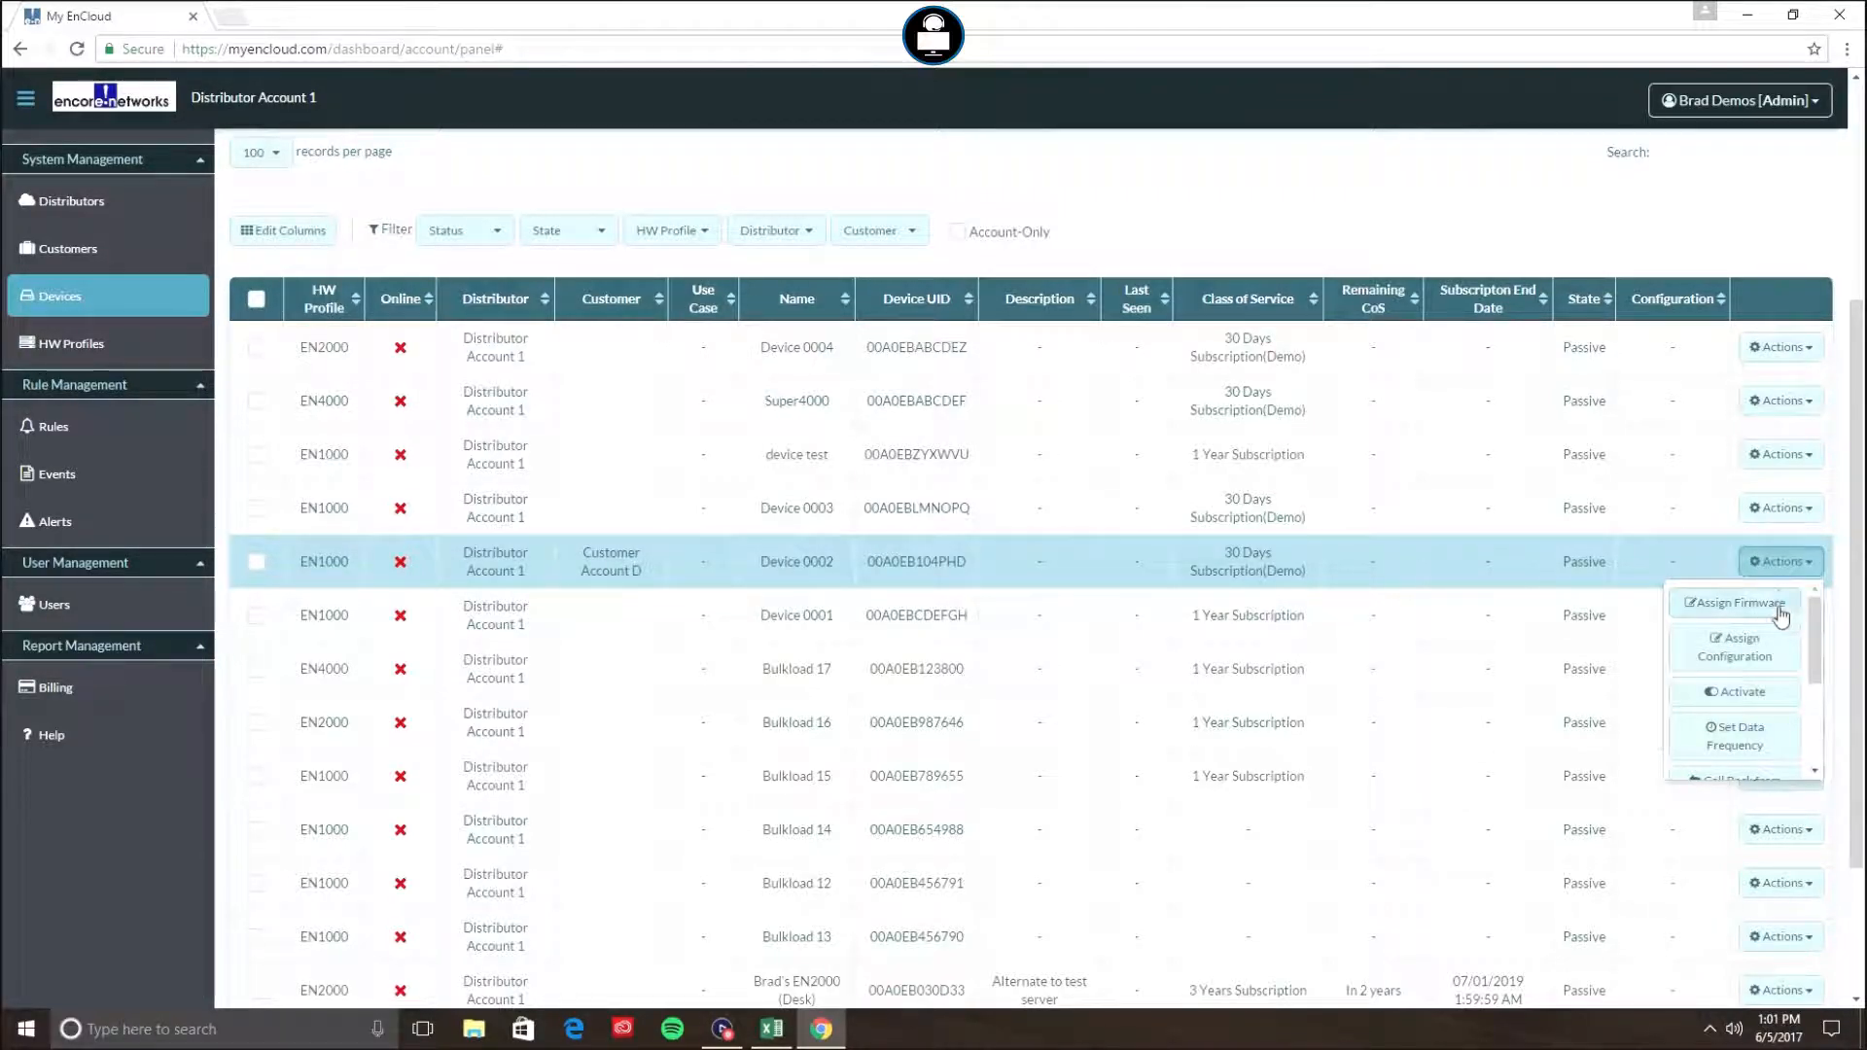
pyautogui.scroll(-1, 1790, 651)
pyautogui.scroll(-2, 1788, 652)
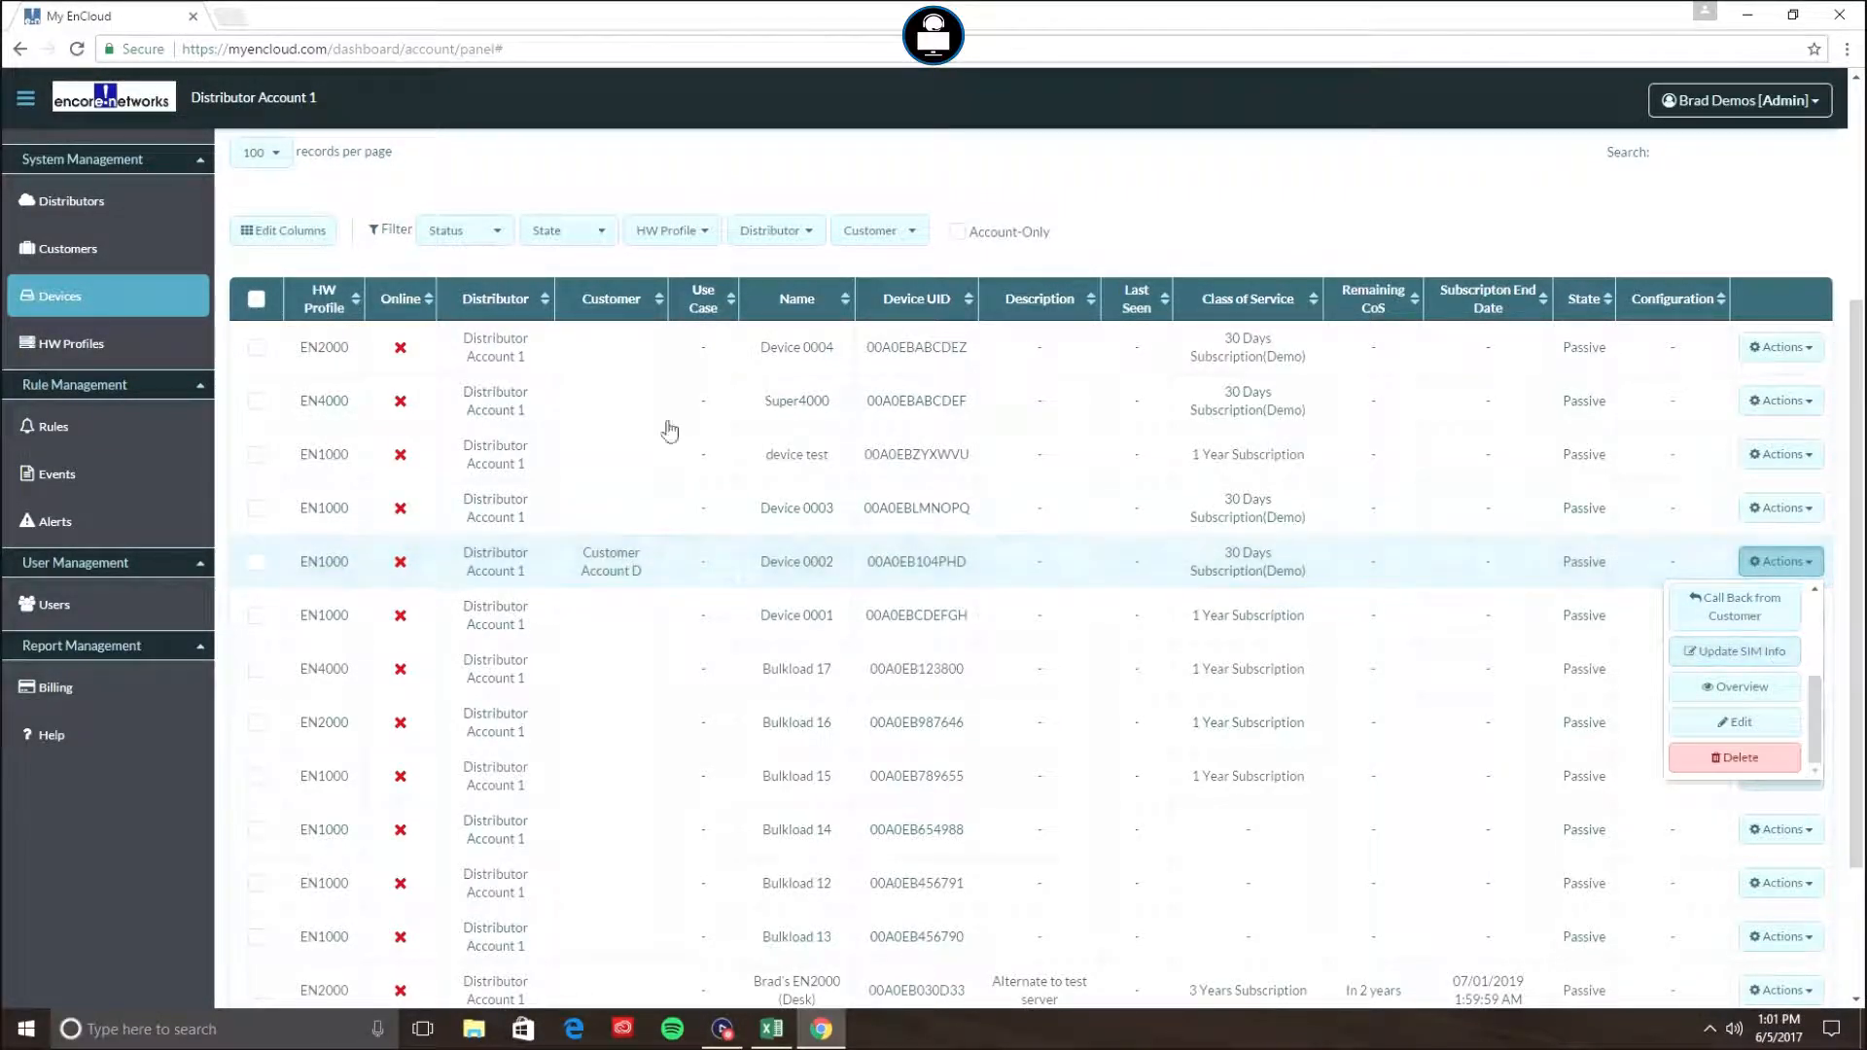
# - Enter Customer Account D from the customer list and view the Use Case 01 dashboard
pyautogui.click(119, 265)
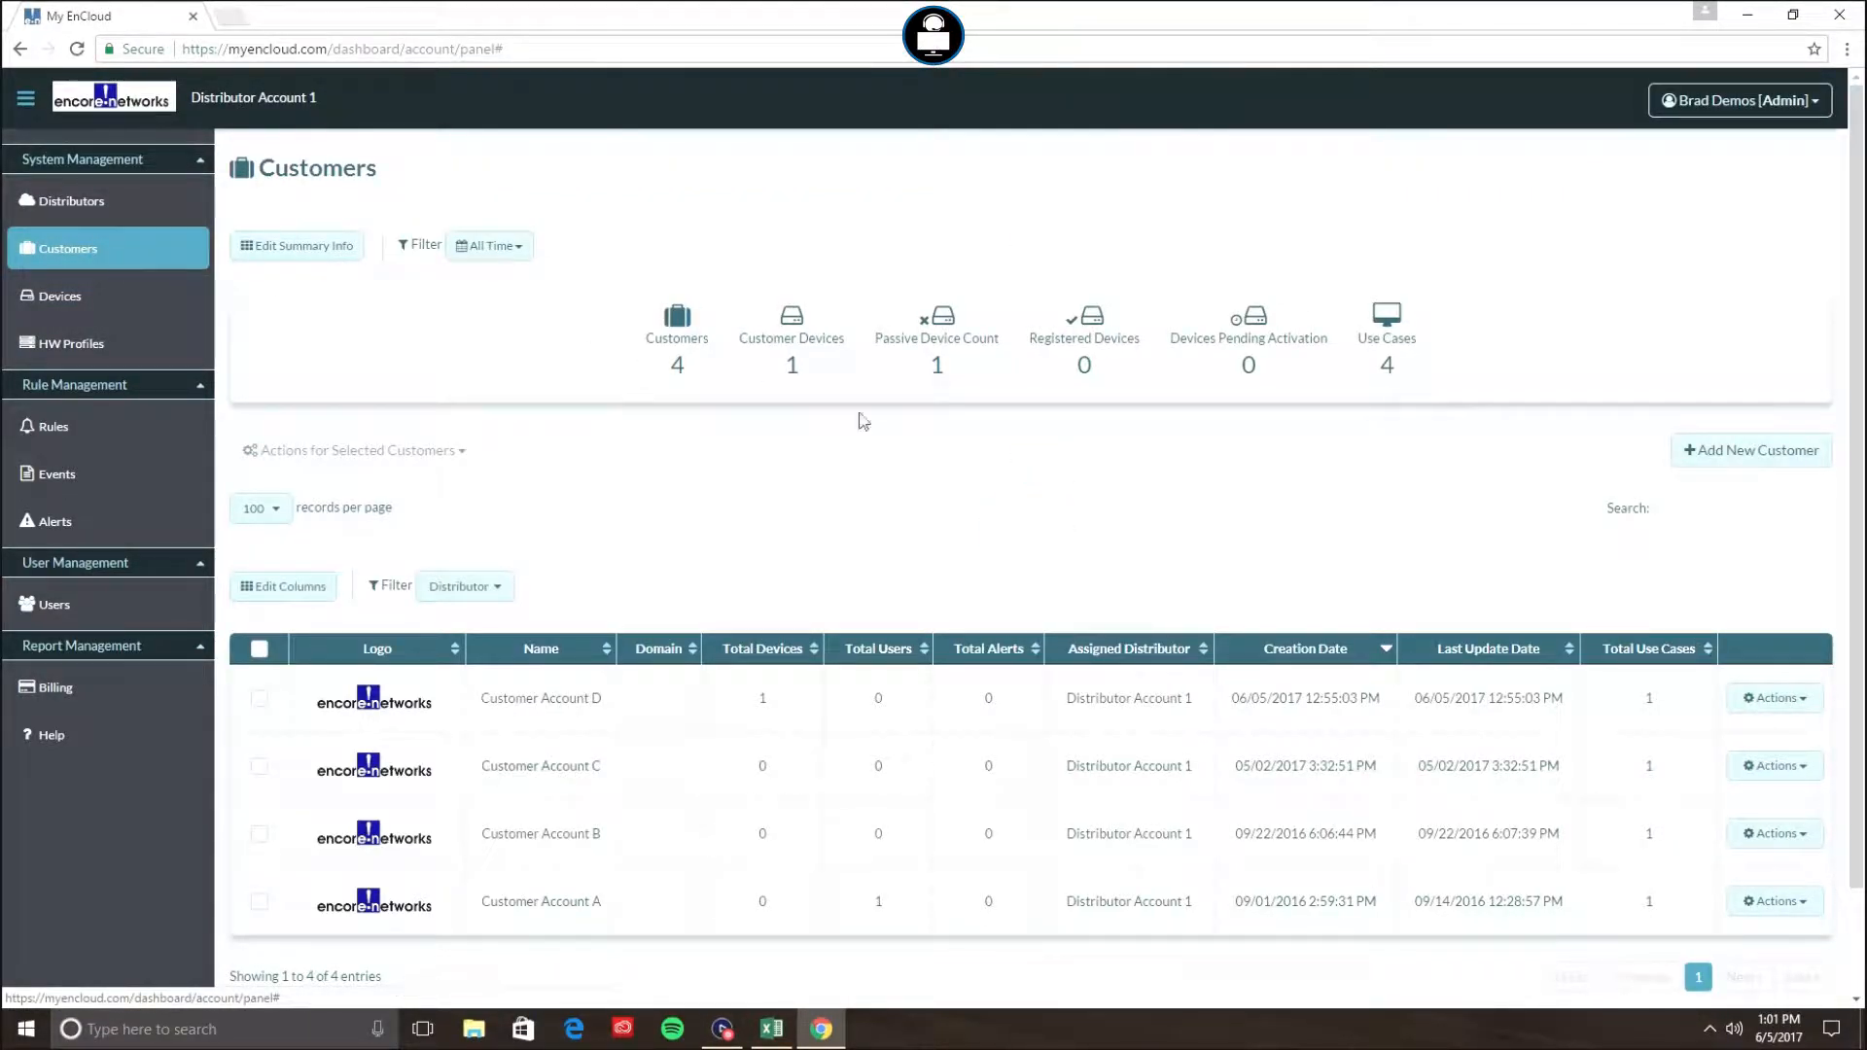
pyautogui.scroll(-1, 1087, 545)
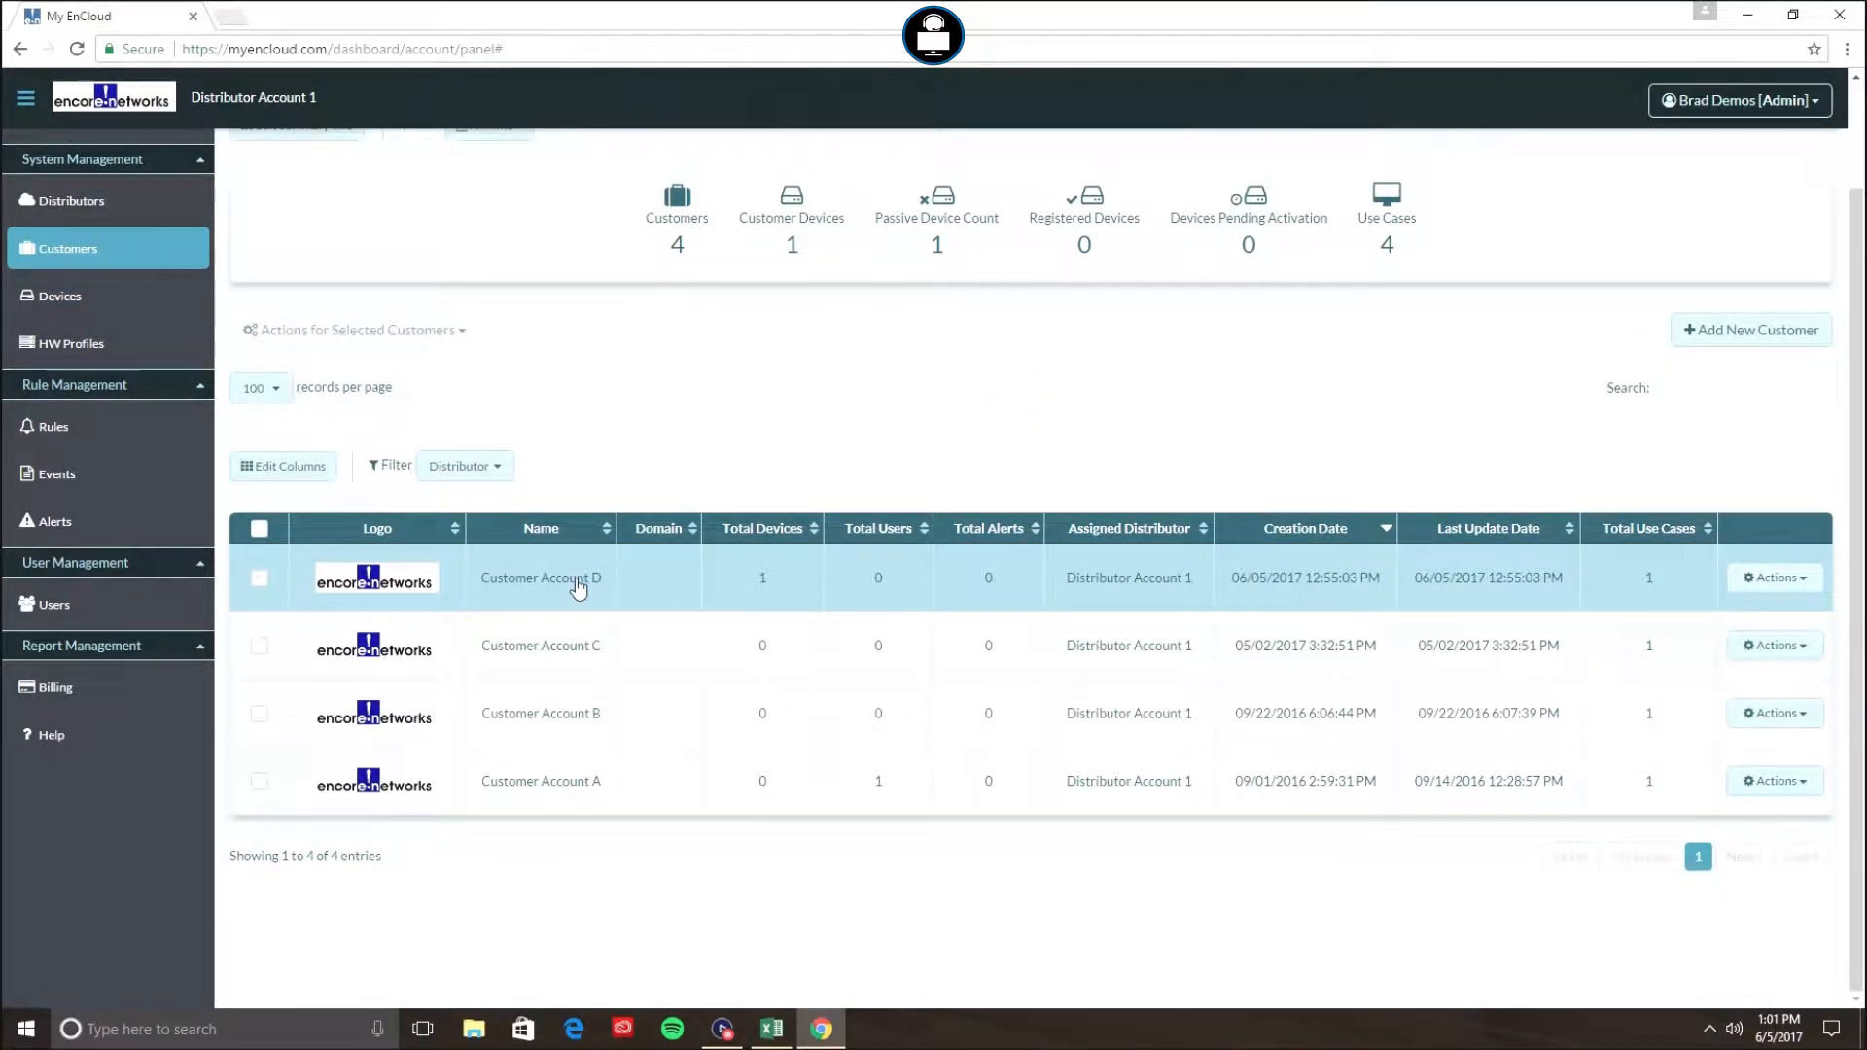
pyautogui.click(576, 577)
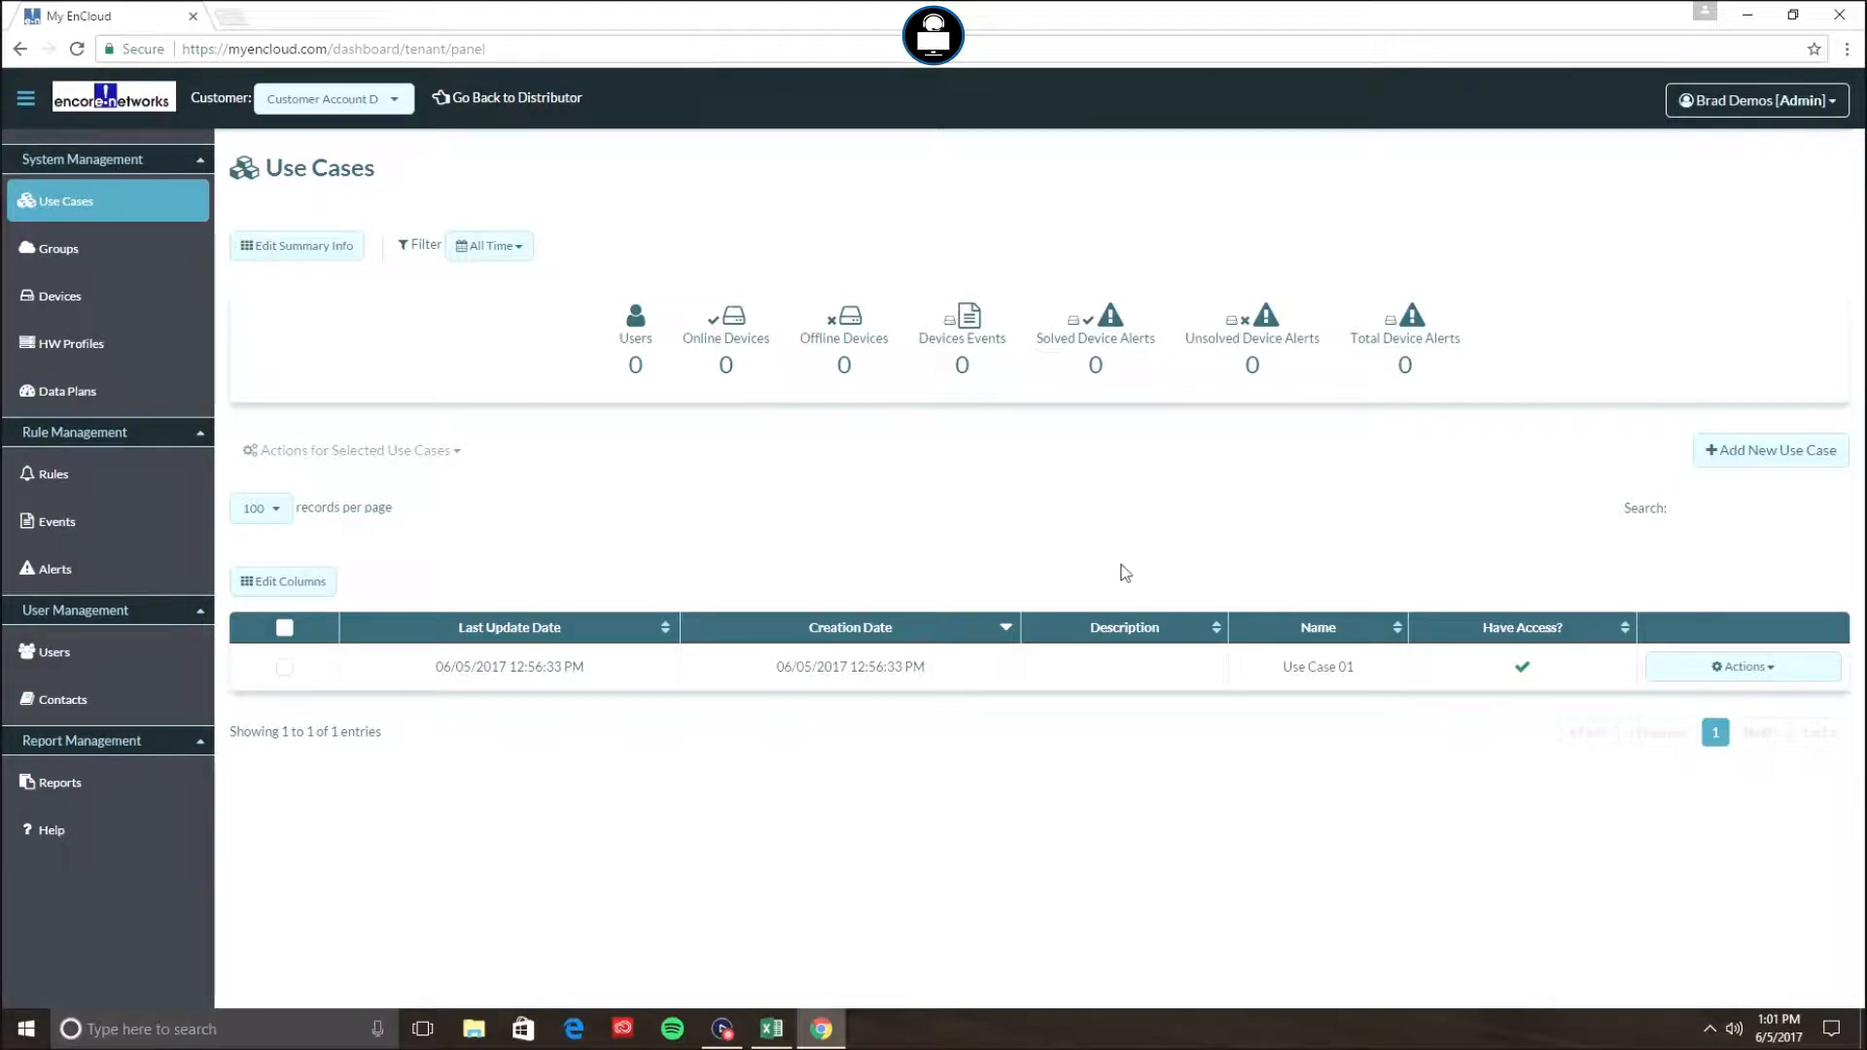
pyautogui.click(793, 671)
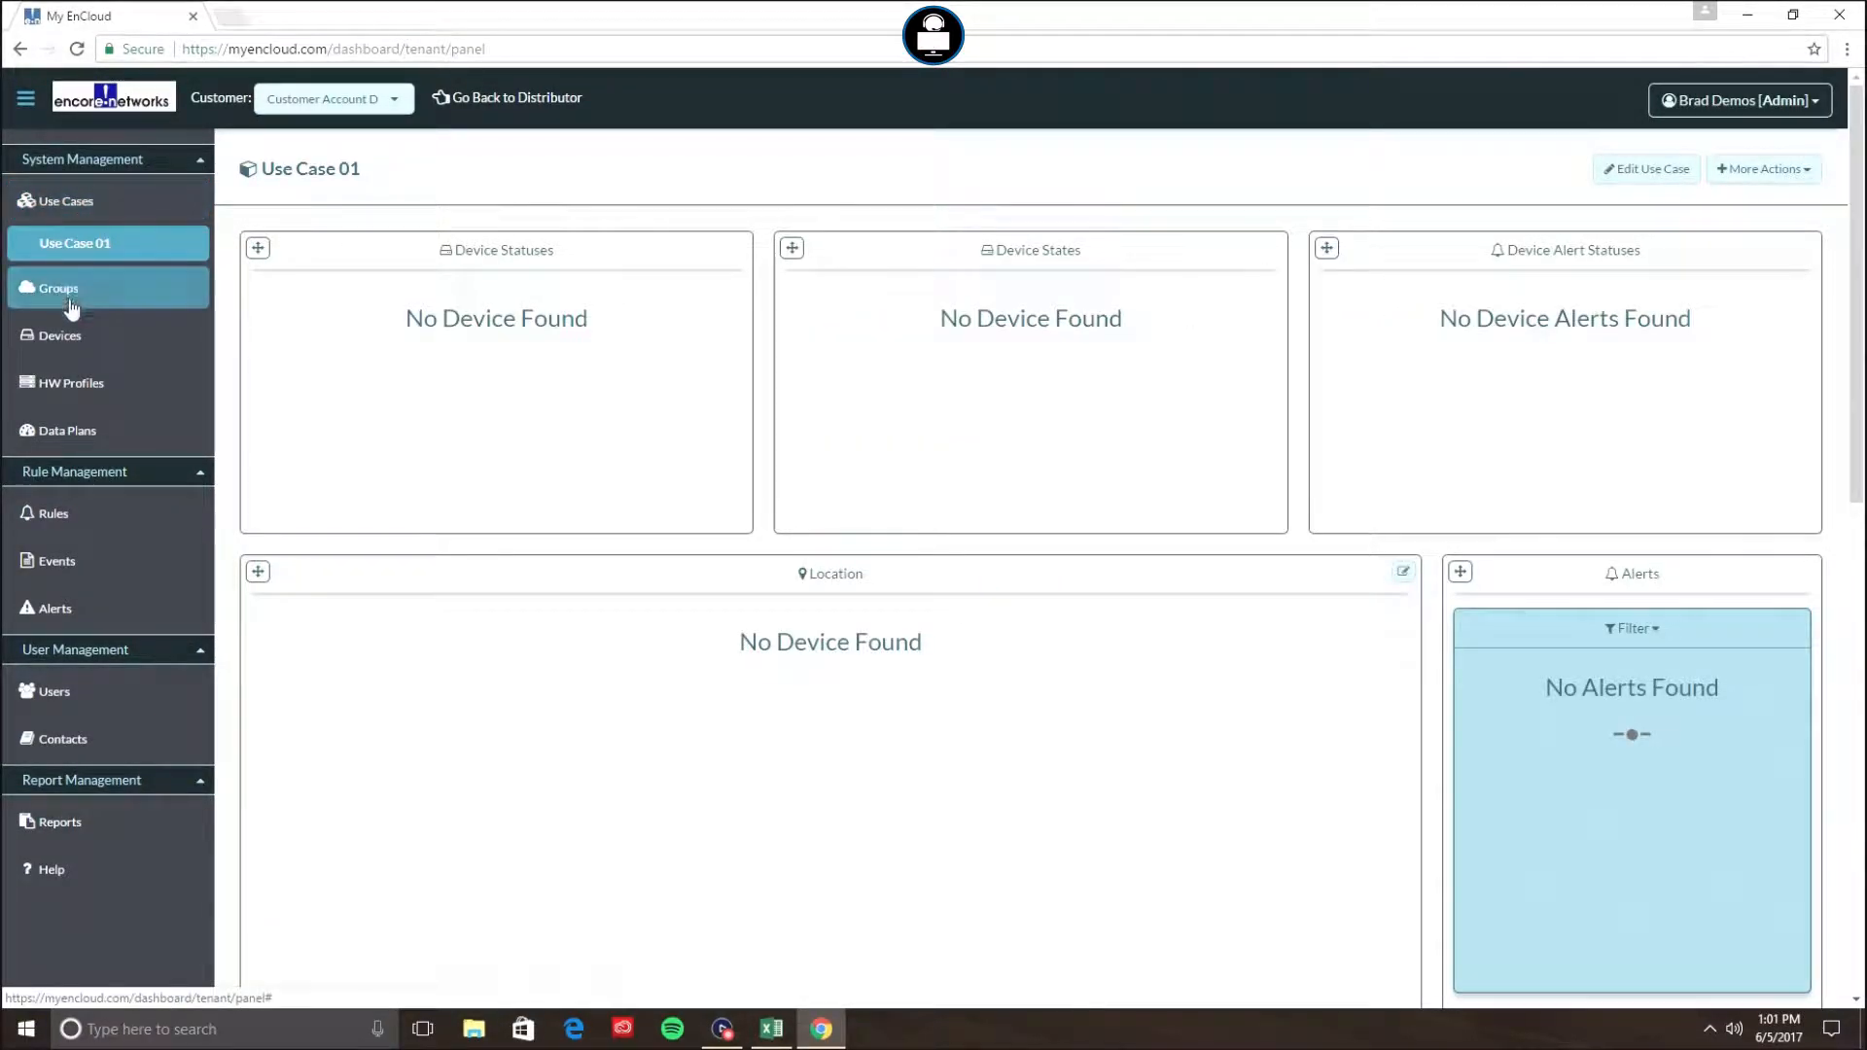
# - Assign Device 0002 to Use Case 01 from the customer's device list
pyautogui.click(68, 338)
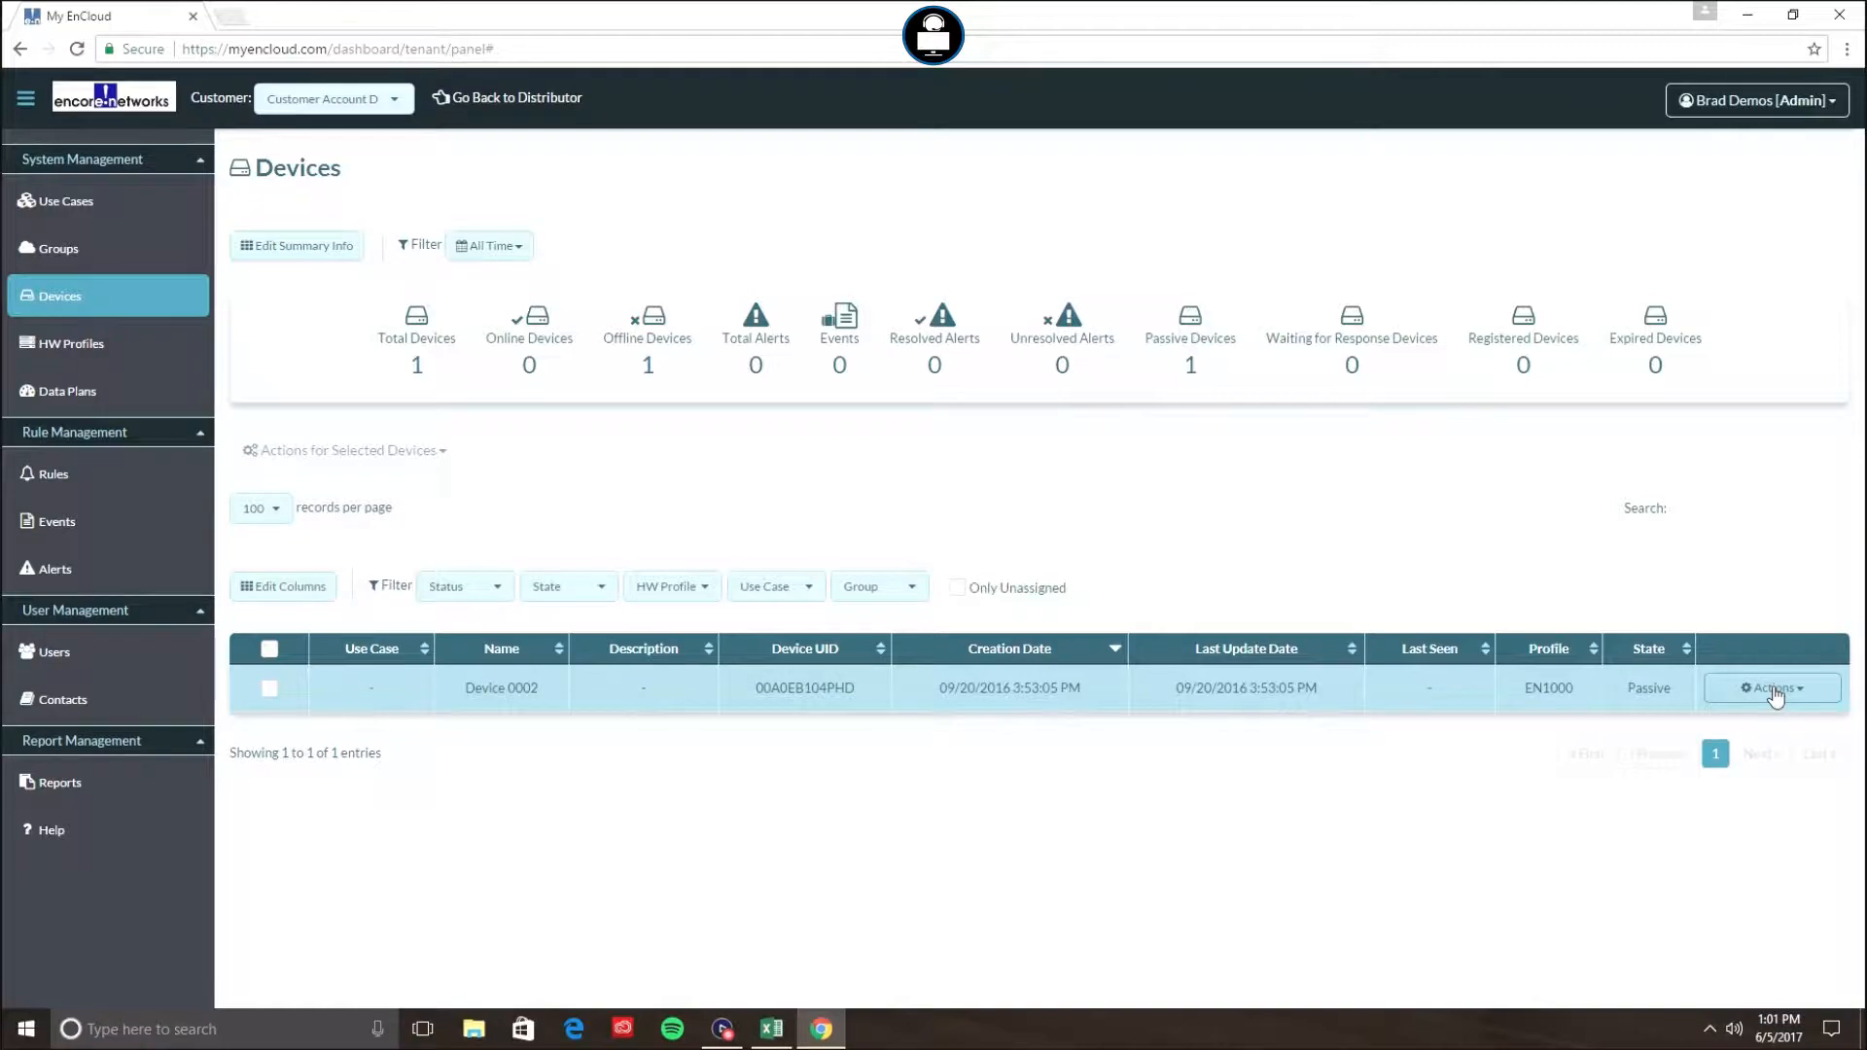
pyautogui.click(1776, 694)
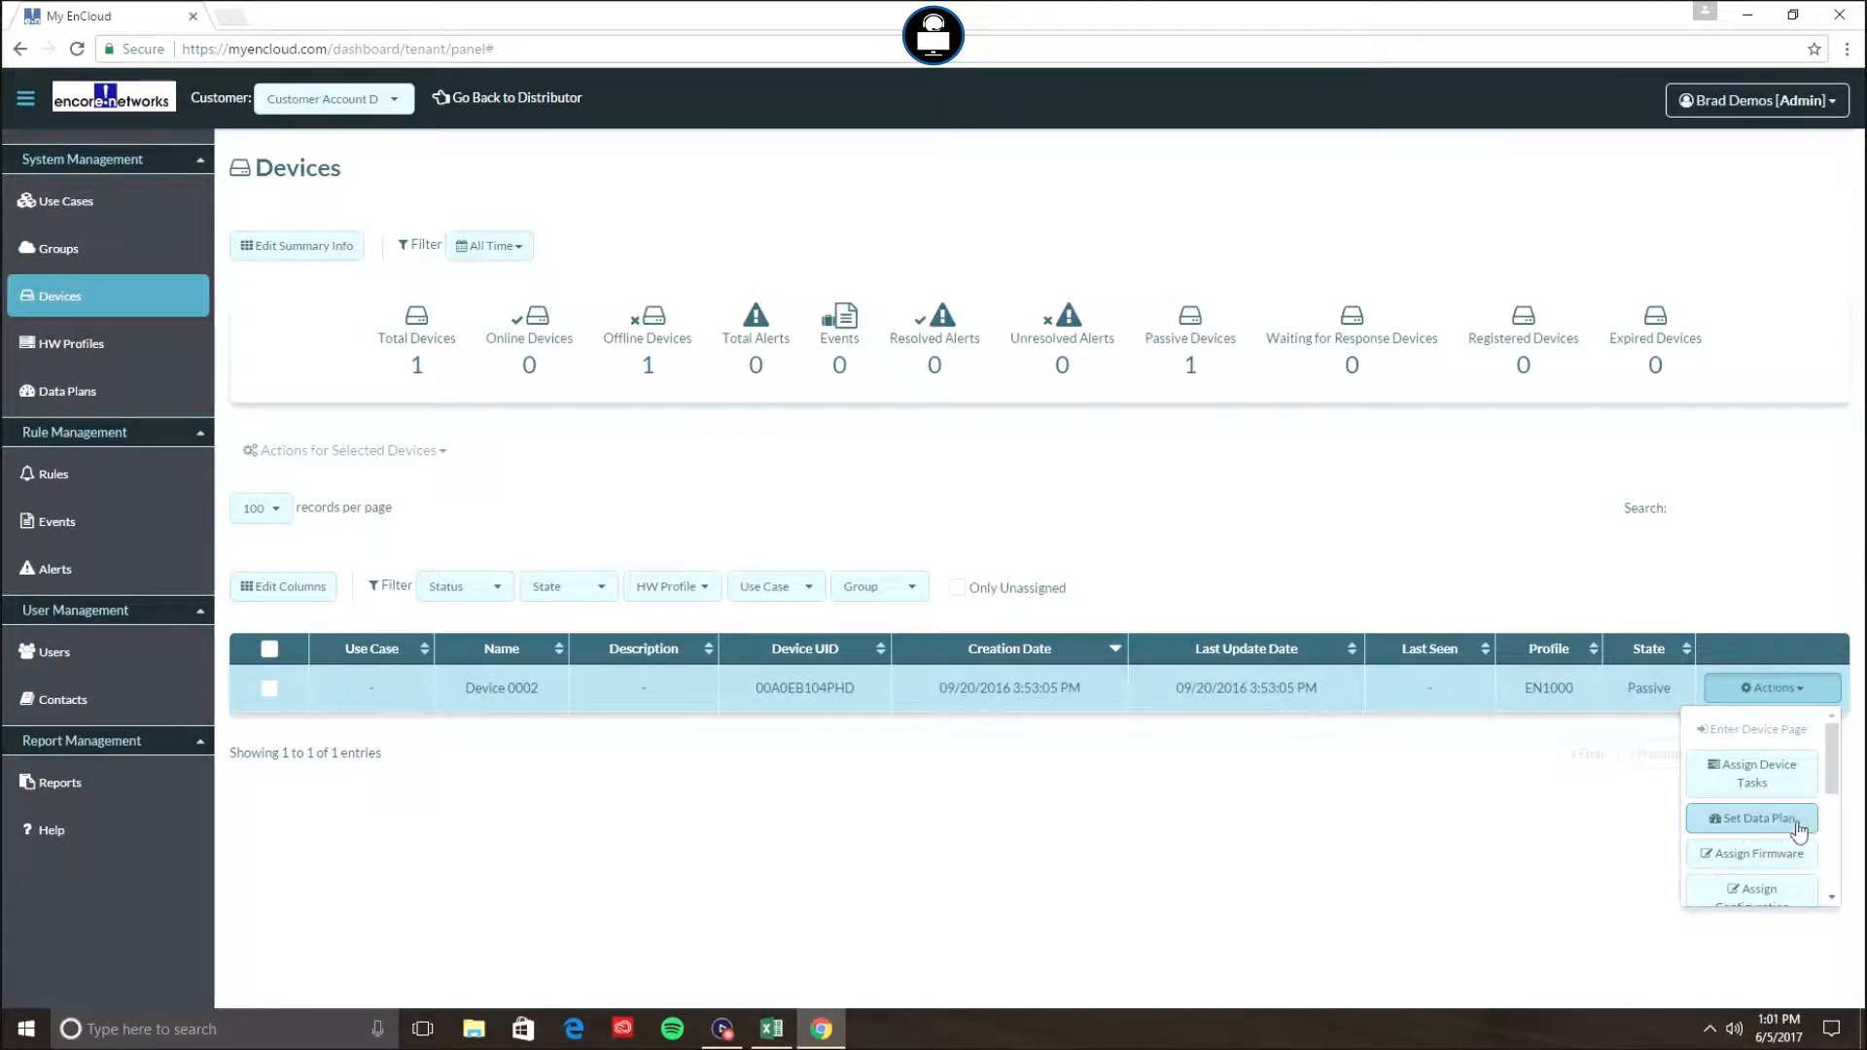
pyautogui.scroll(-4, 1798, 827)
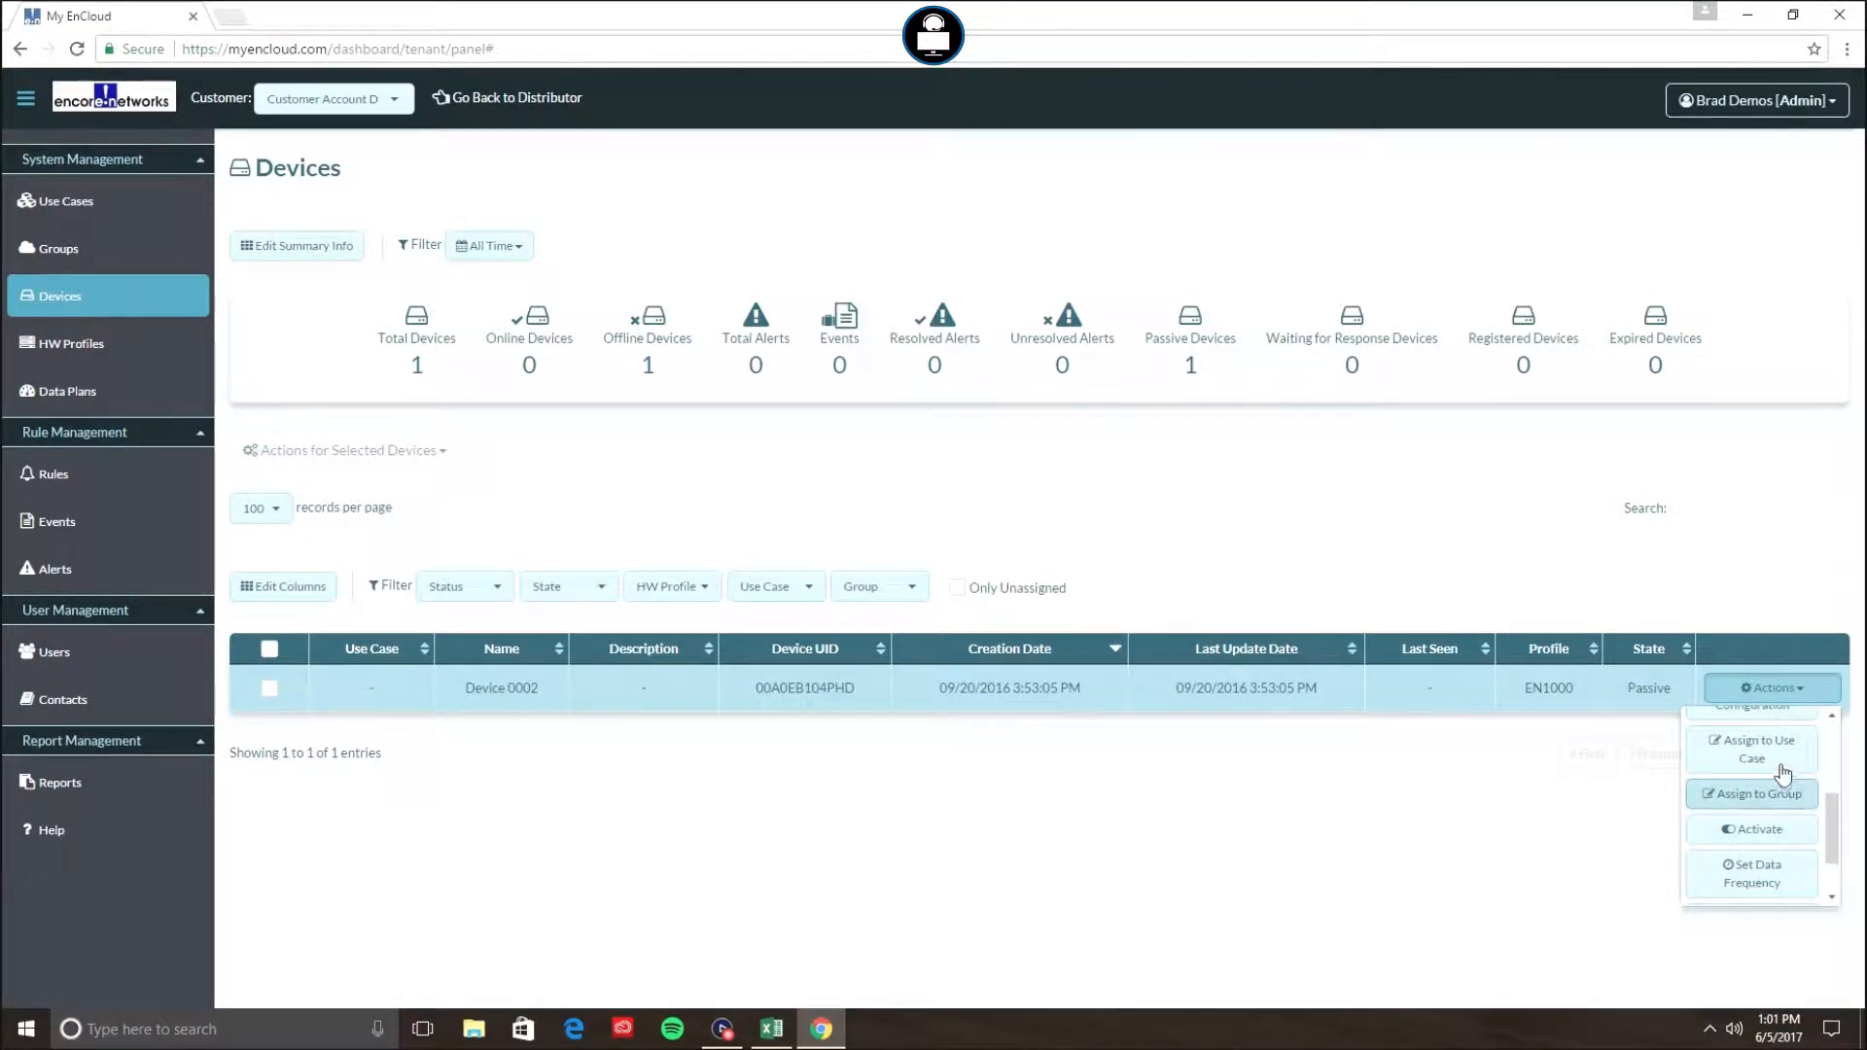
pyautogui.click(1776, 759)
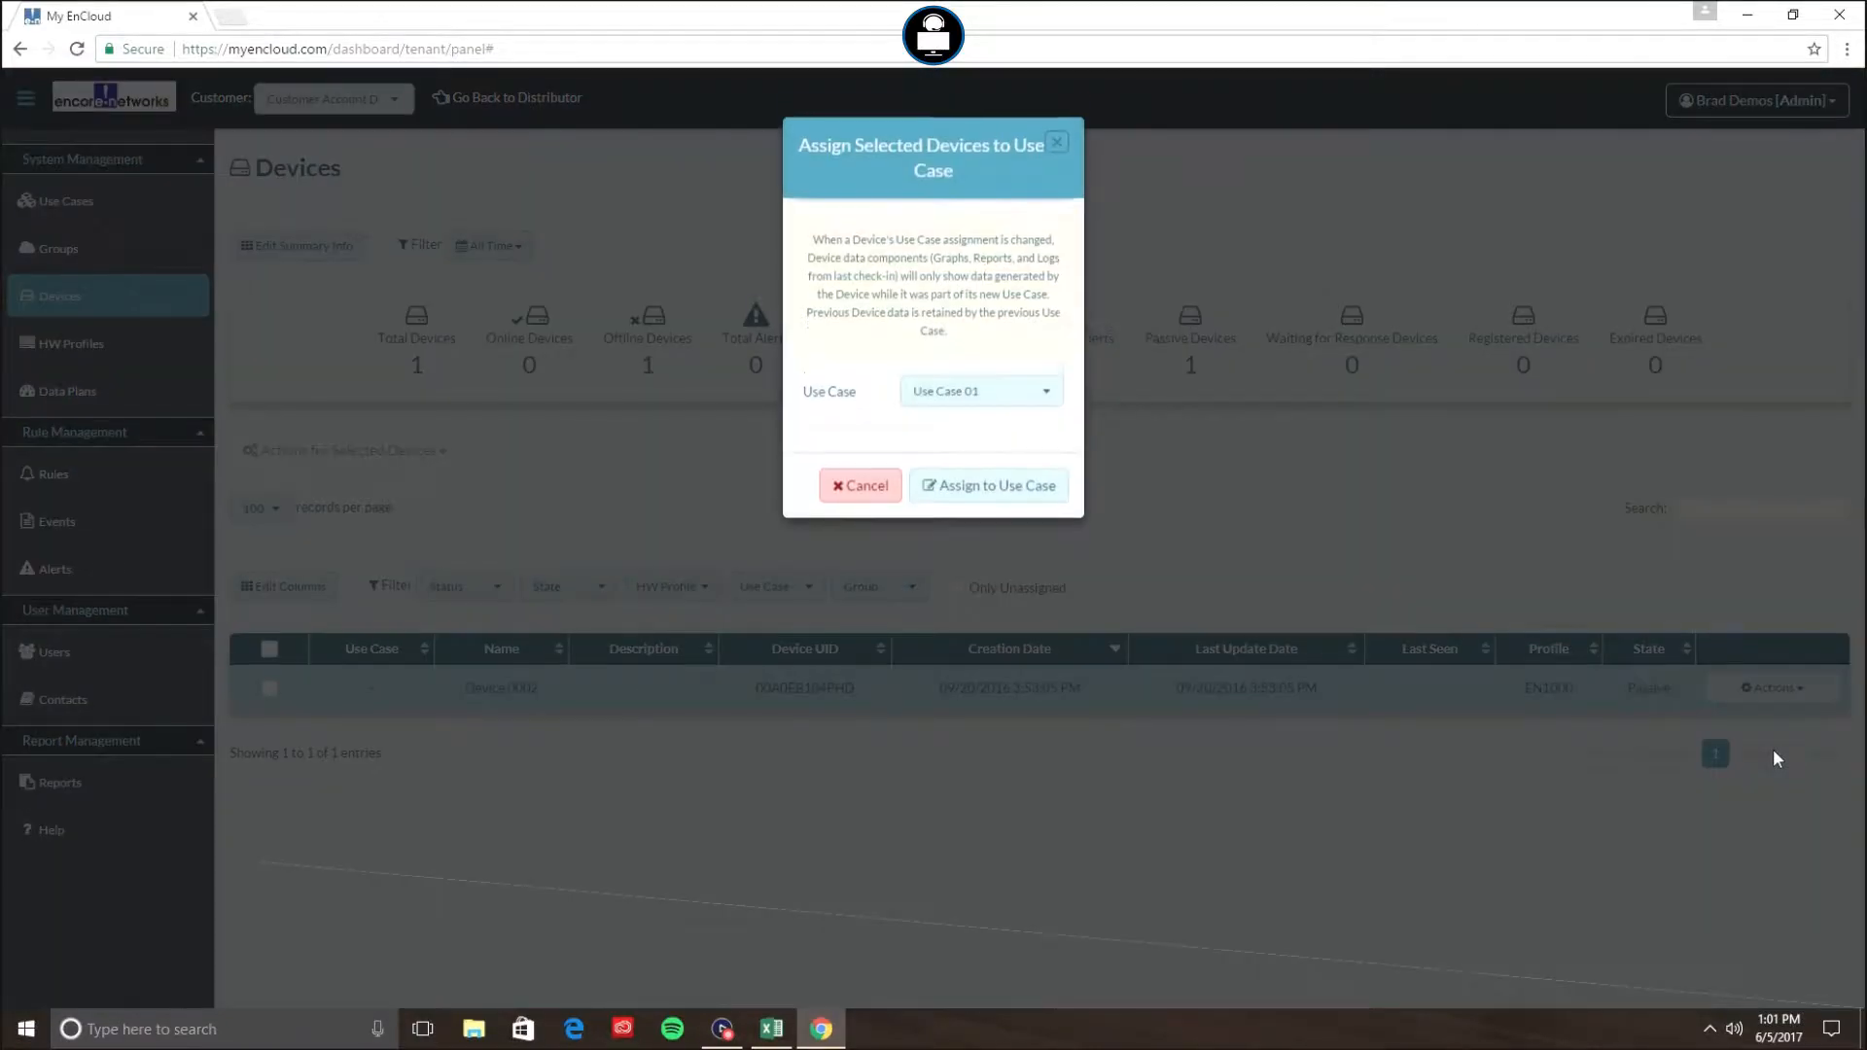
pyautogui.click(1036, 413)
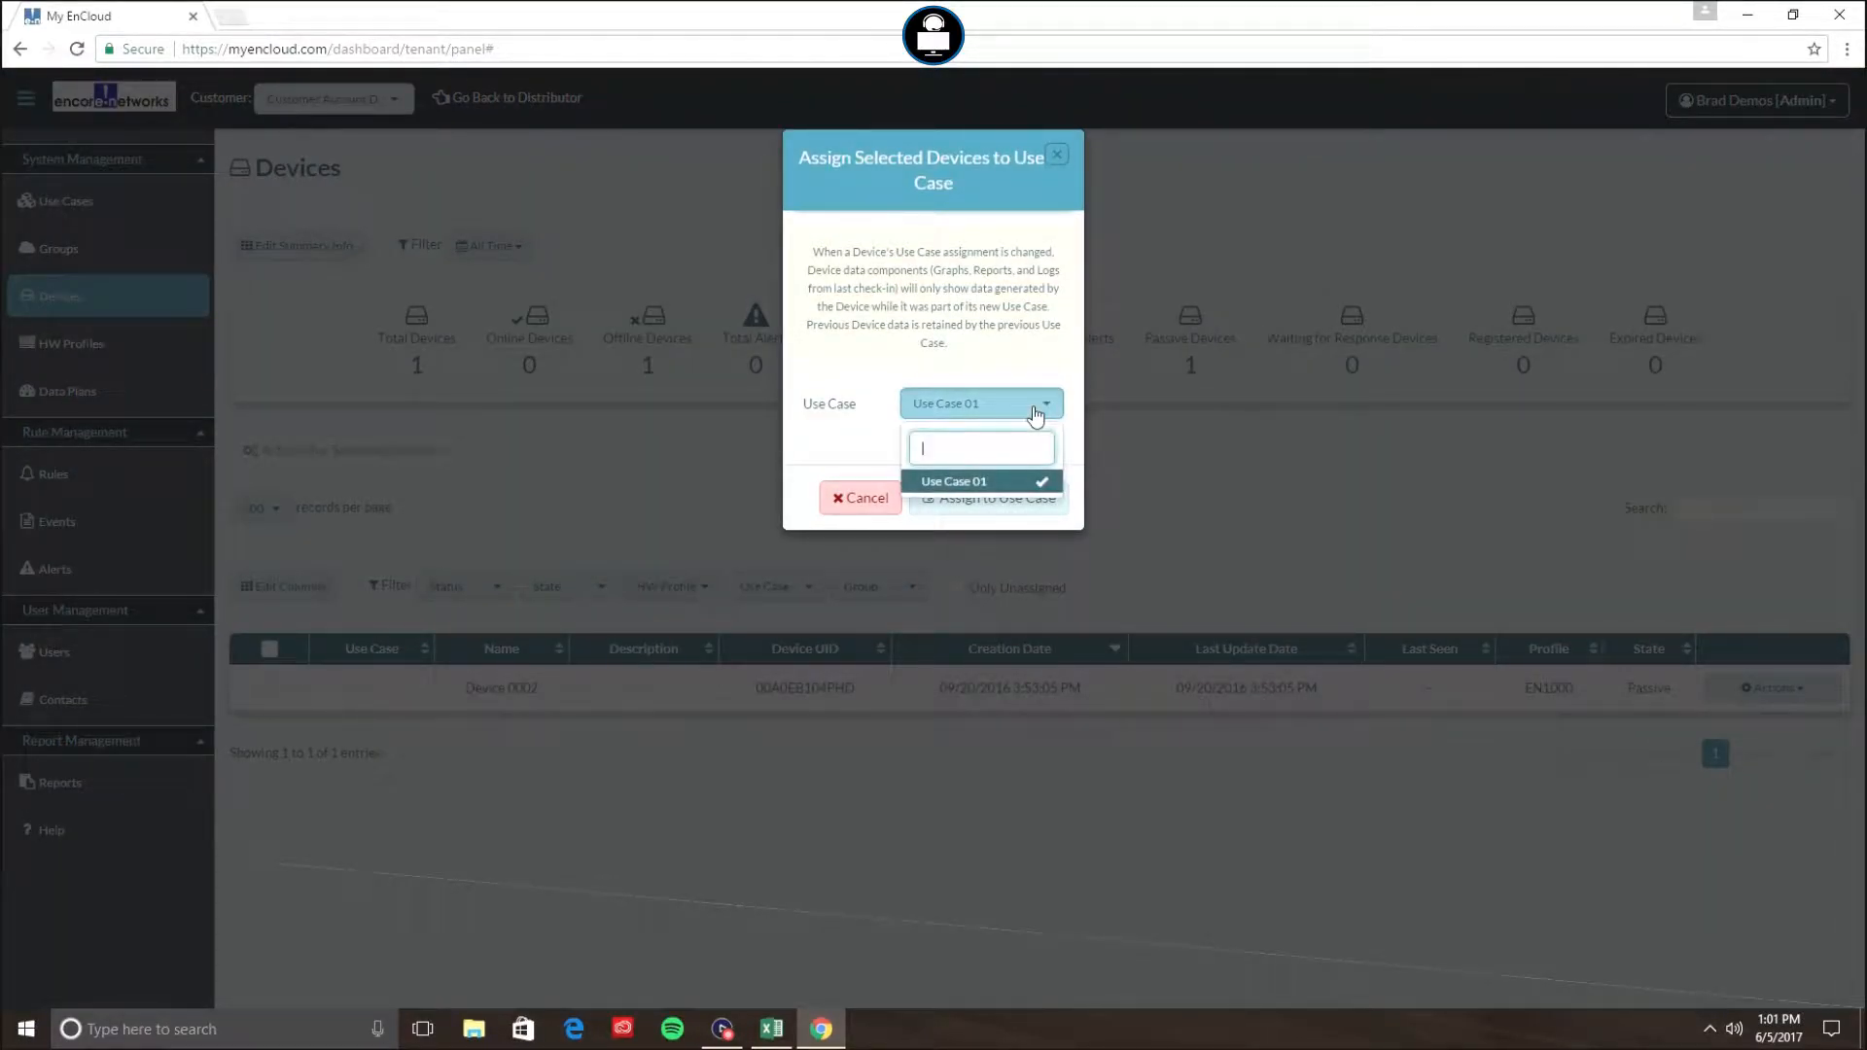
pyautogui.click(961, 483)
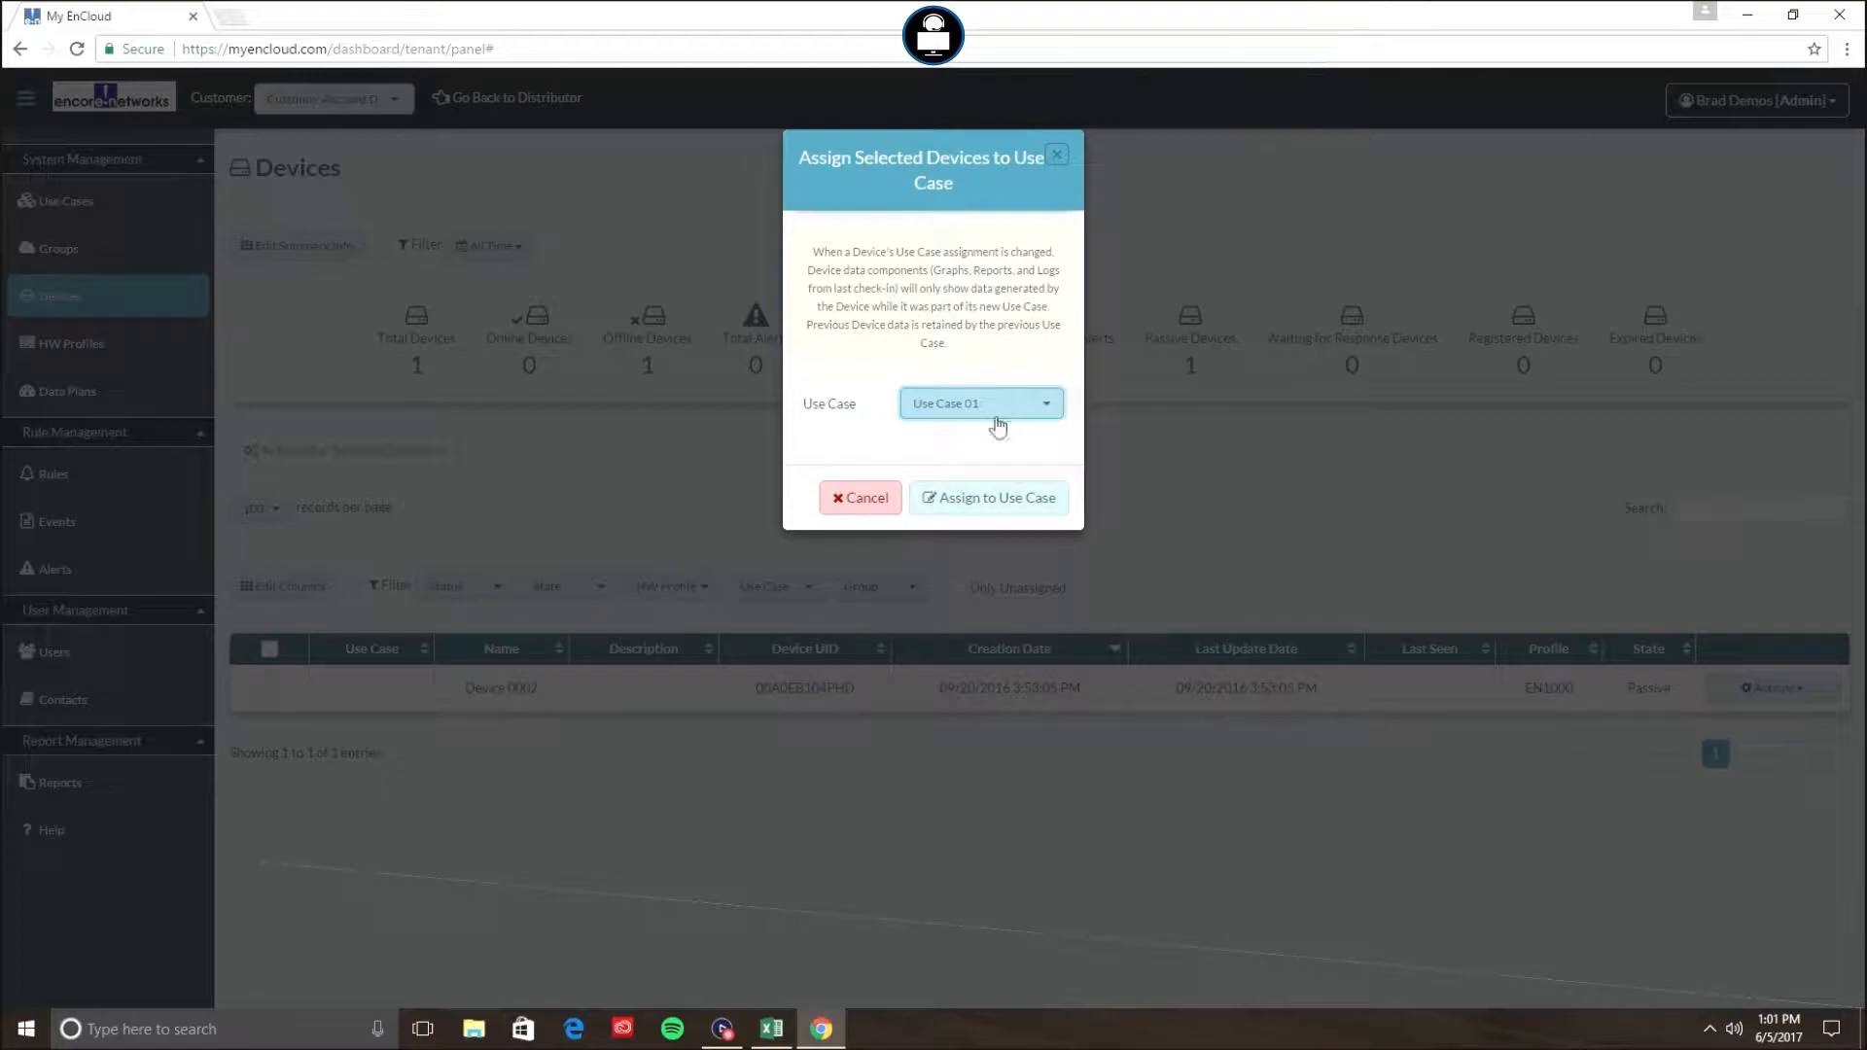
pyautogui.click(1002, 502)
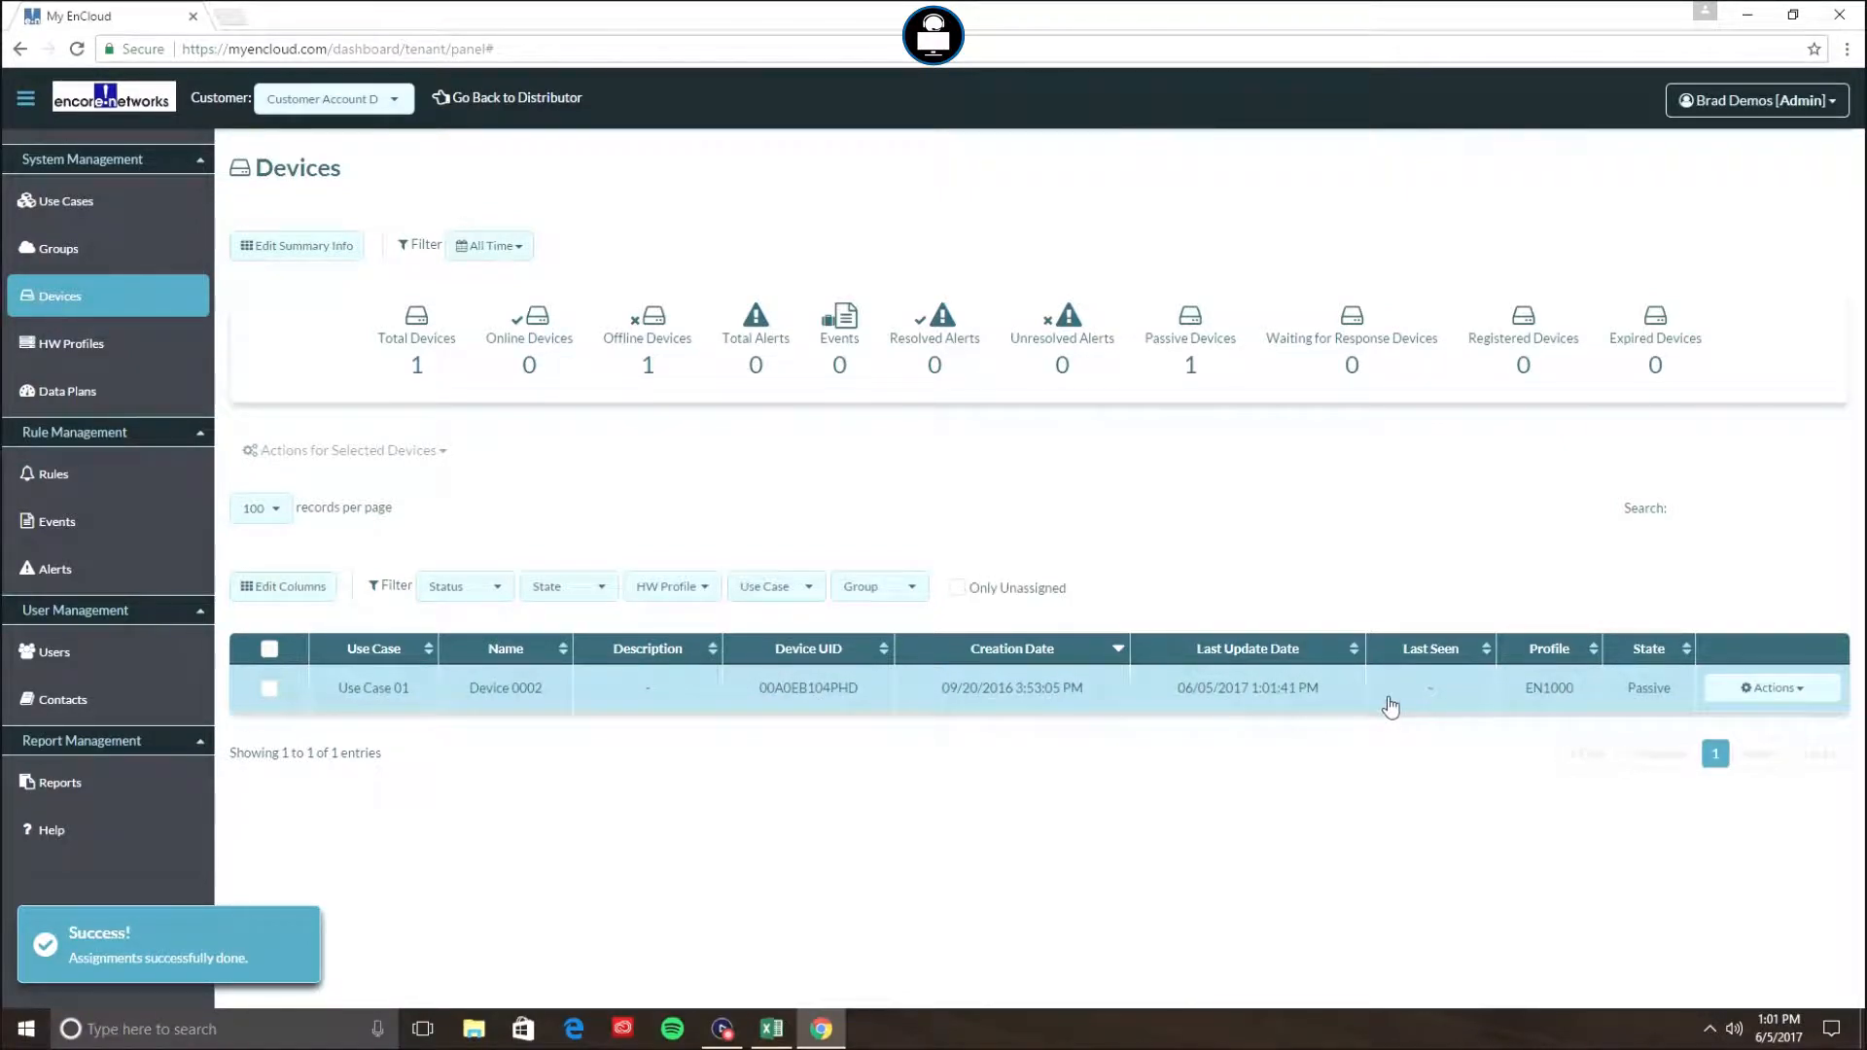
# - Go to the Use Case 01 dashboard, activate Device 0002 from its use case devices, and check the device's state
pyautogui.click(66, 202)
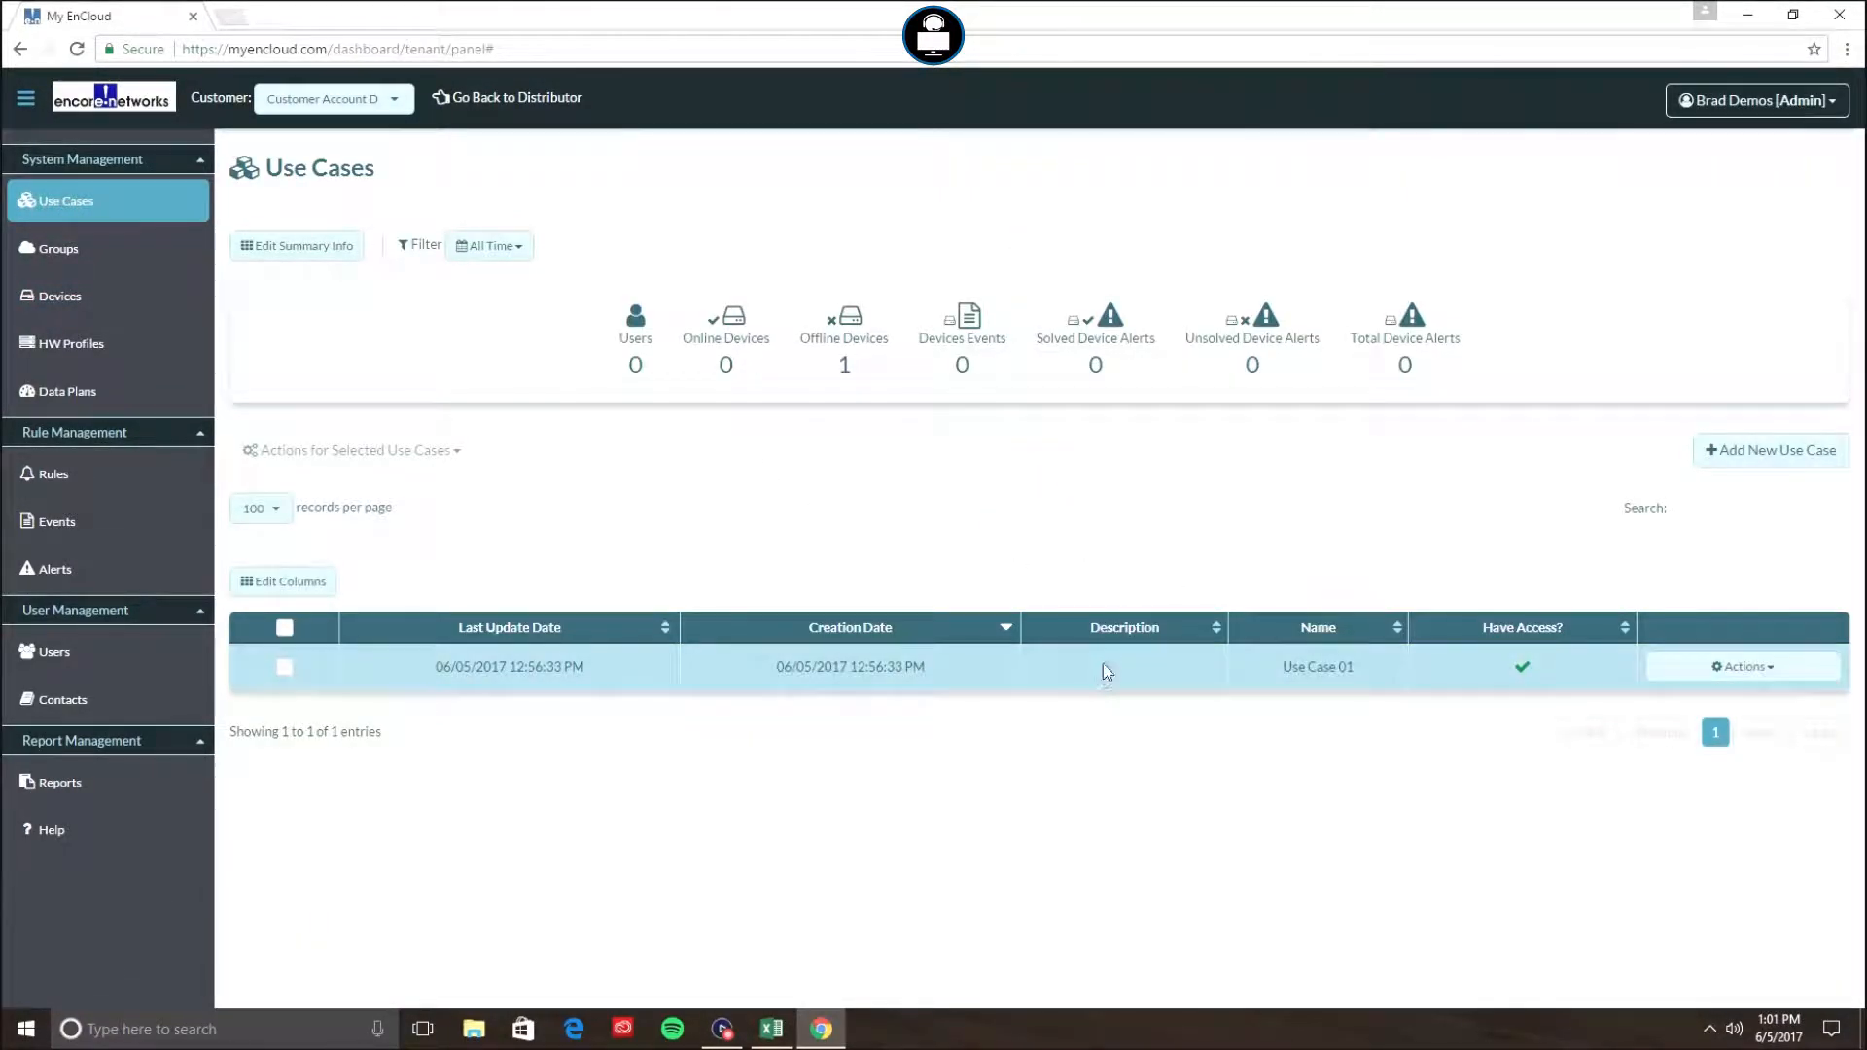
pyautogui.click(1105, 671)
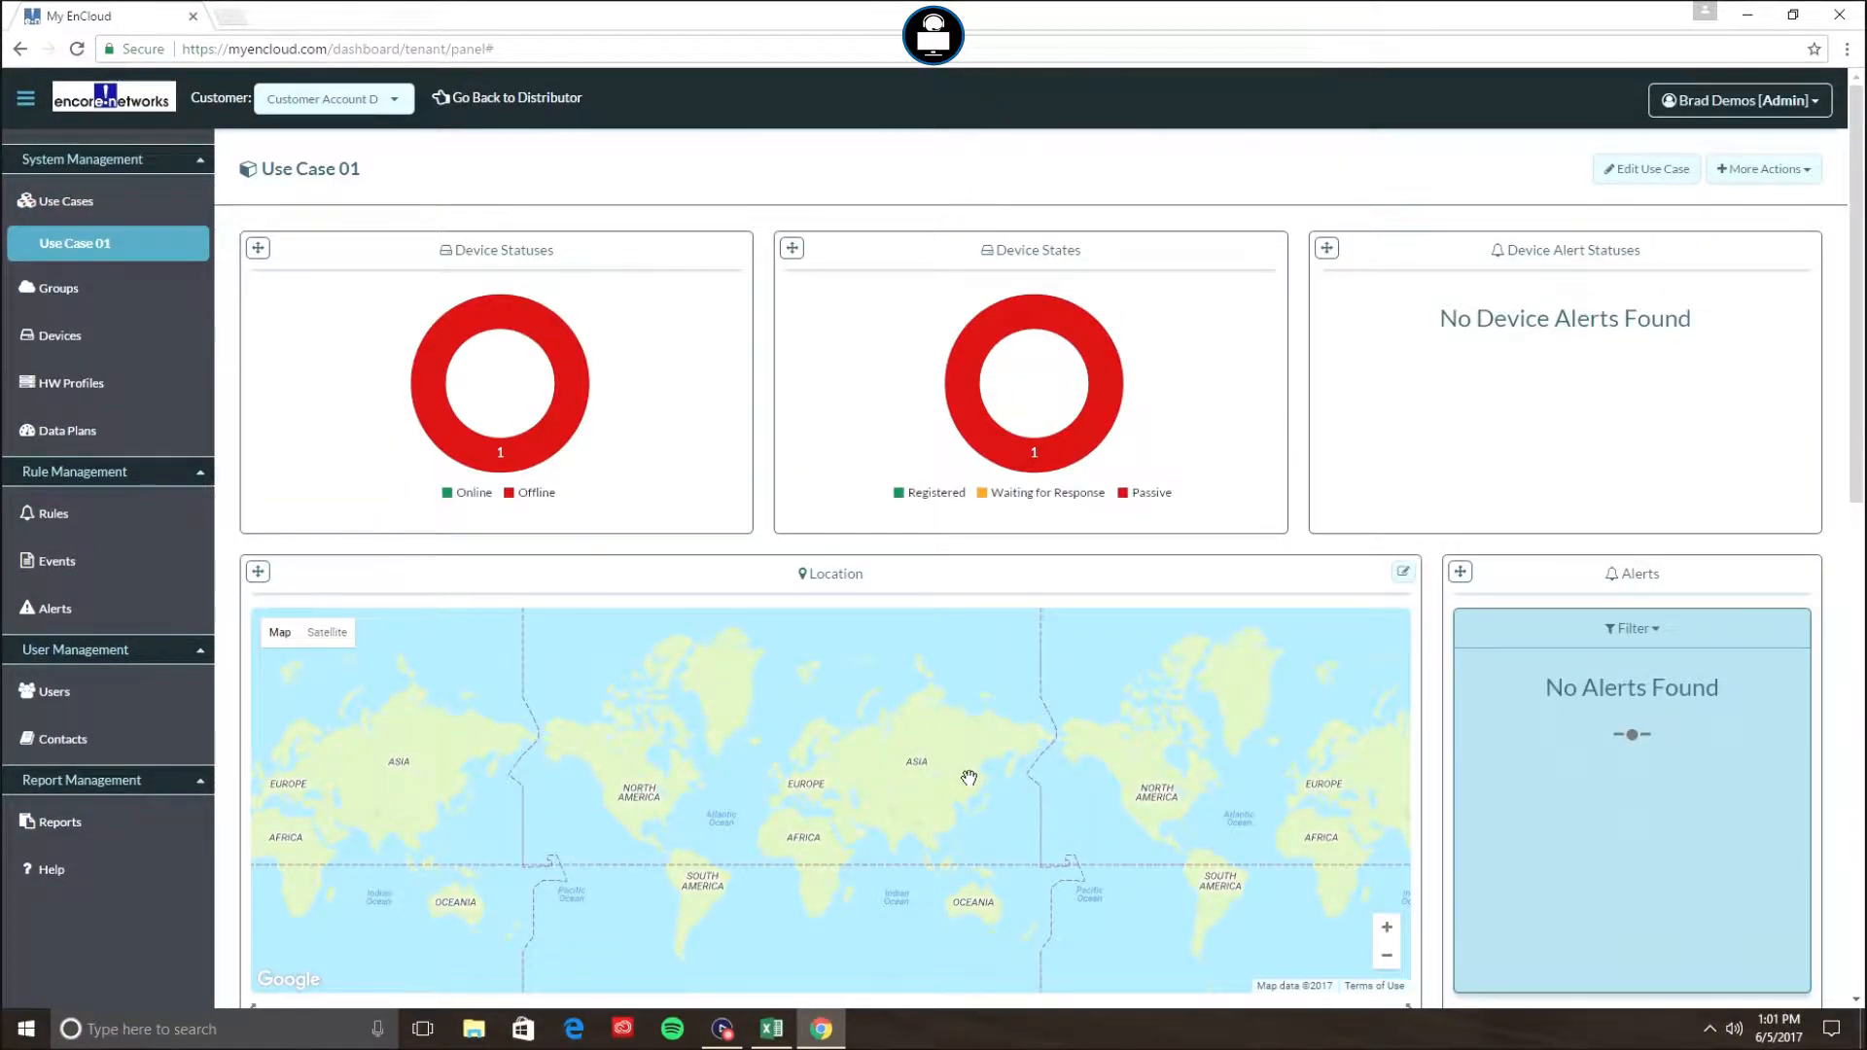
pyautogui.scroll(-5, 1208, 599)
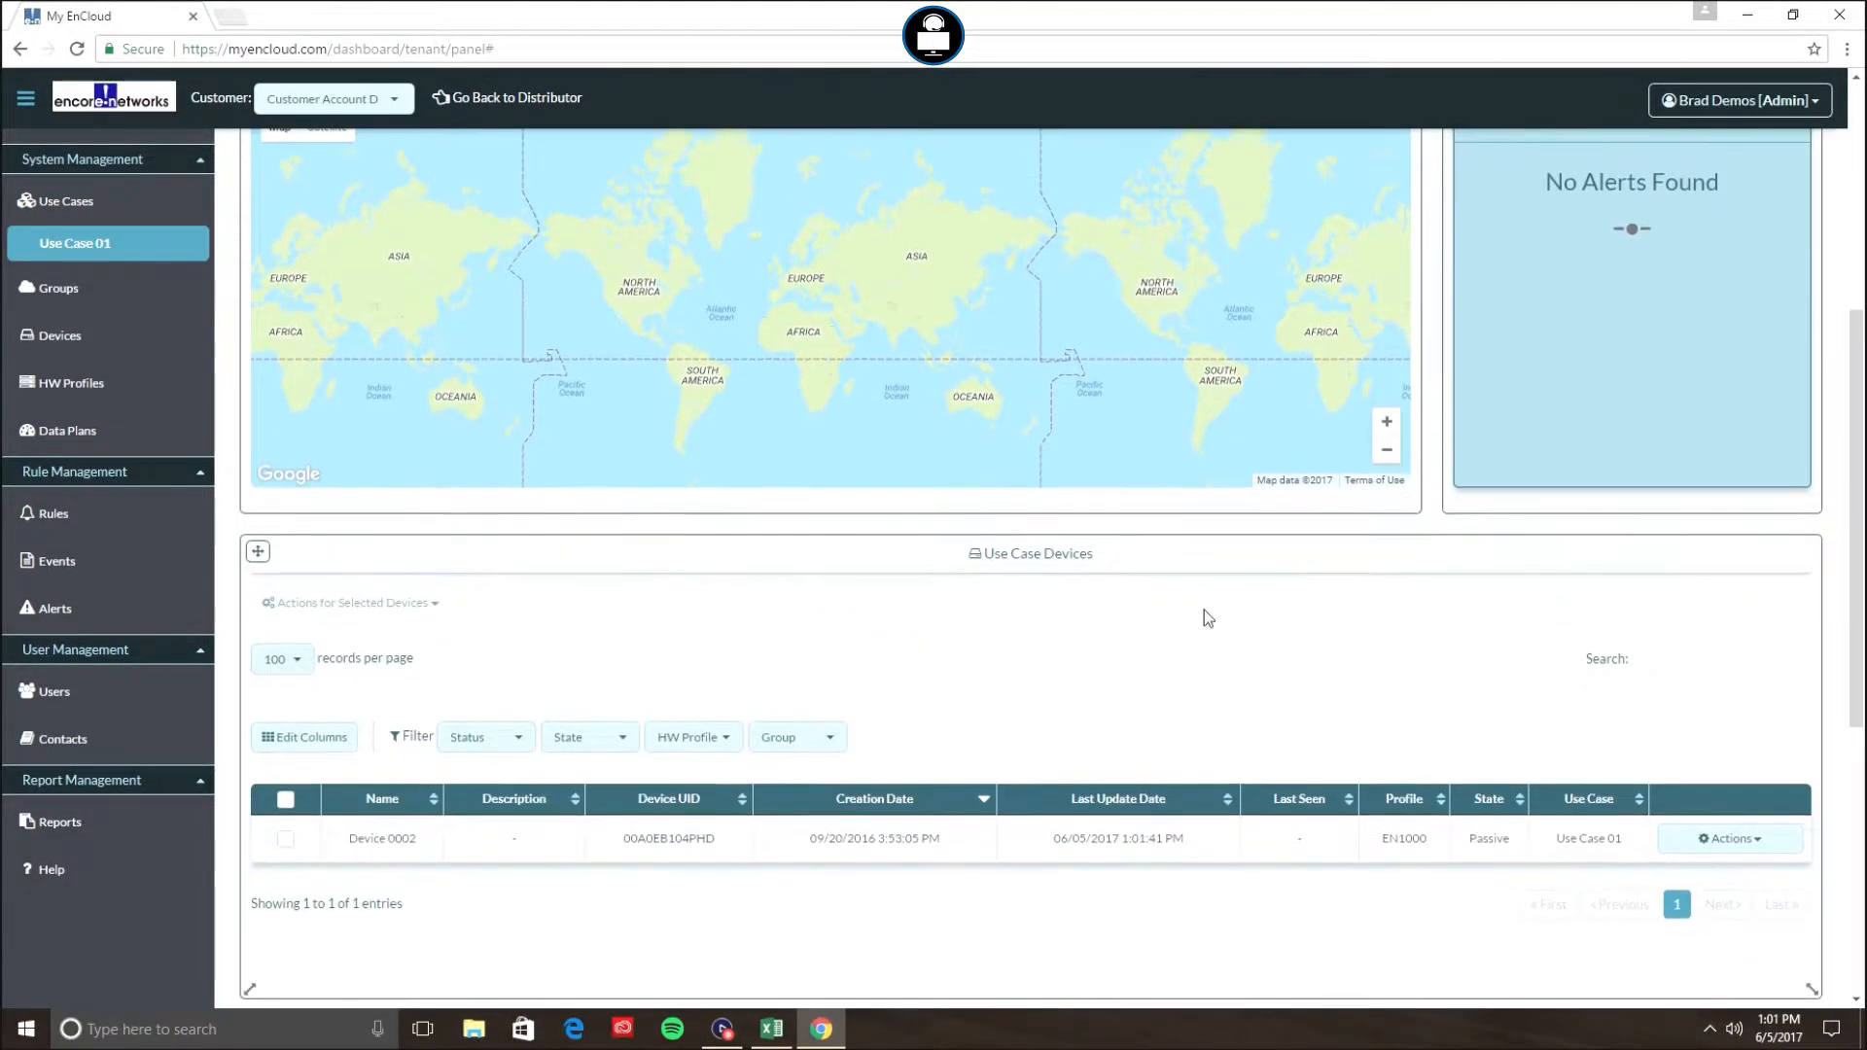
pyautogui.scroll(-1, 1208, 599)
pyautogui.click(1750, 739)
pyautogui.scroll(-5, 1739, 790)
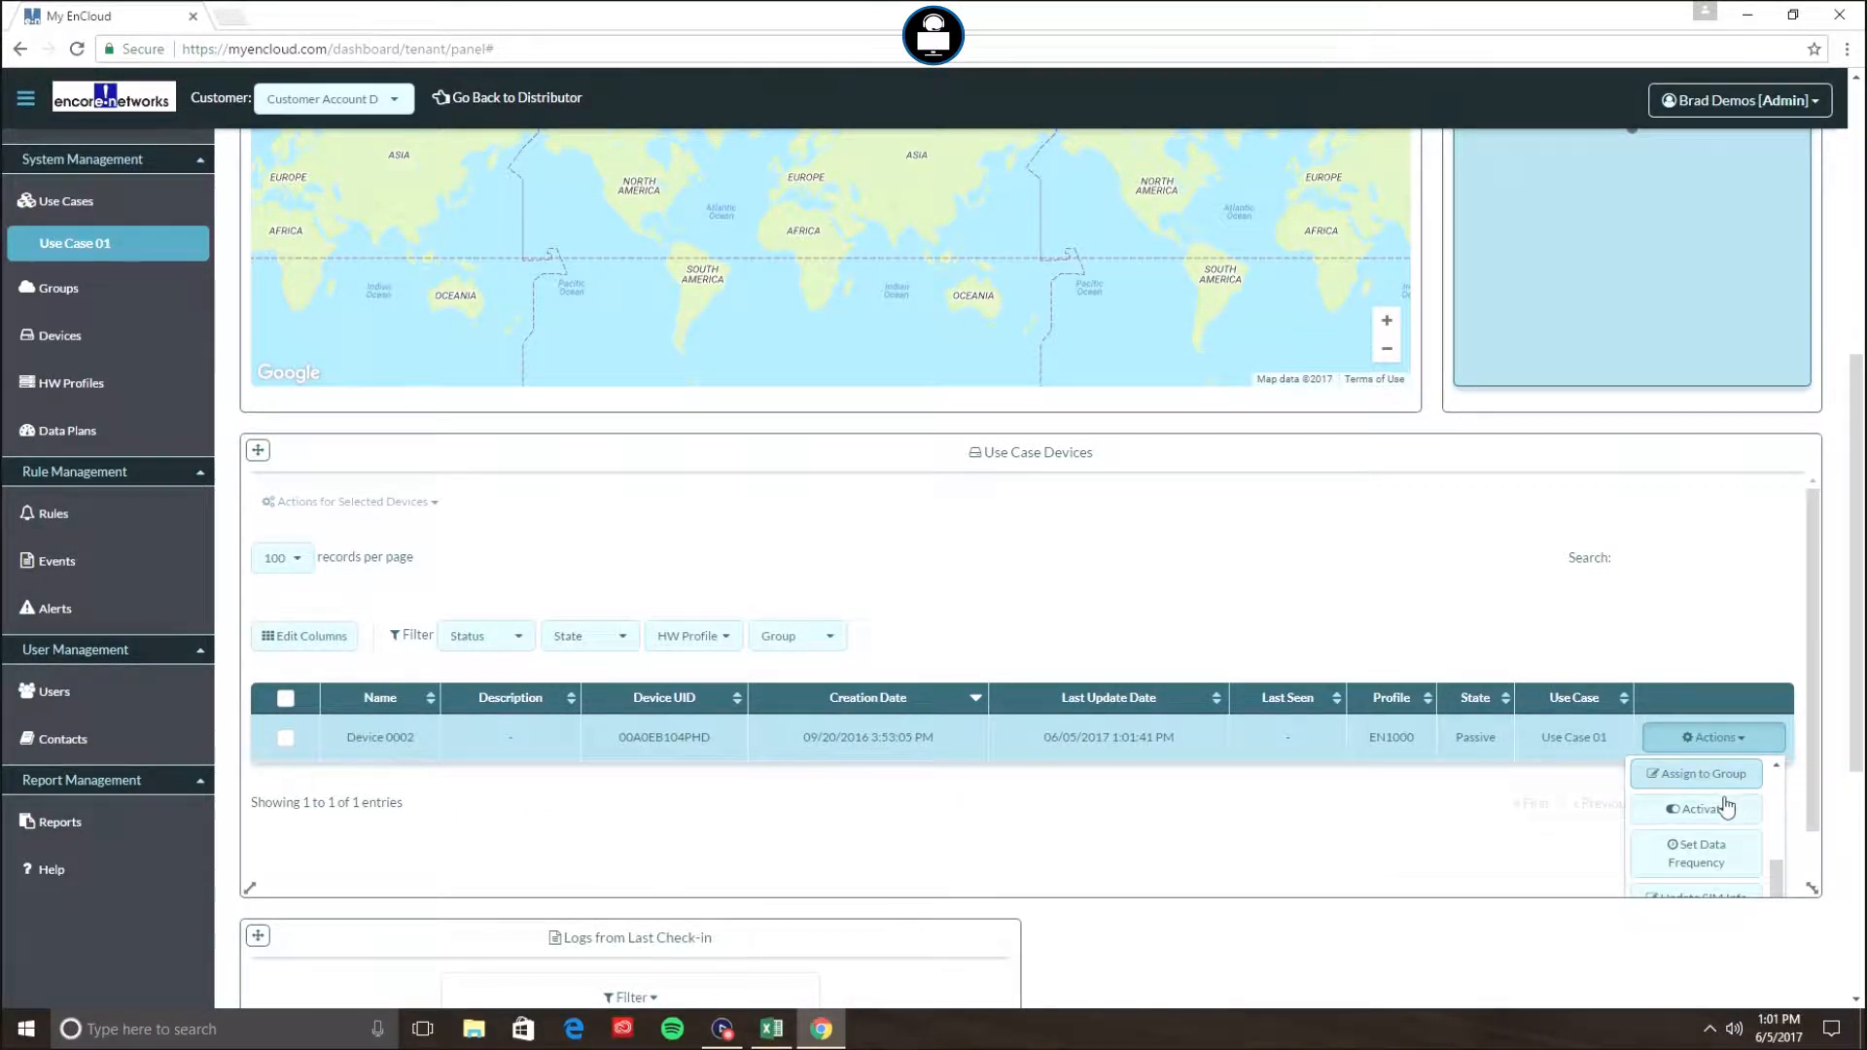
pyautogui.click(1714, 811)
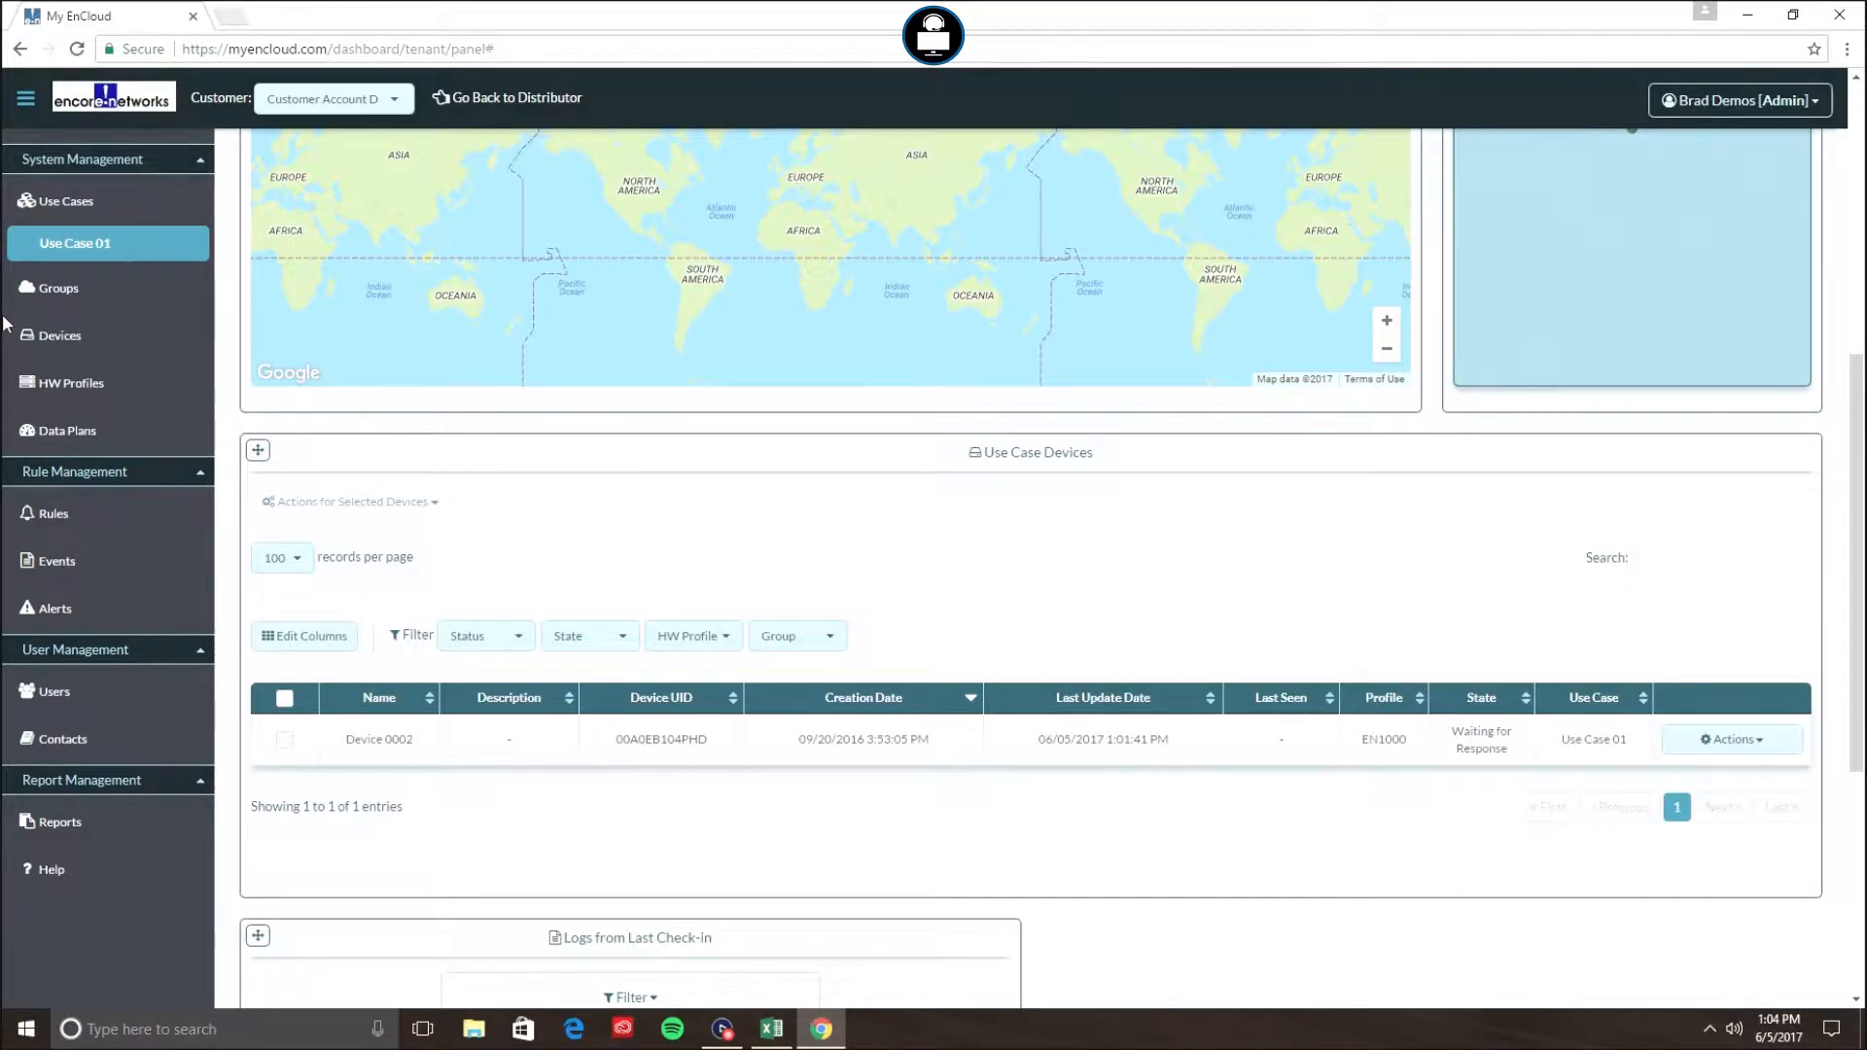
pyautogui.scroll(-3, 1476, 562)
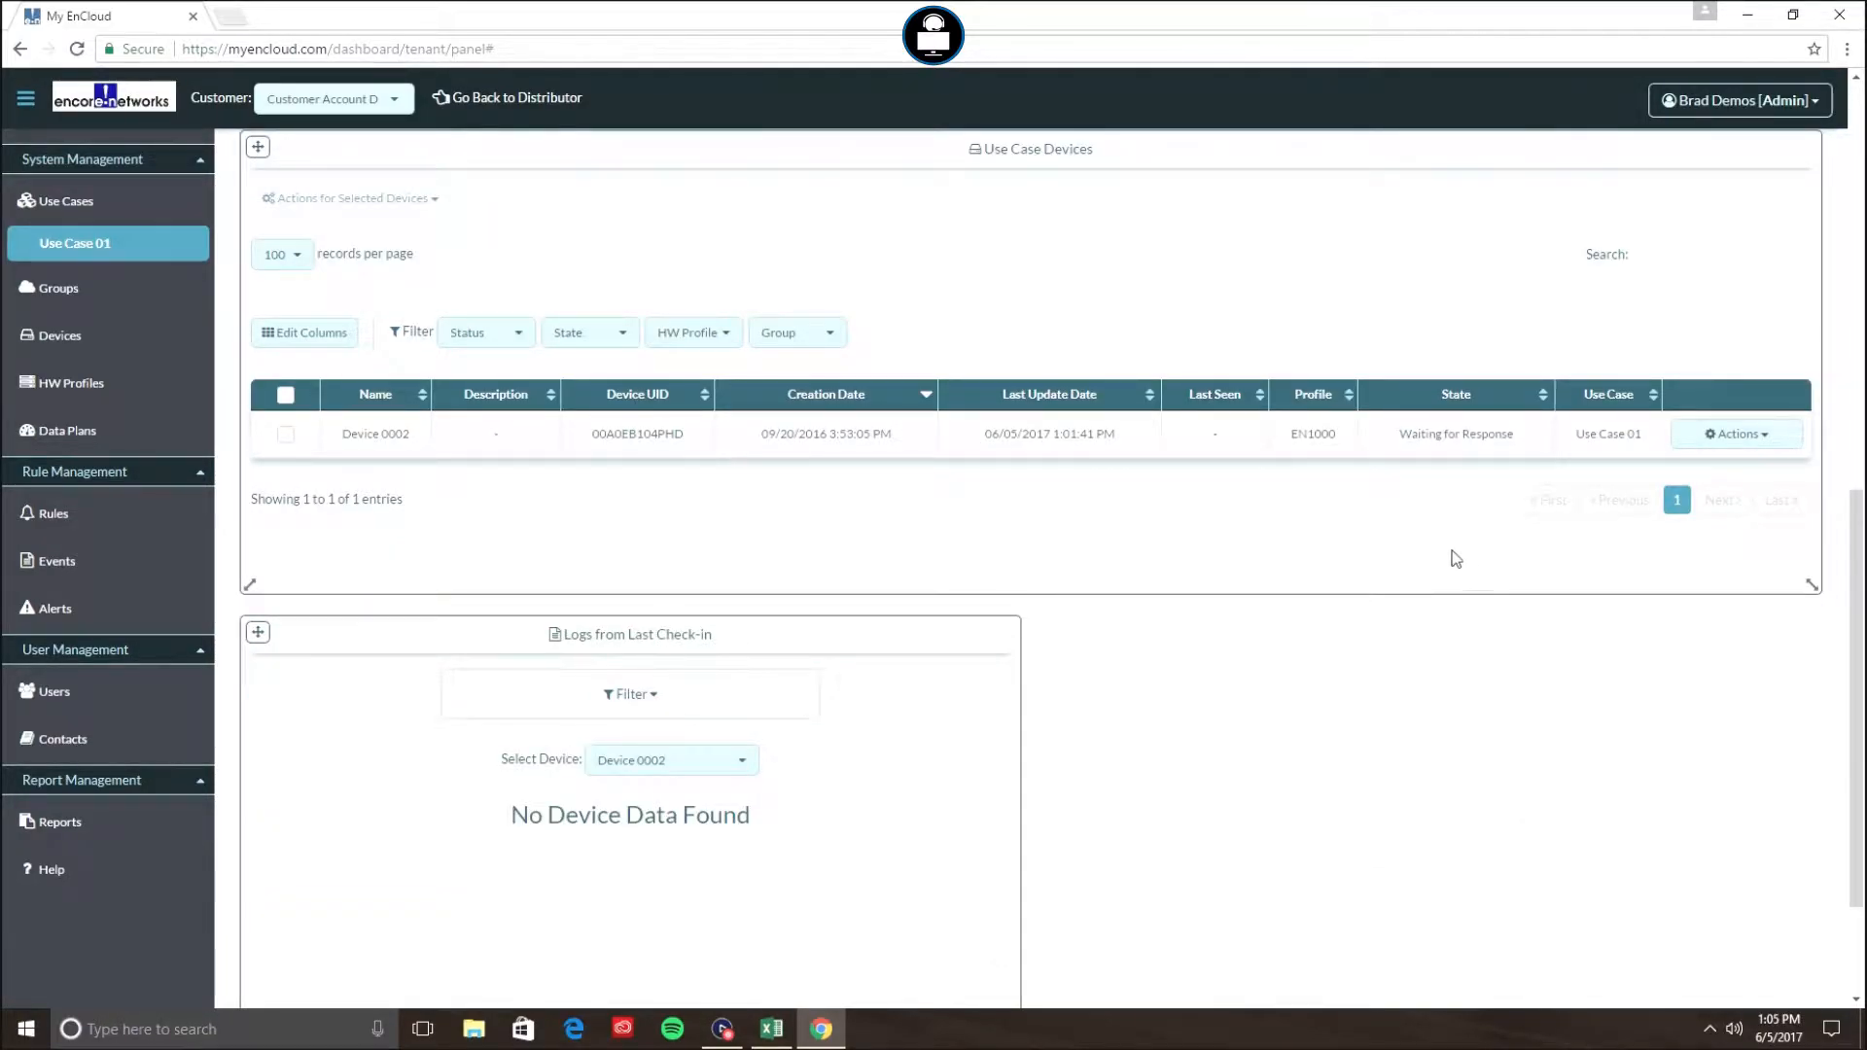
pyautogui.click(1377, 444)
# - Go back to the distributor account and assign the EN2000 desk device to Customer Account D from the distributor's device list
pyautogui.click(523, 97)
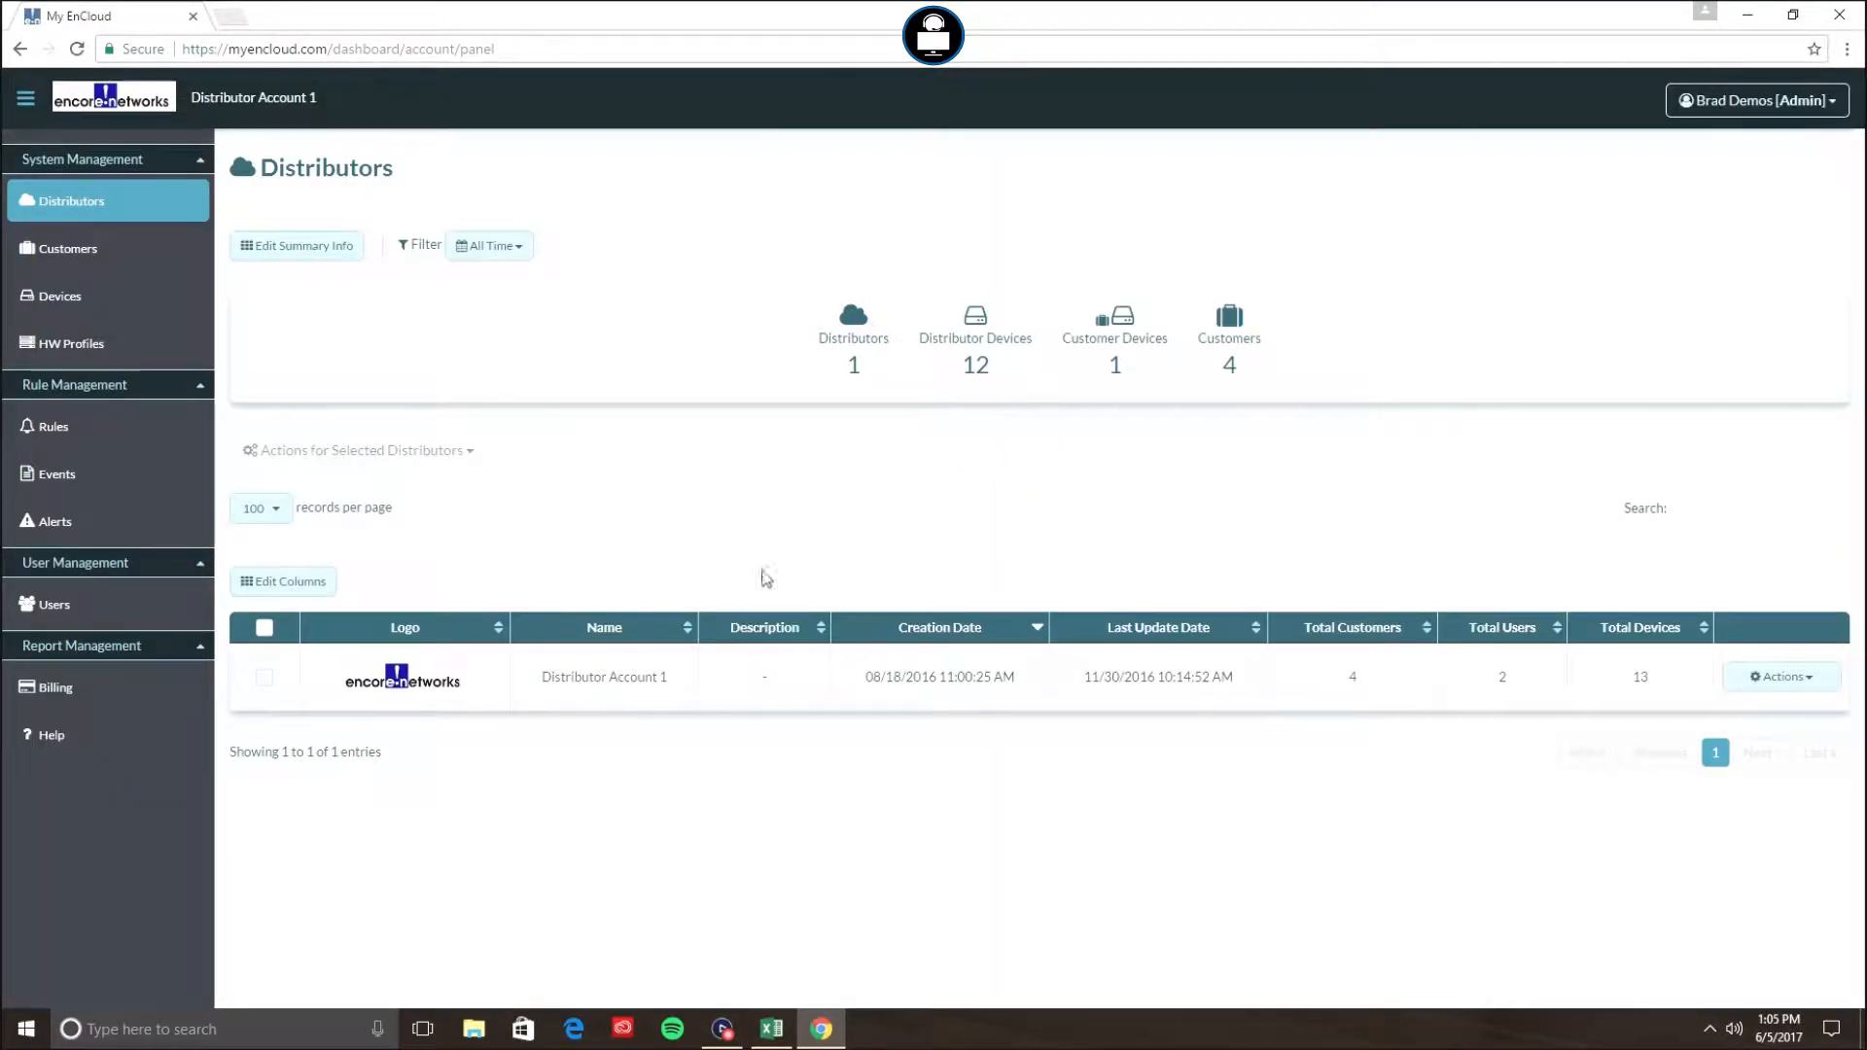
pyautogui.click(62, 302)
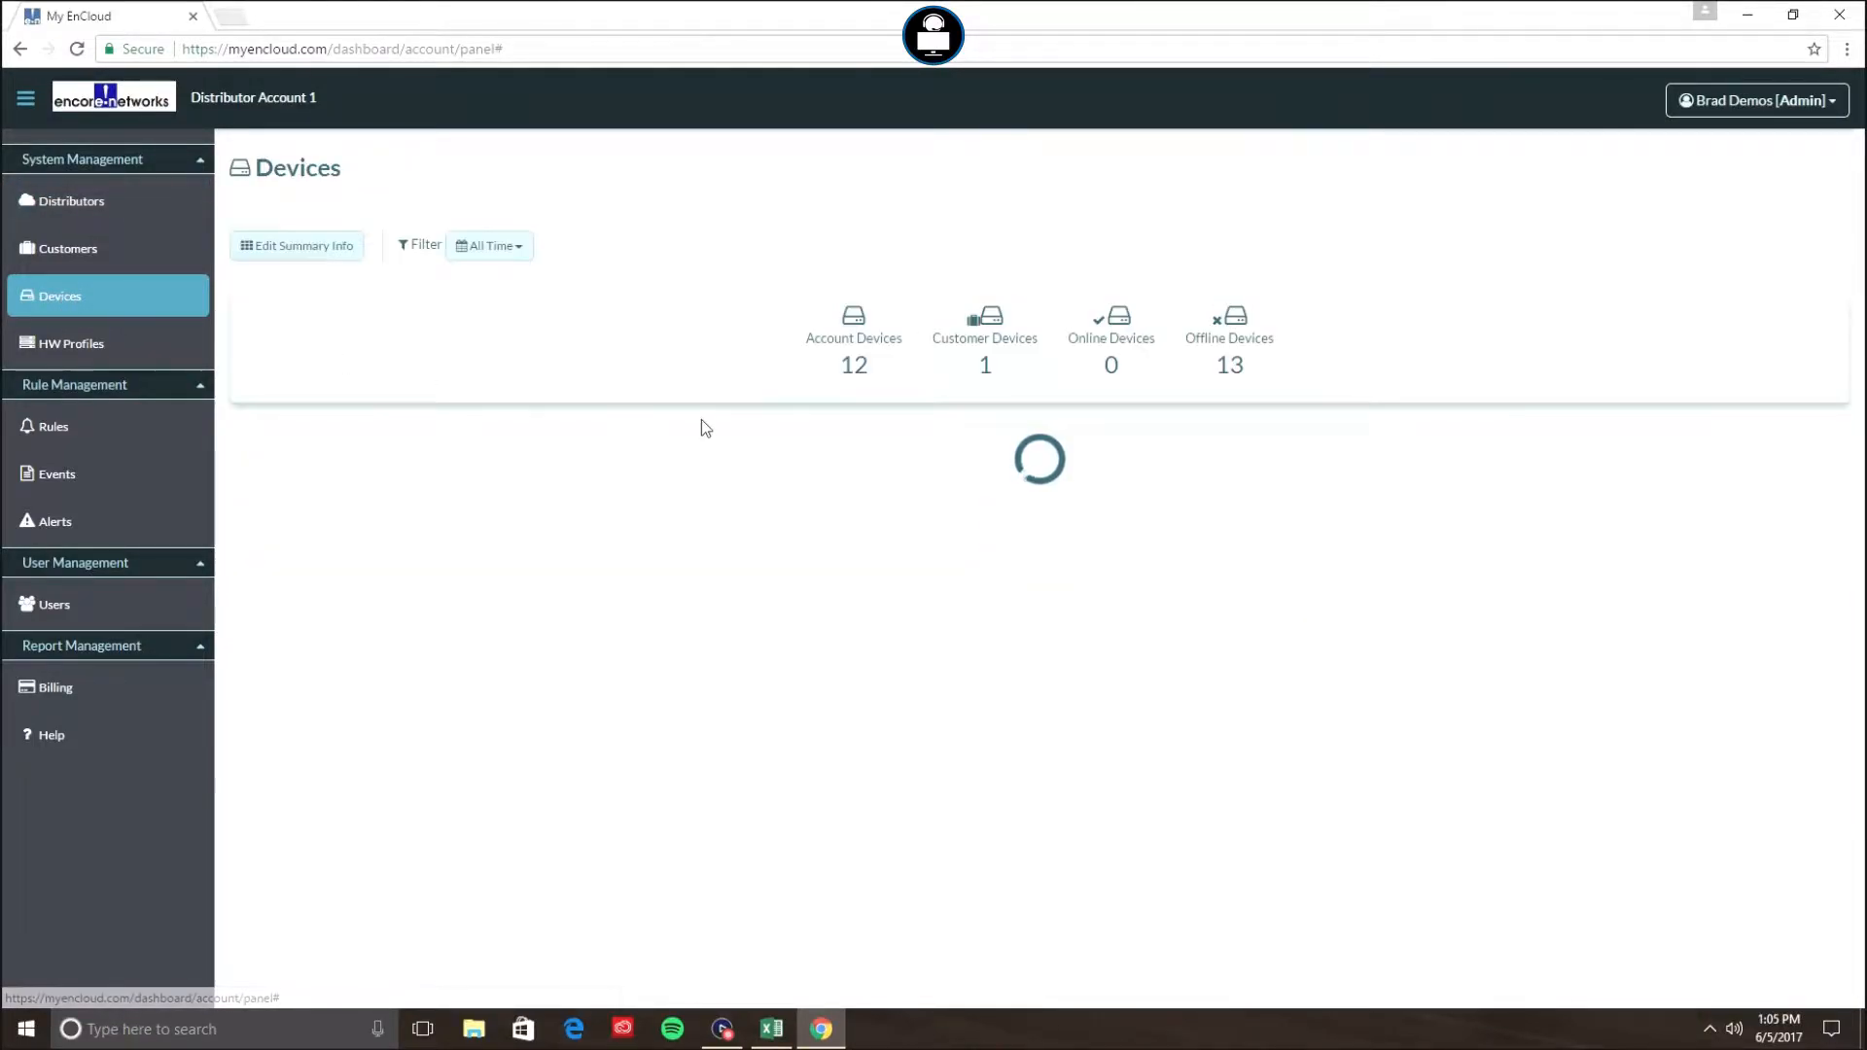
pyautogui.scroll(-6, 1258, 535)
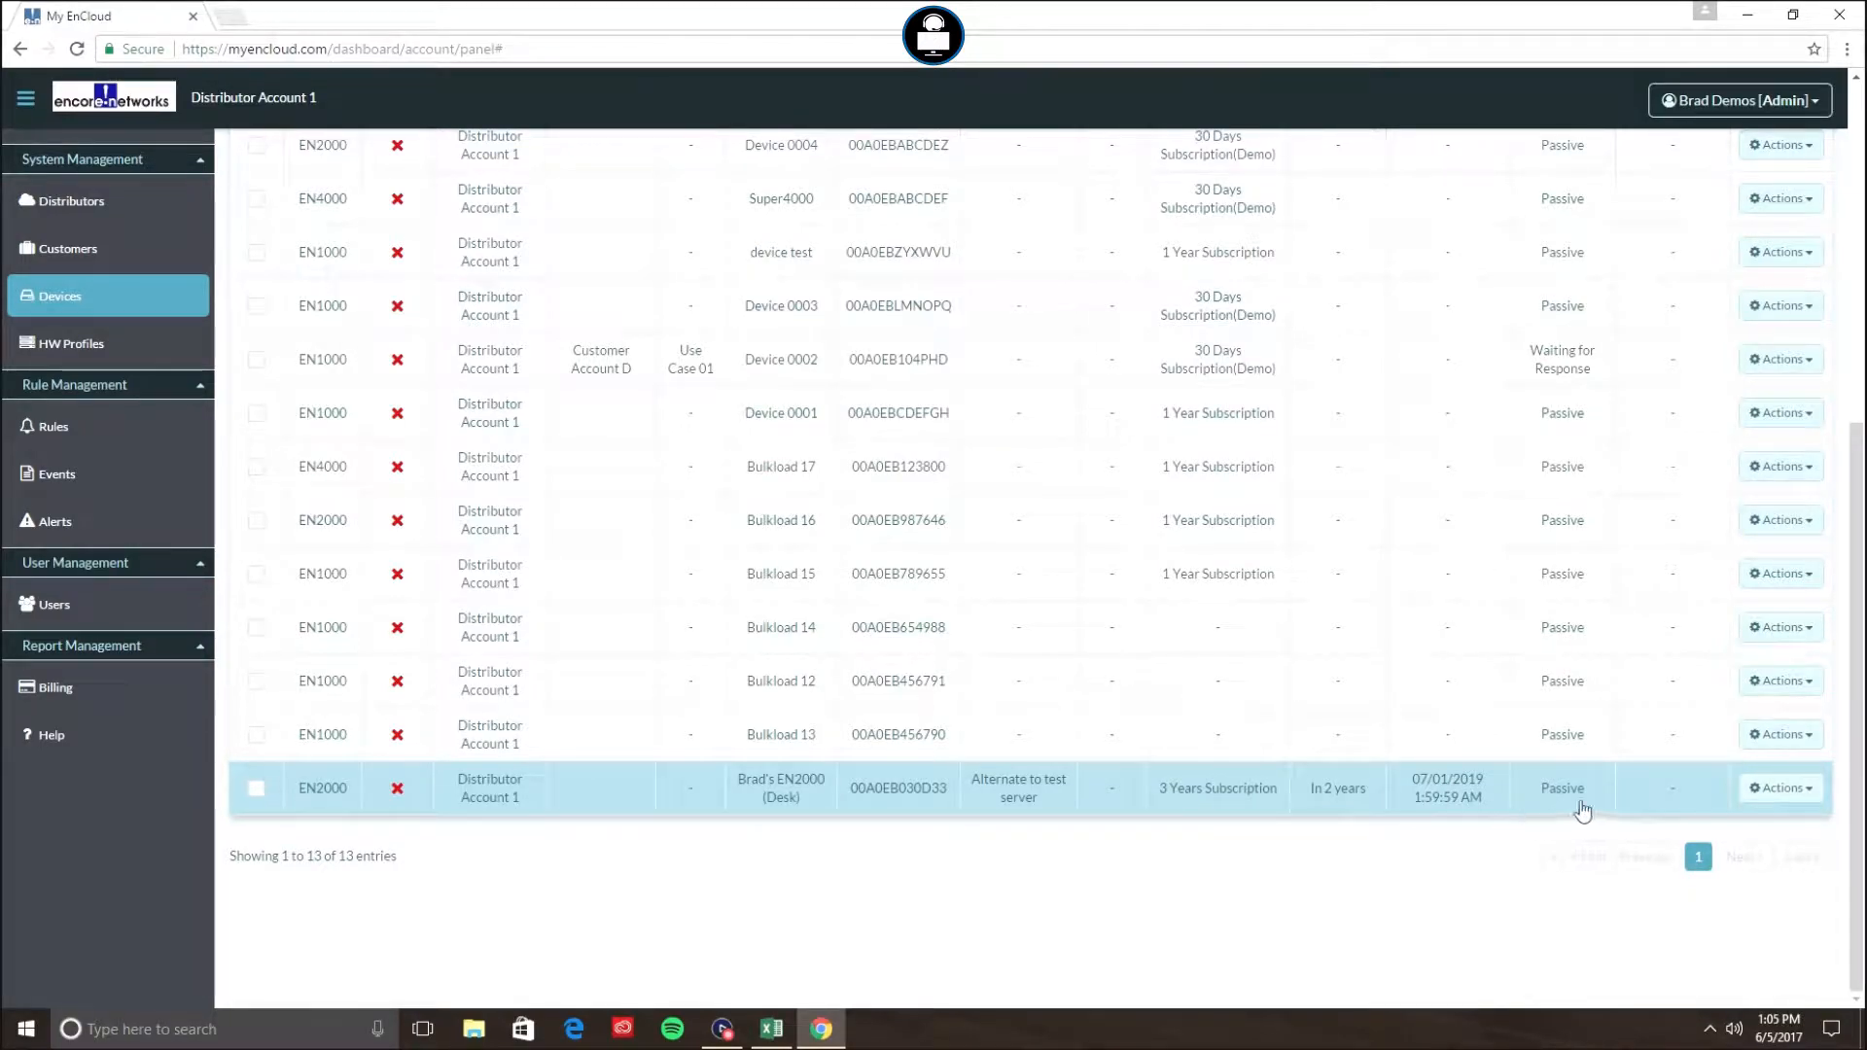
pyautogui.click(1797, 797)
pyautogui.scroll(-2, 1751, 856)
pyautogui.click(1760, 844)
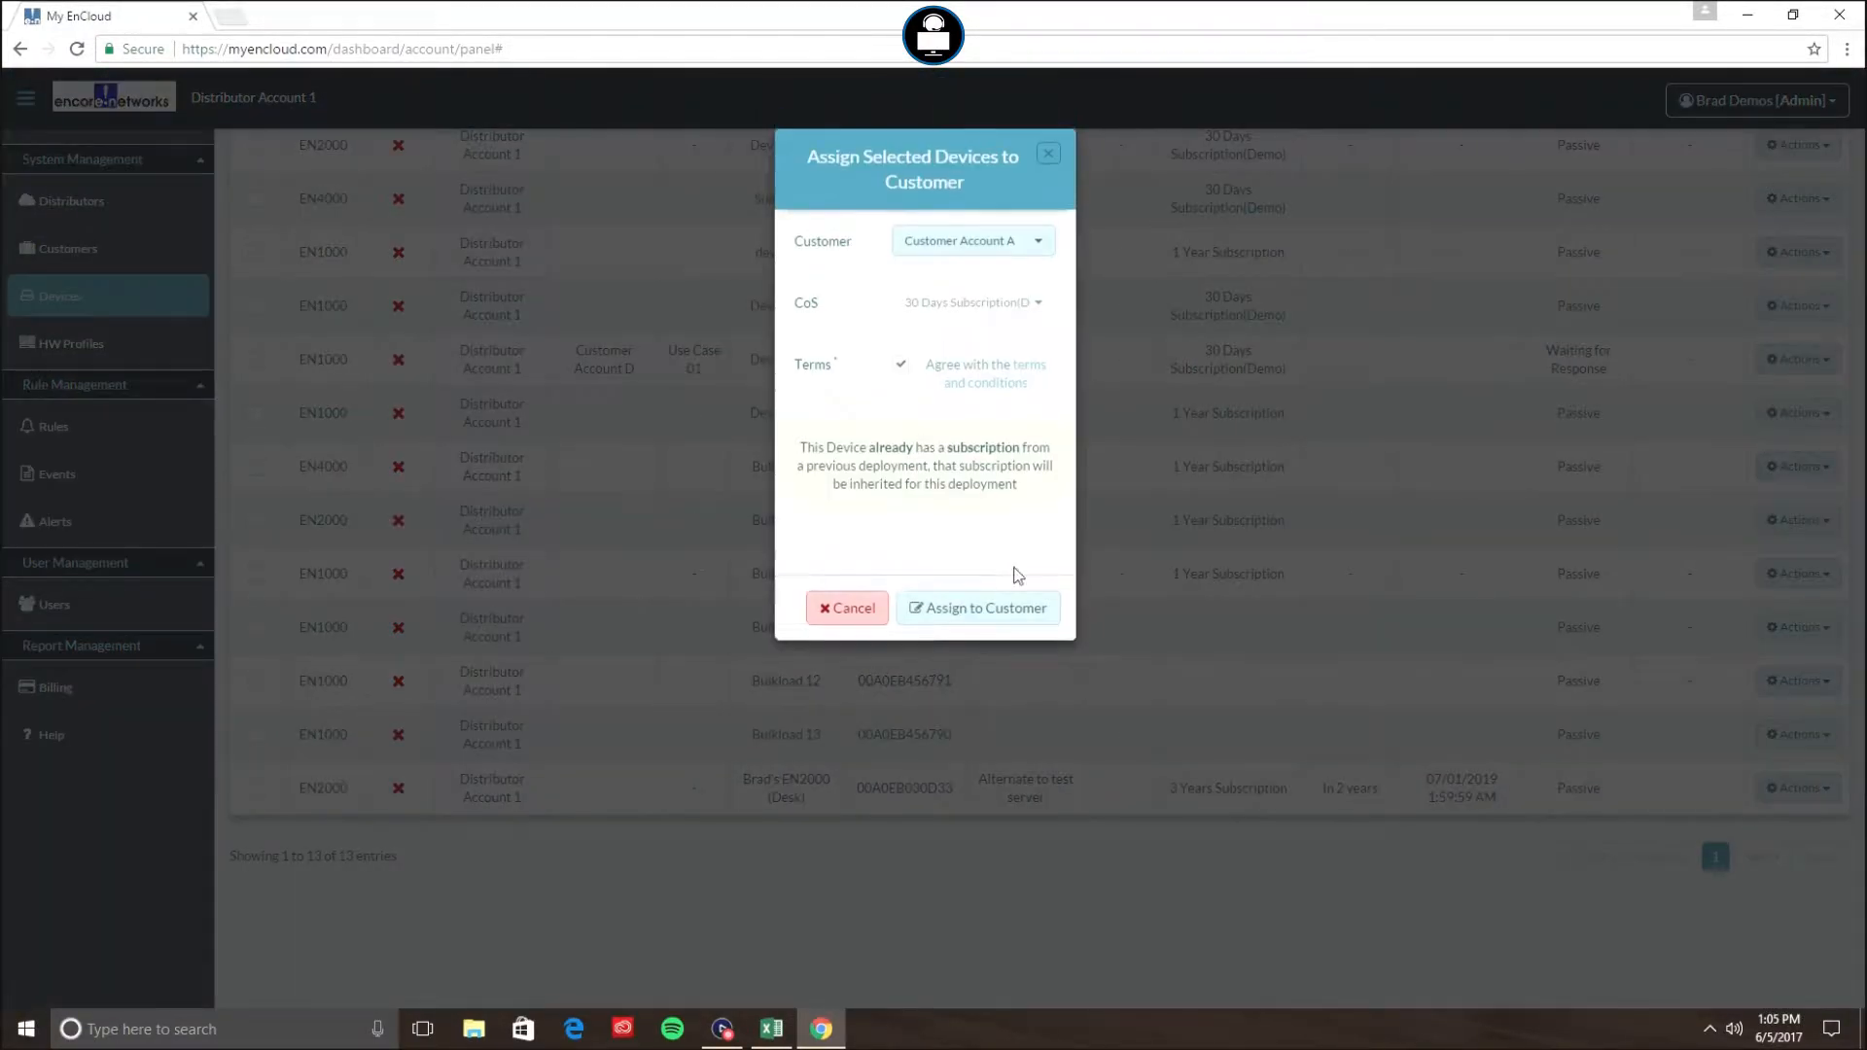
pyautogui.click(973, 243)
pyautogui.click(990, 391)
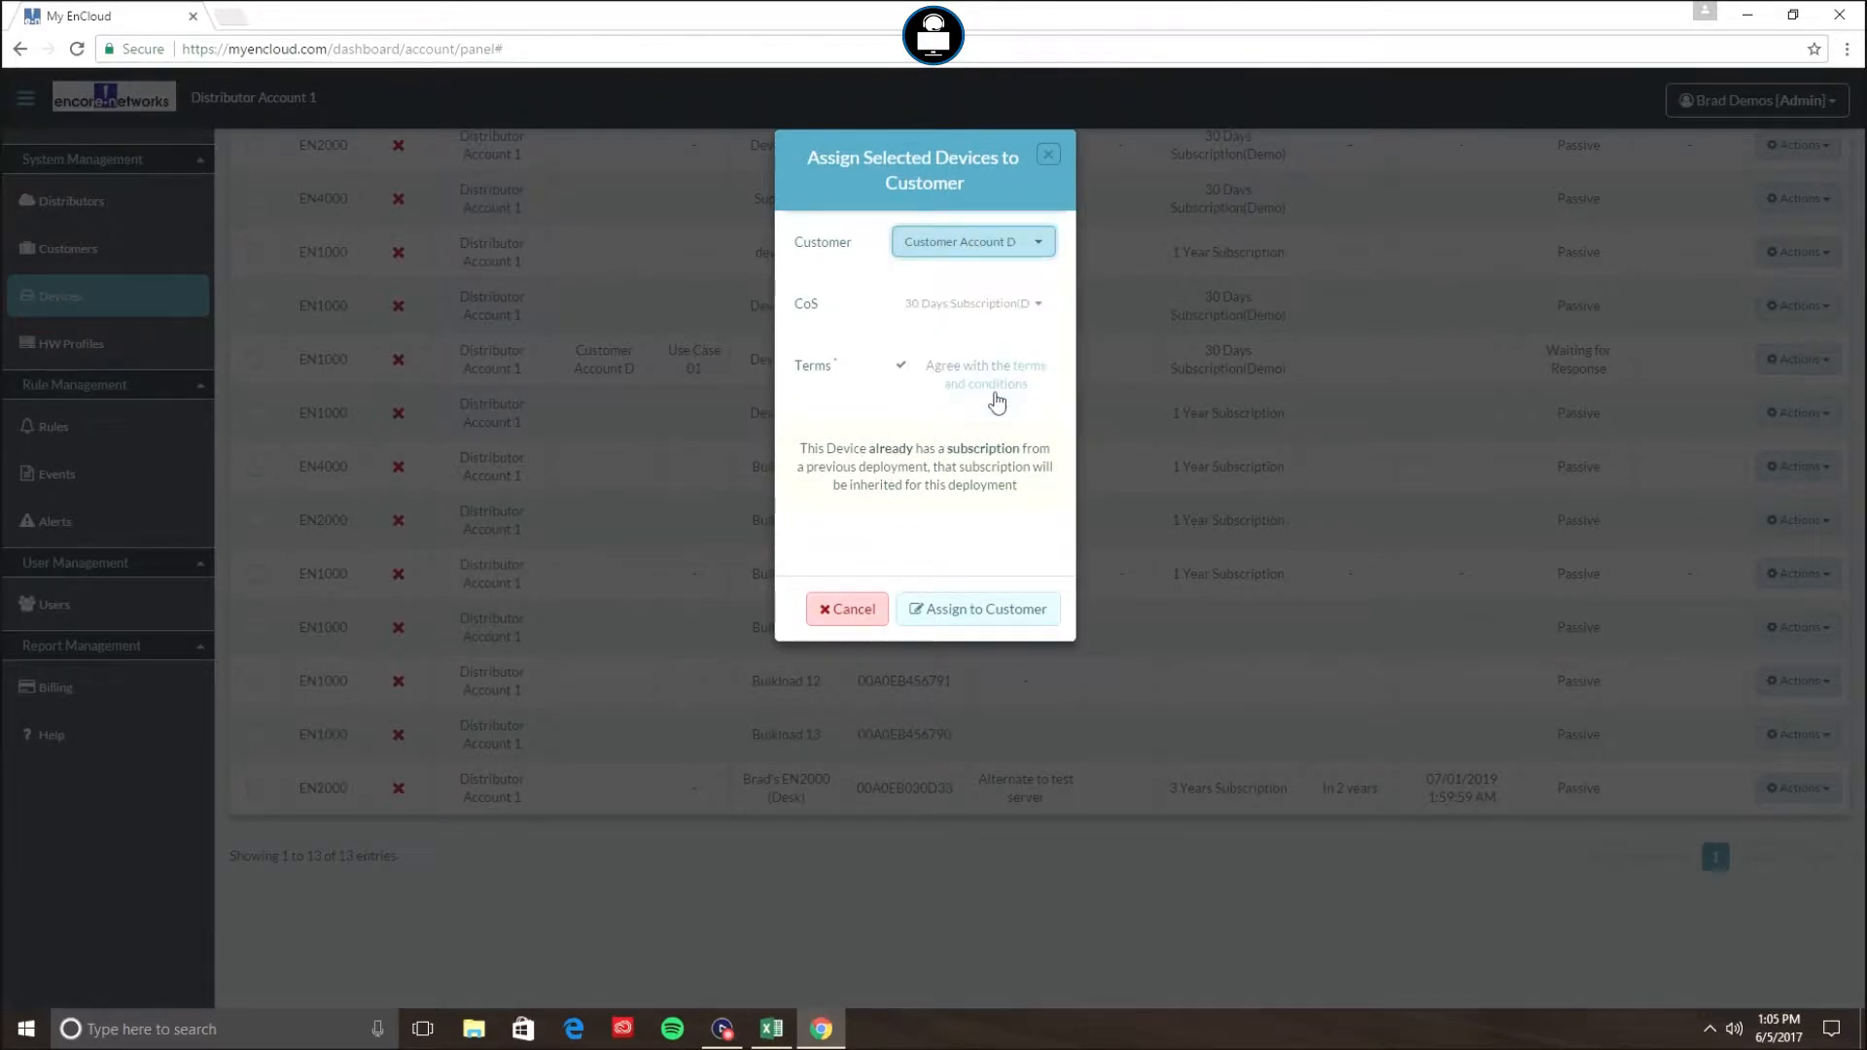
pyautogui.click(1007, 611)
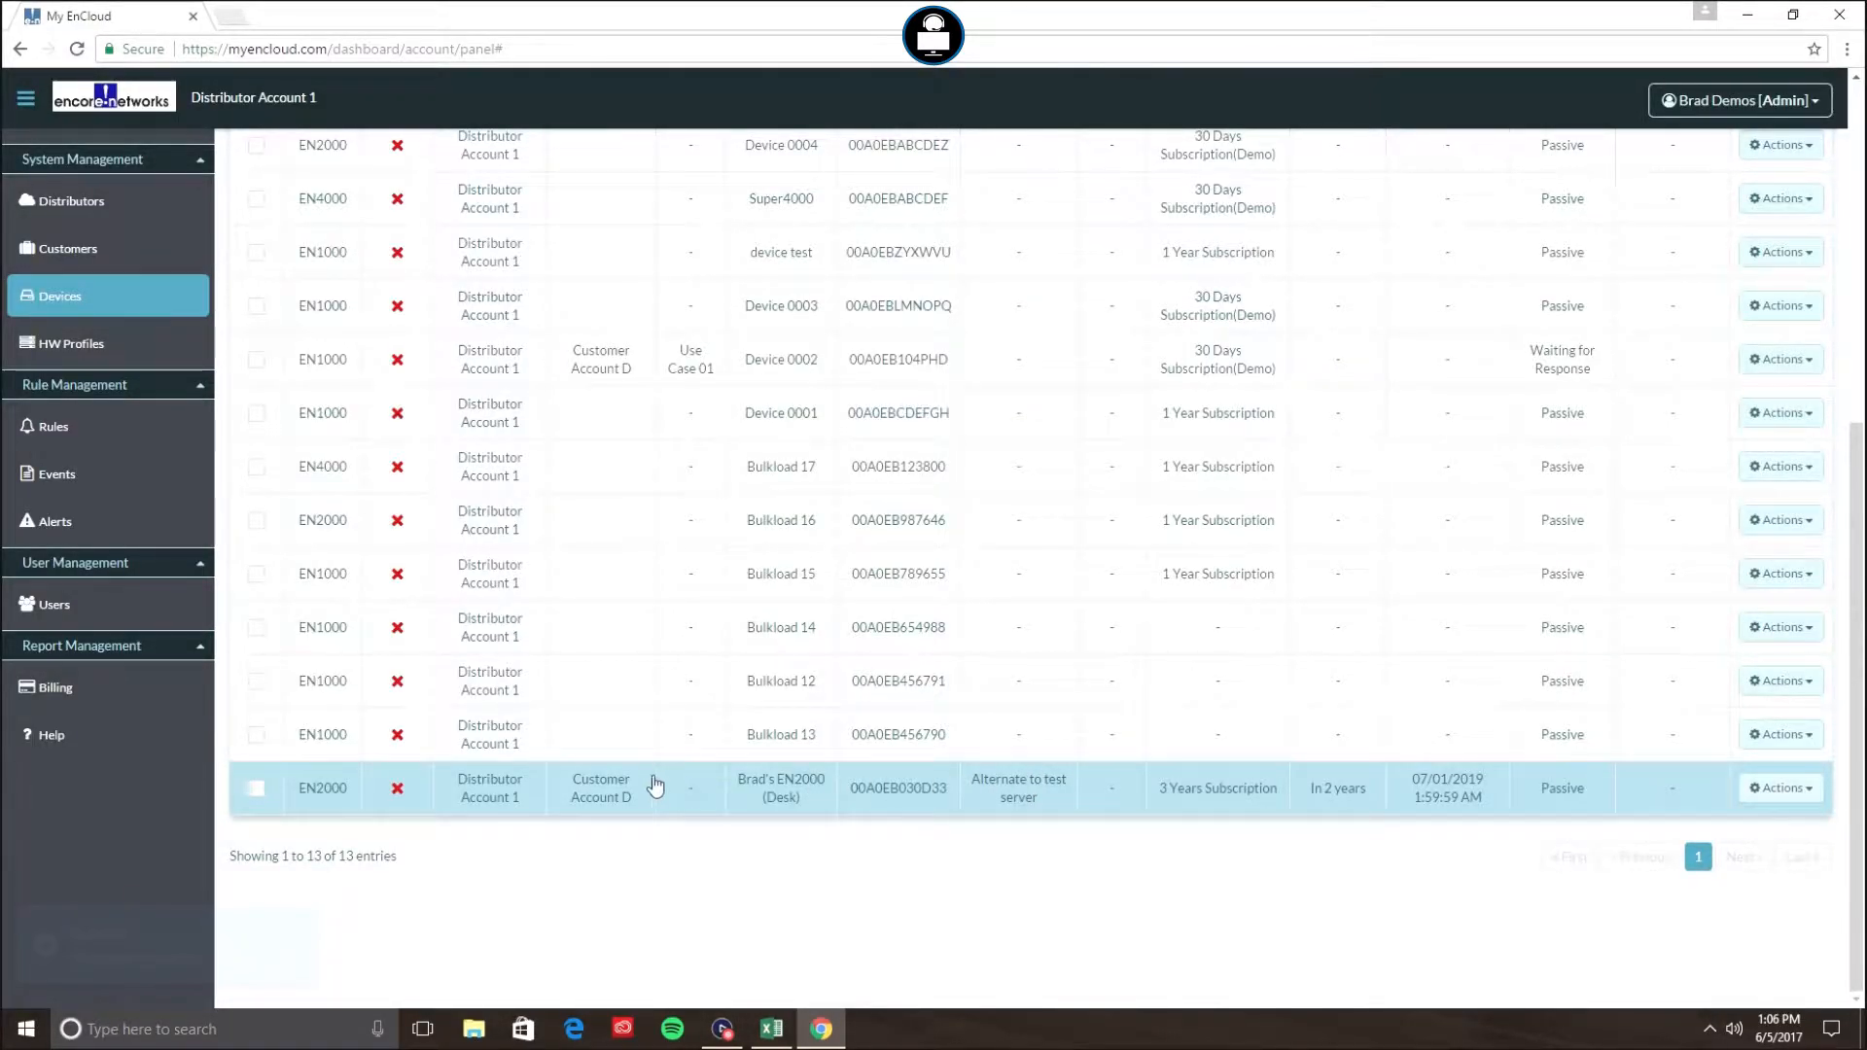
# - Enter Customer Account D and assign the EN2000 desk device to Use Case 01 from the customer's device list
pyautogui.click(66, 250)
pyautogui.click(587, 699)
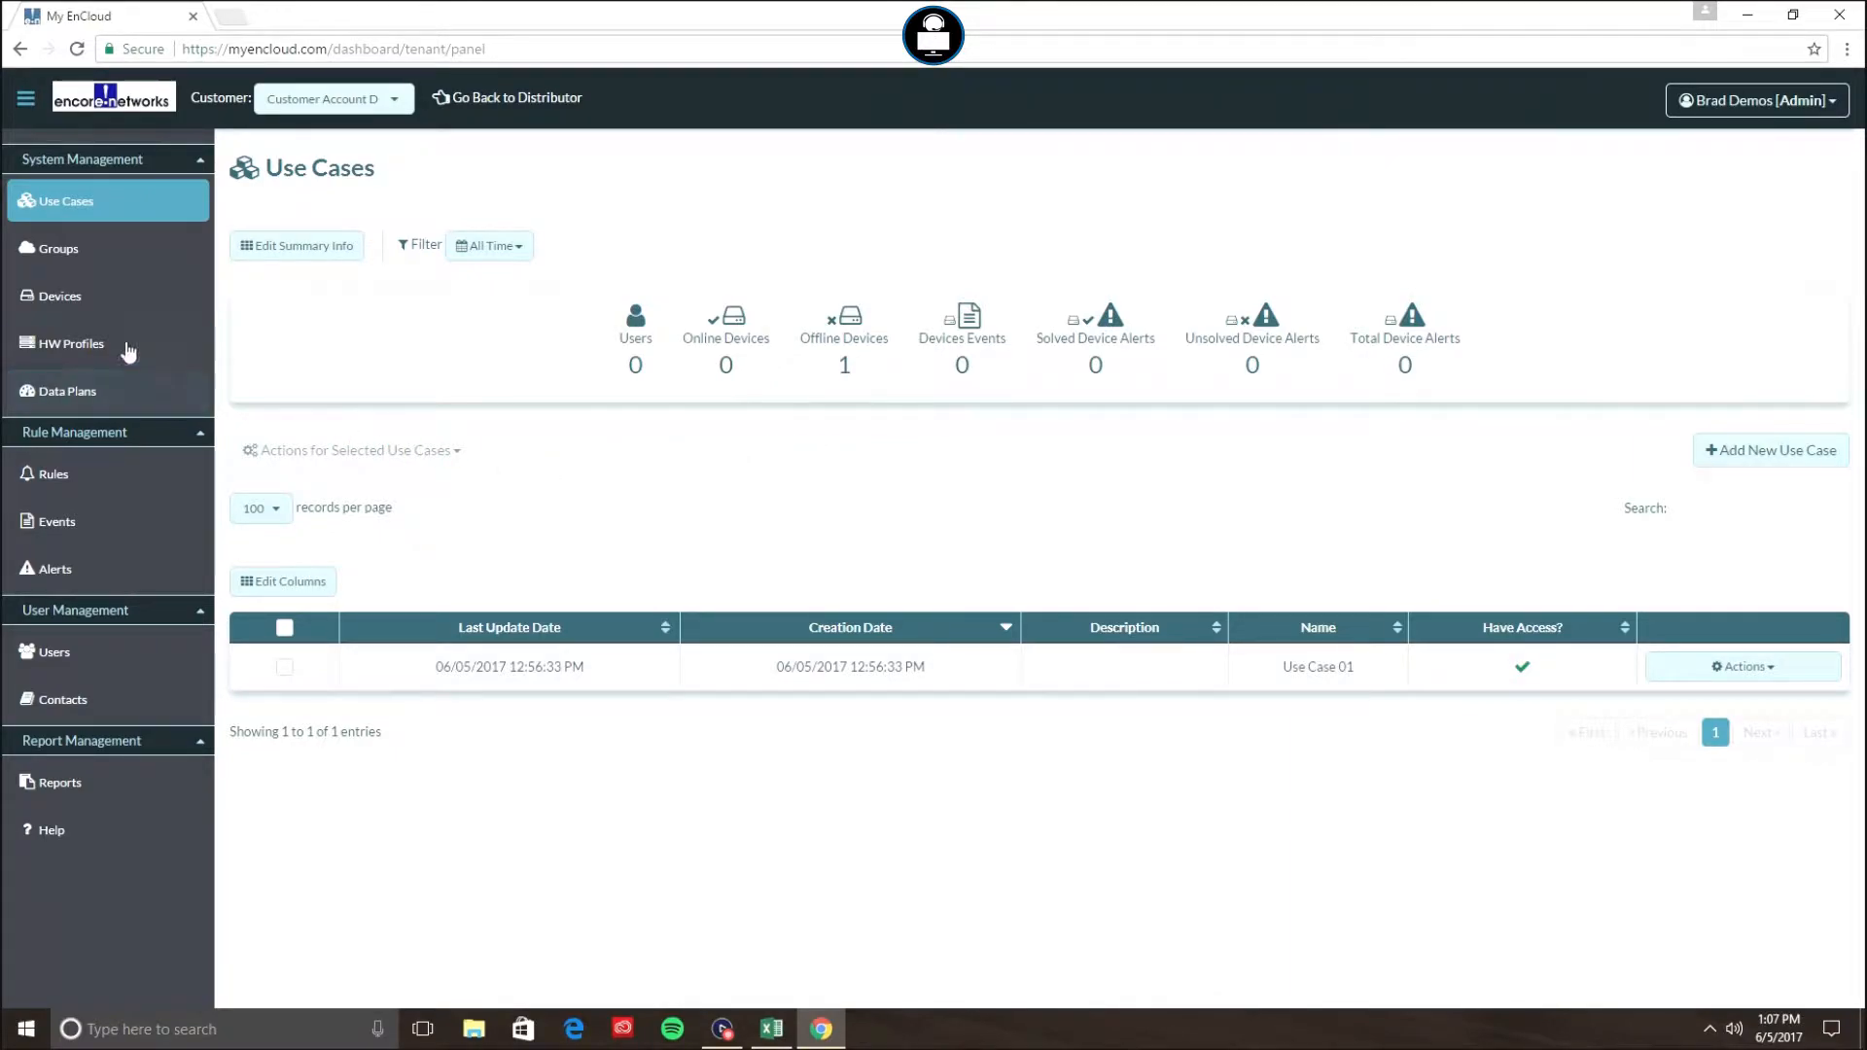
pyautogui.click(97, 299)
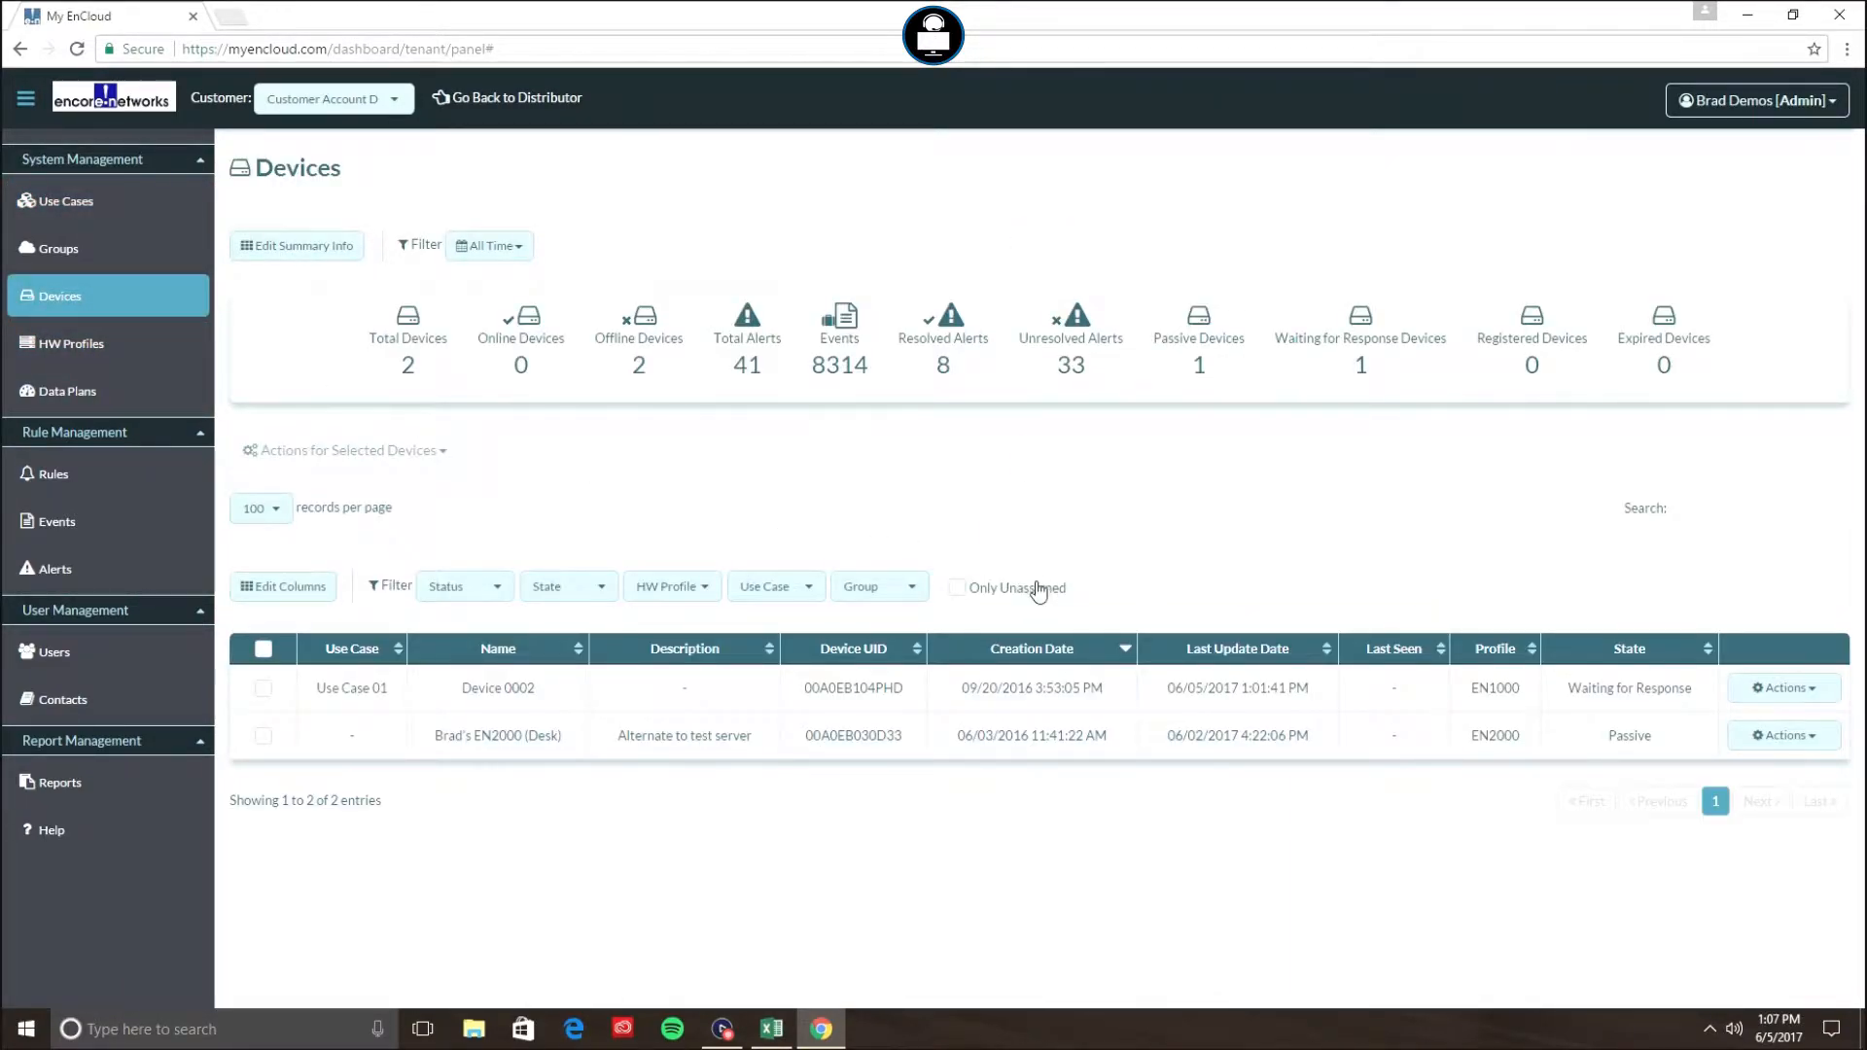
pyautogui.click(1788, 737)
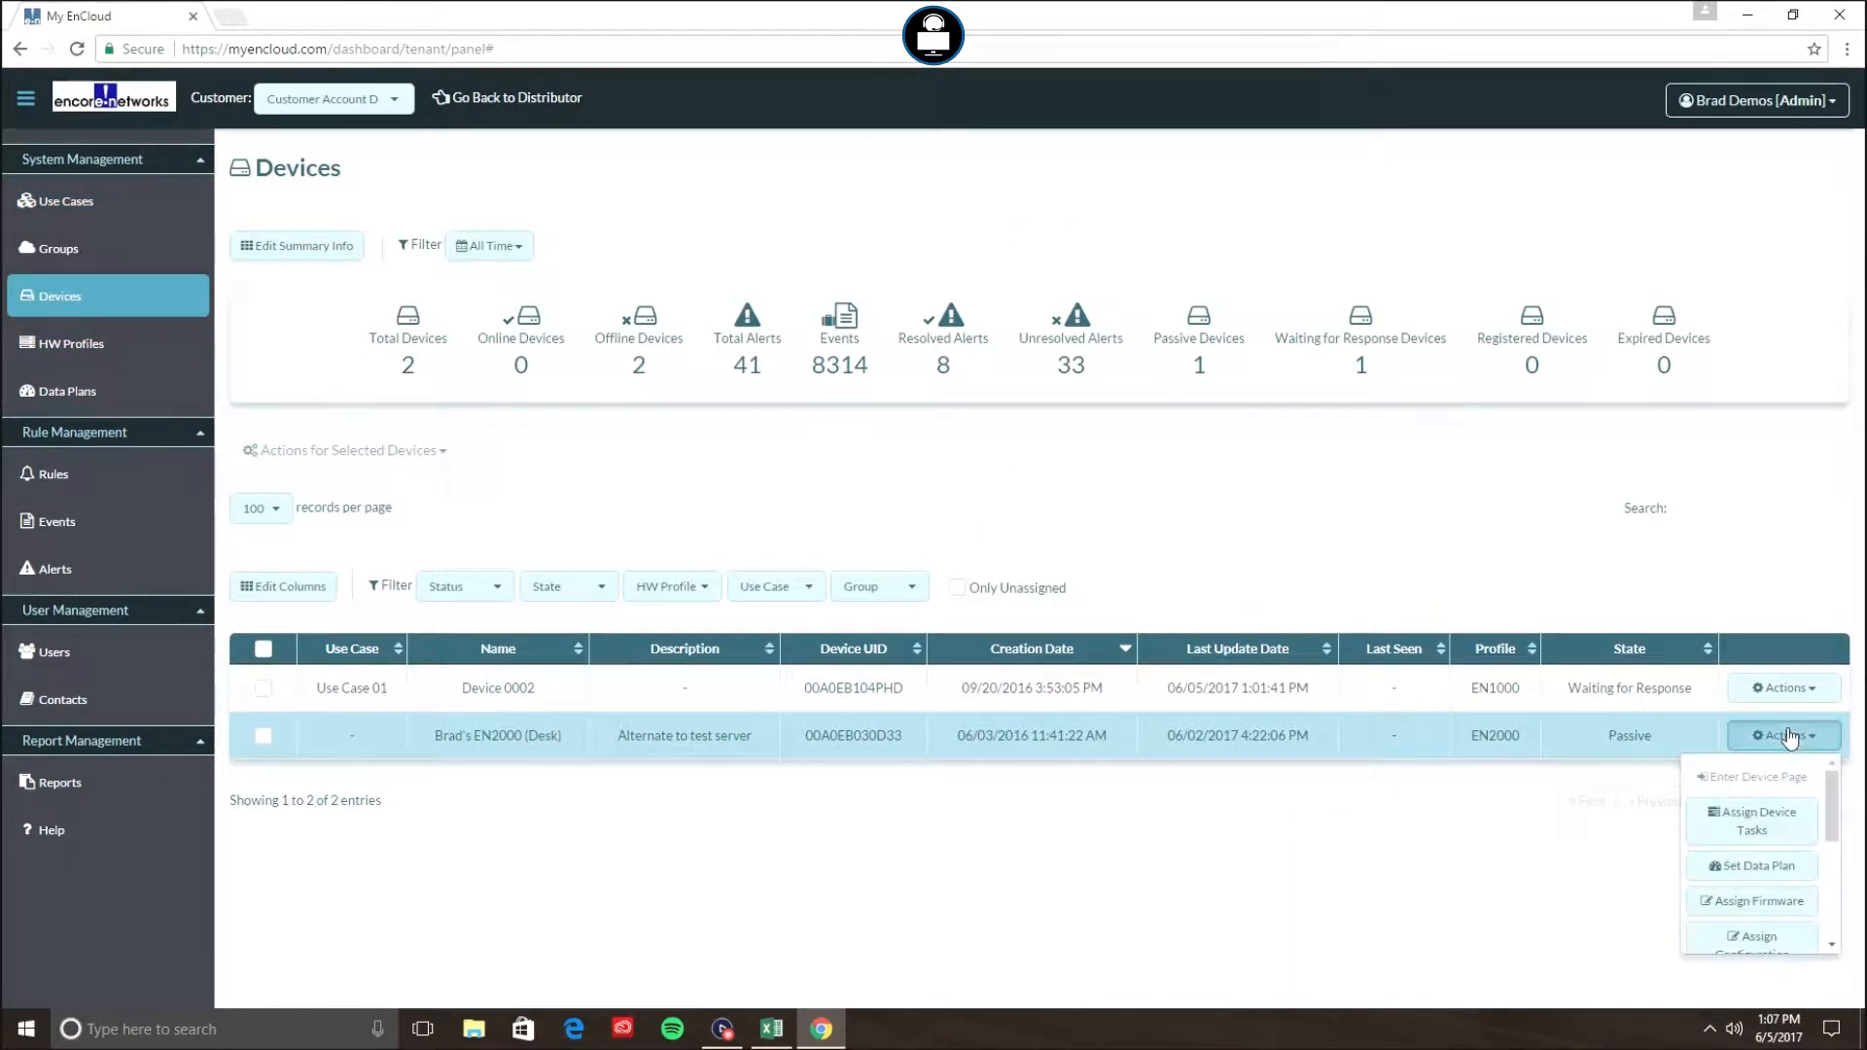
pyautogui.scroll(-1, 1785, 856)
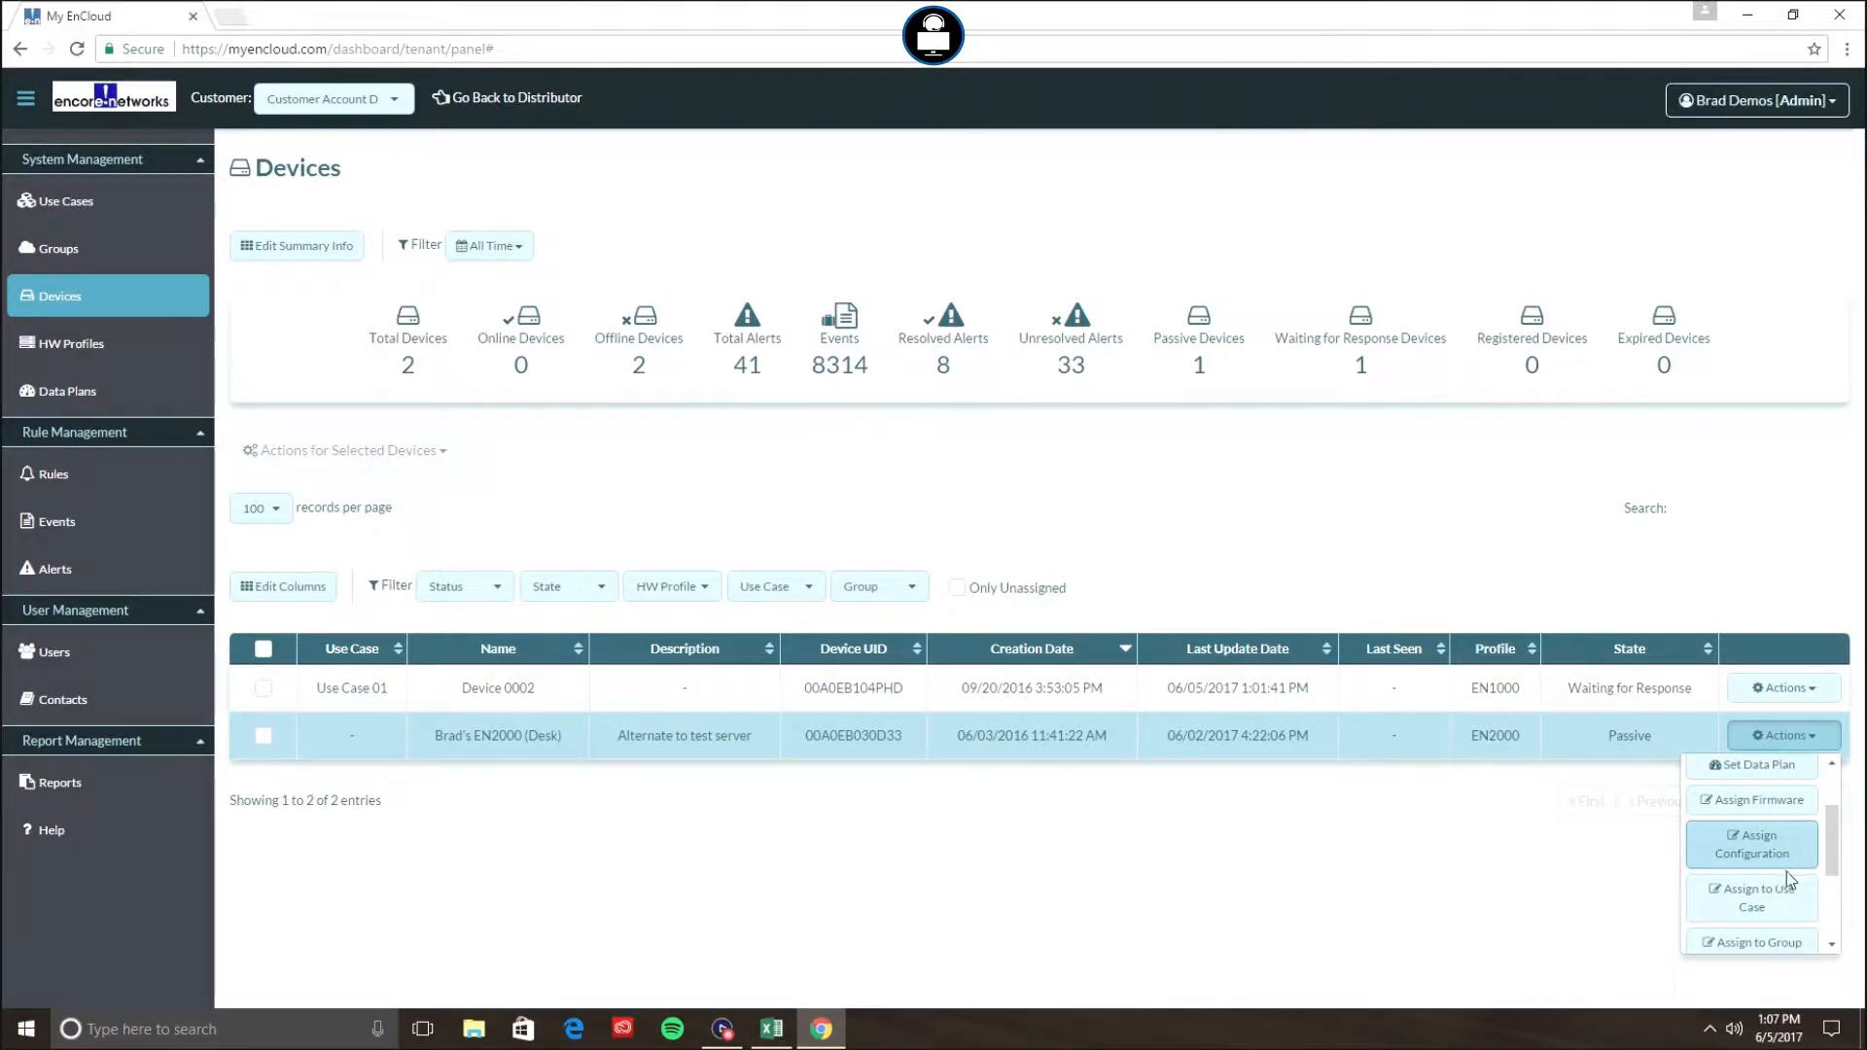
pyautogui.click(1778, 904)
pyautogui.click(975, 406)
pyautogui.click(1002, 443)
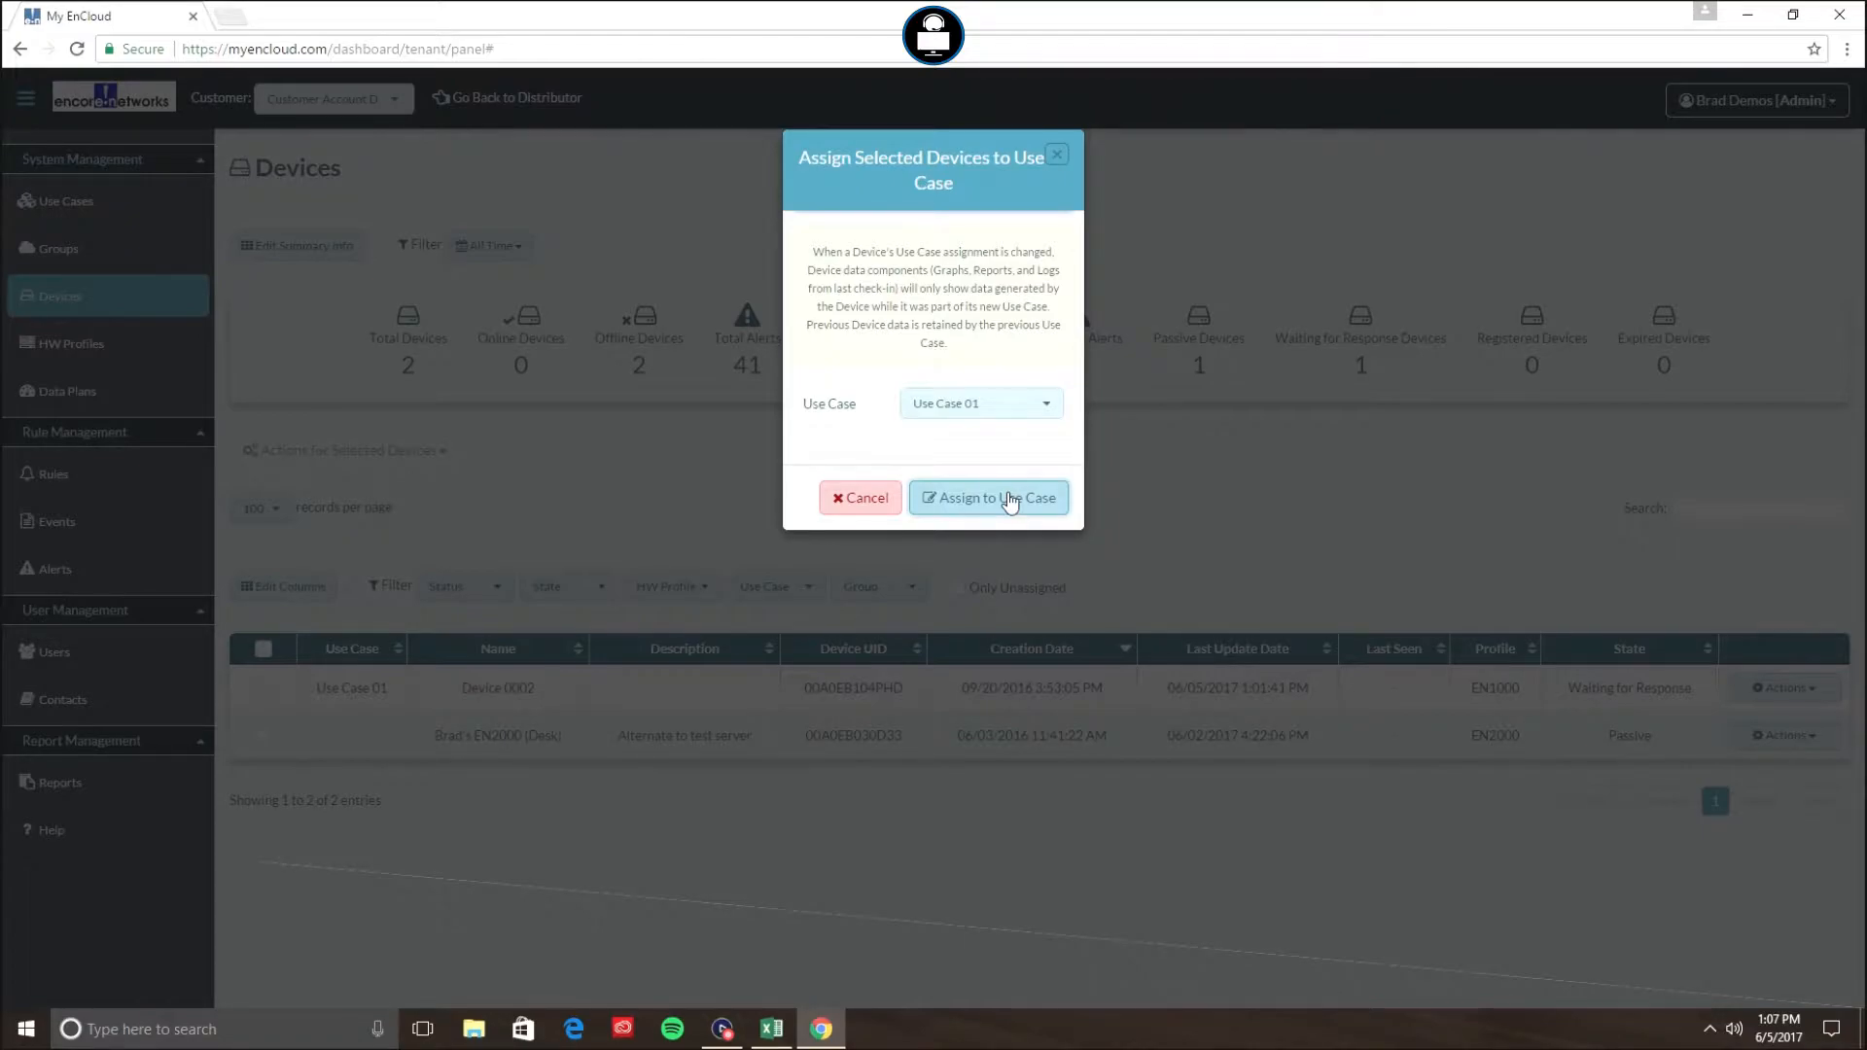
pyautogui.click(1010, 501)
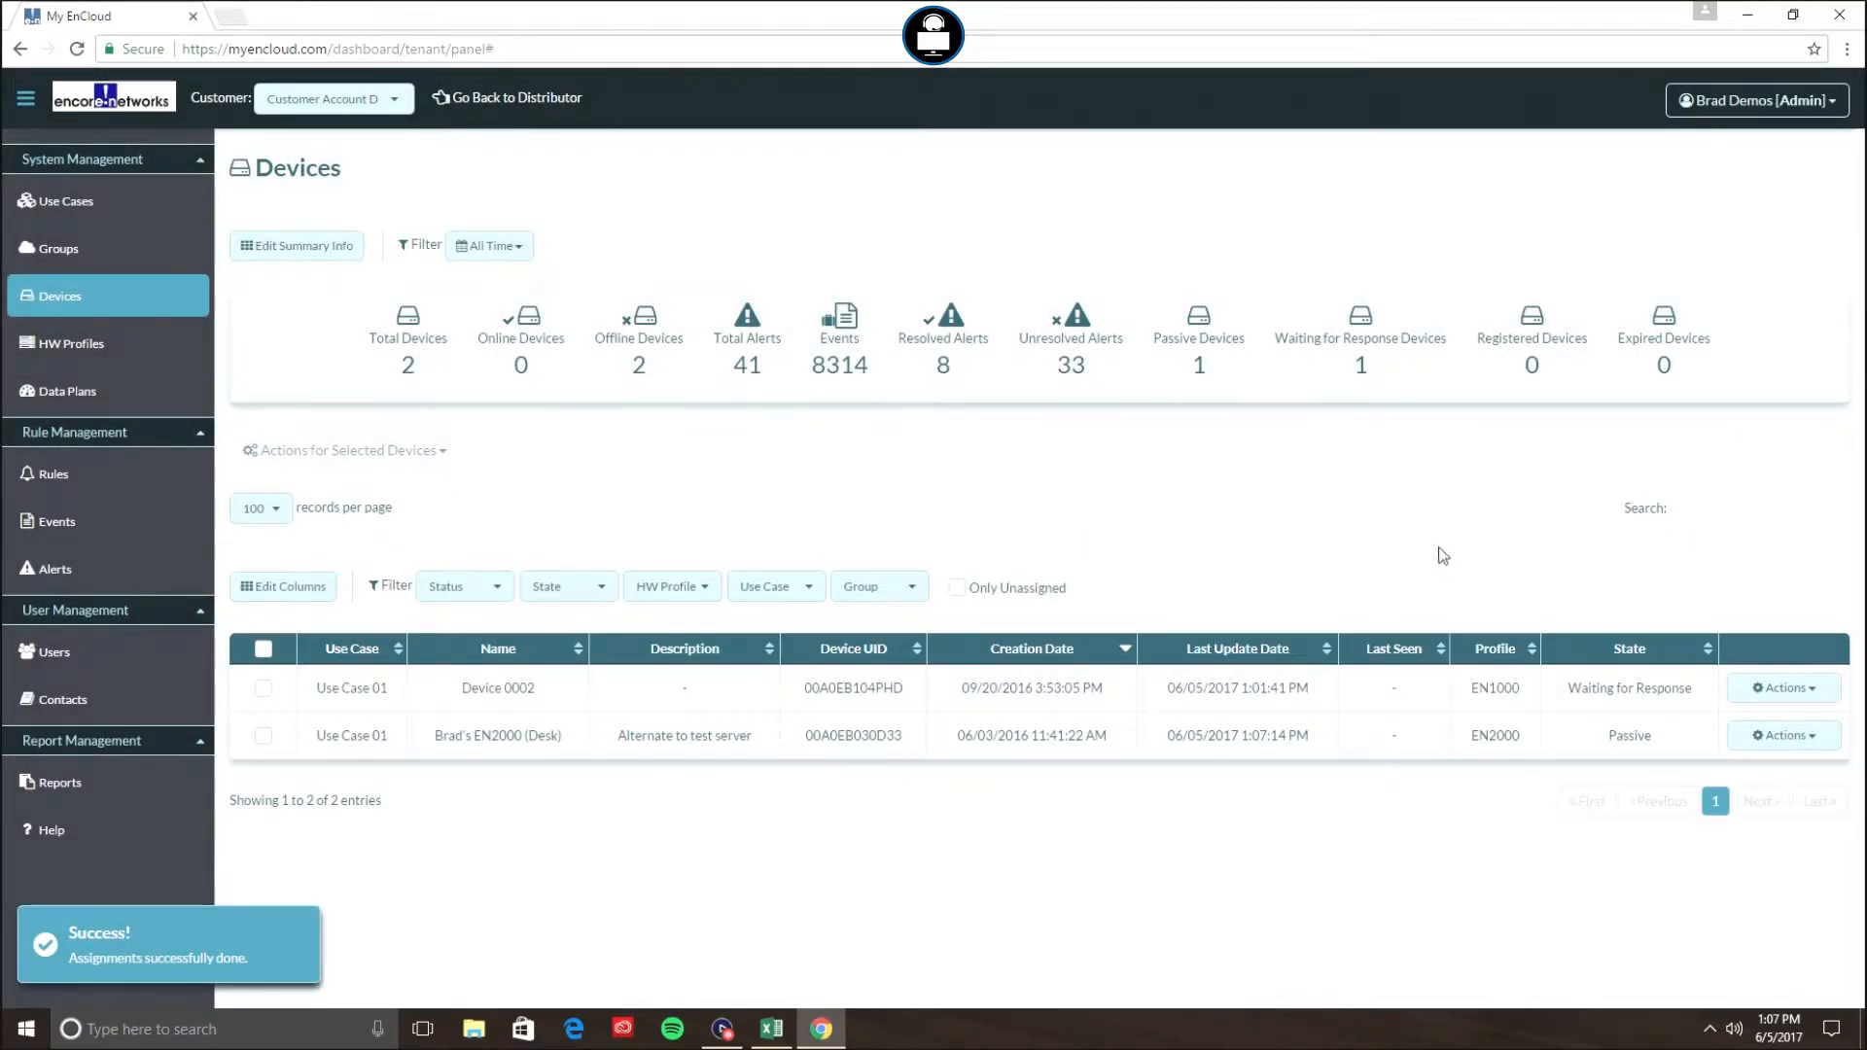
# - Activate the EN2000 desk device in Customer Account D's device list
pyautogui.click(1807, 741)
pyautogui.scroll(-3, 1778, 817)
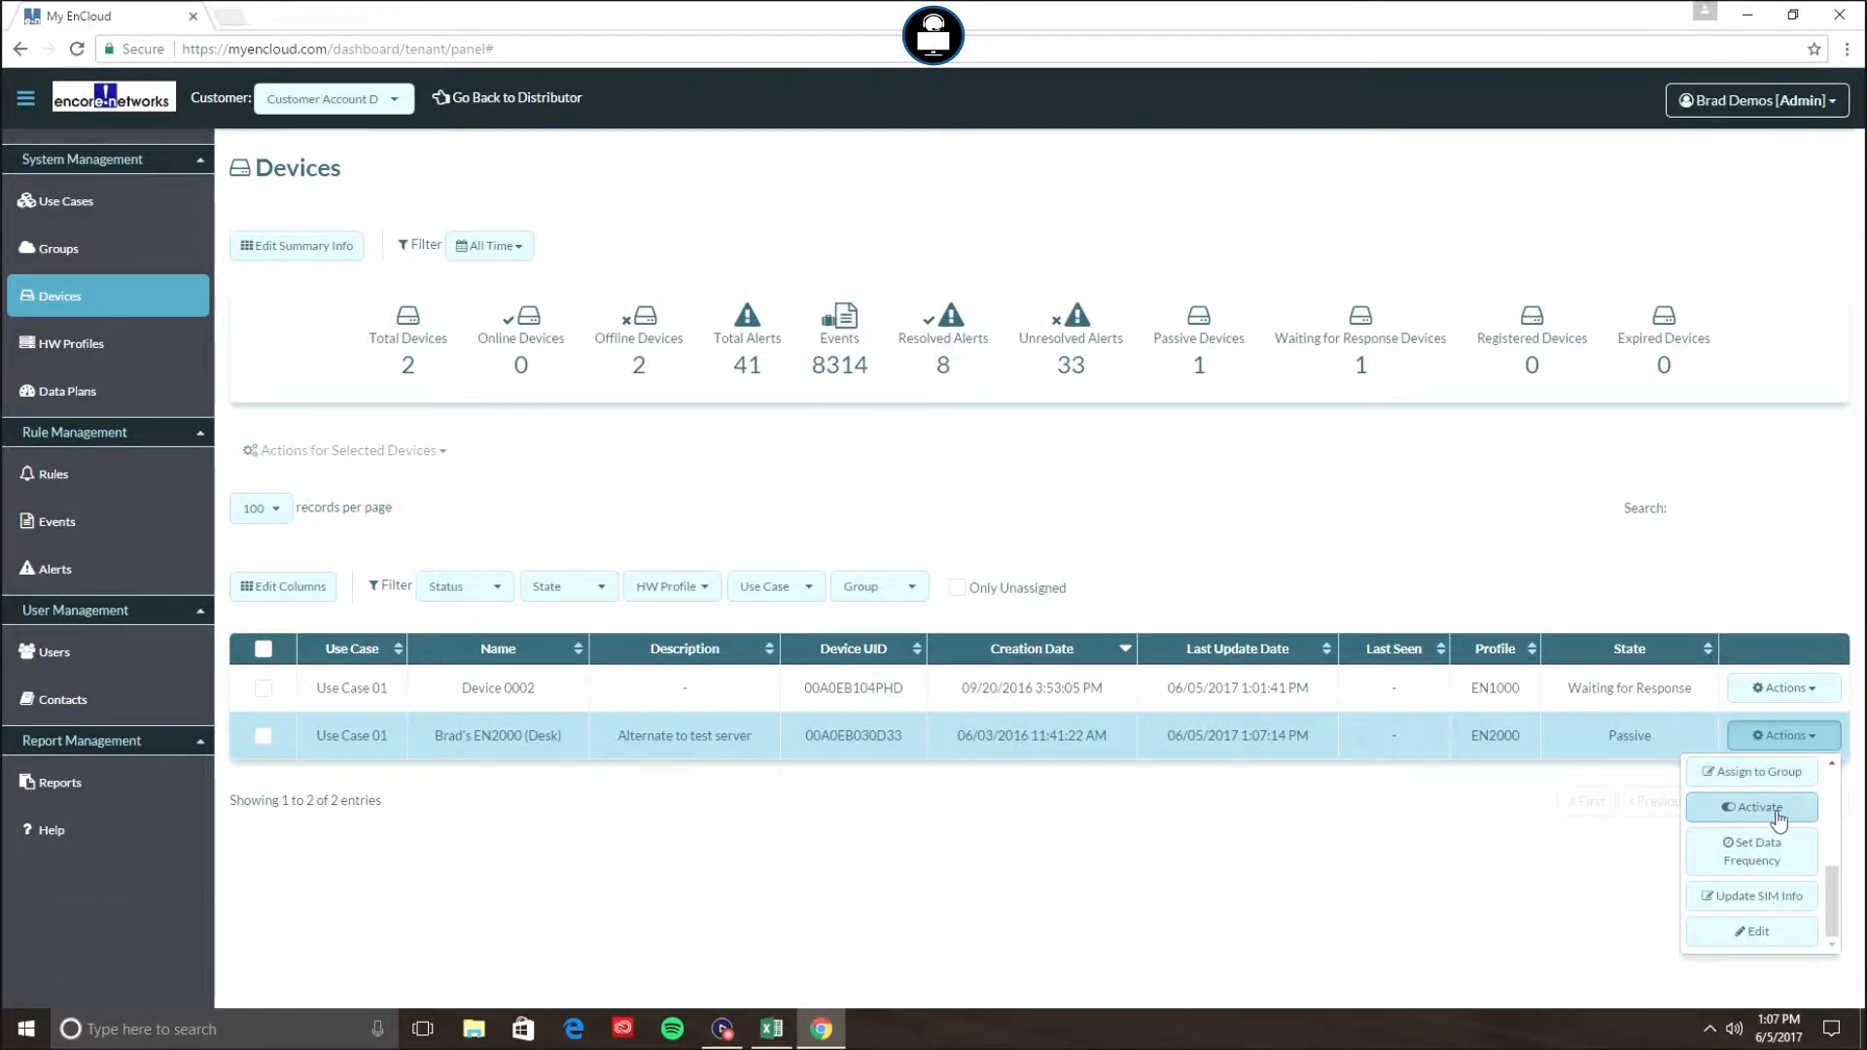
pyautogui.click(1772, 834)
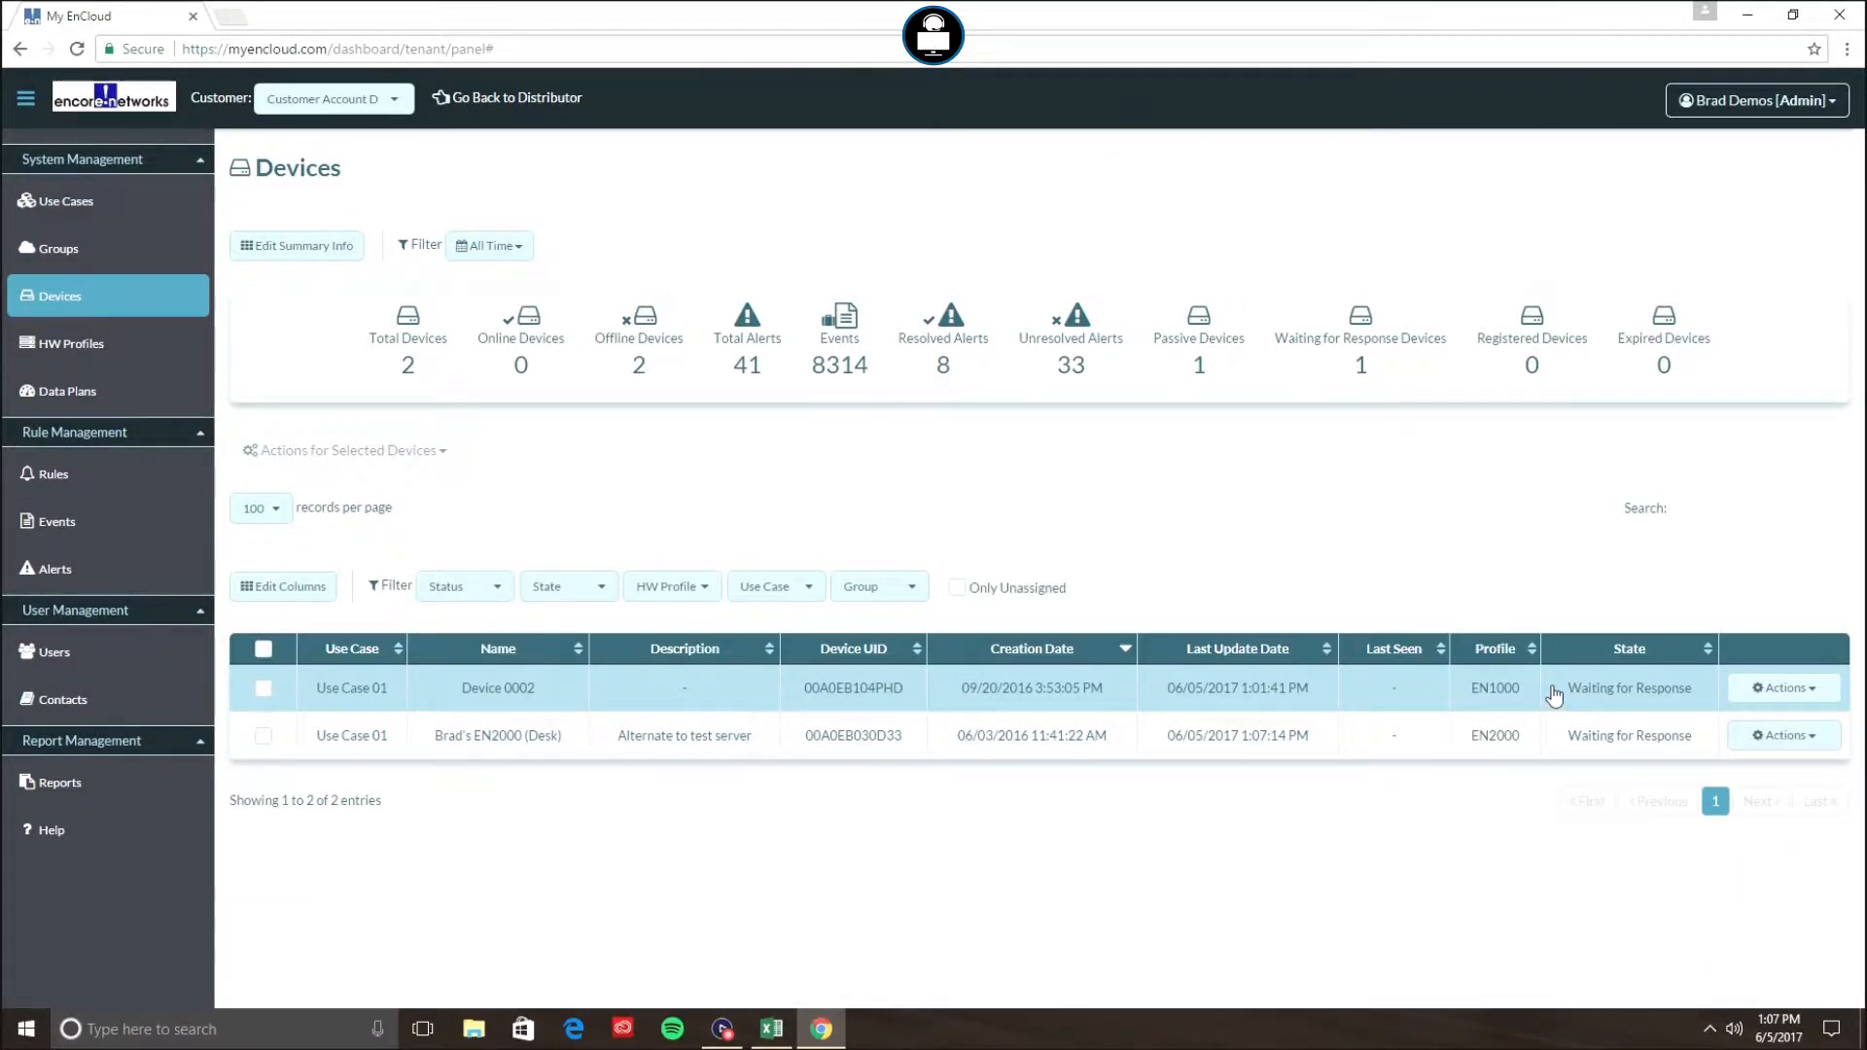